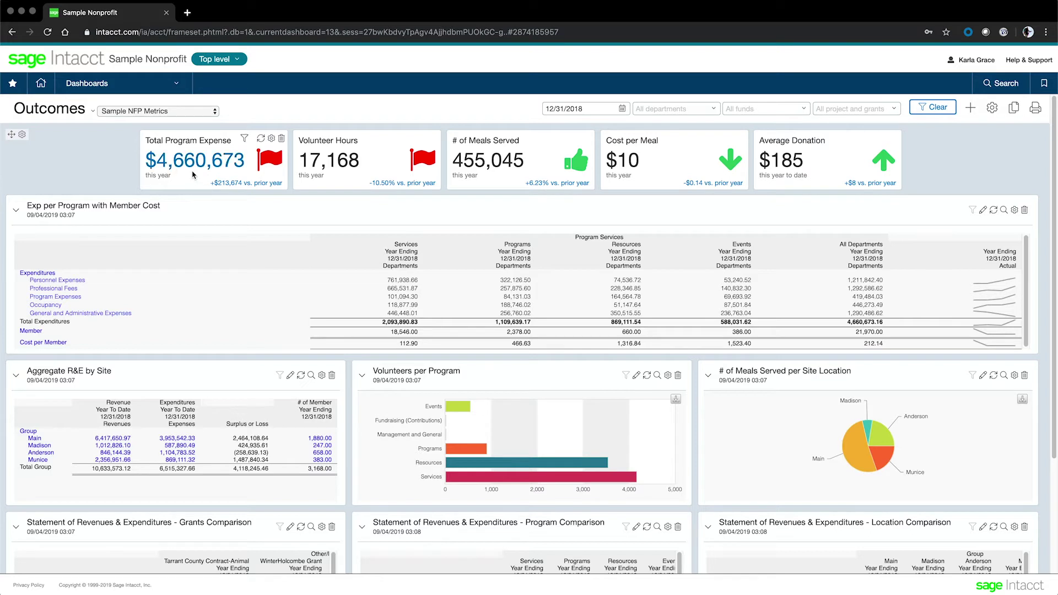
Open the full report behind Exp per Program with Member Cost and expand Personnel Expenses.
mouse_move(192, 175)
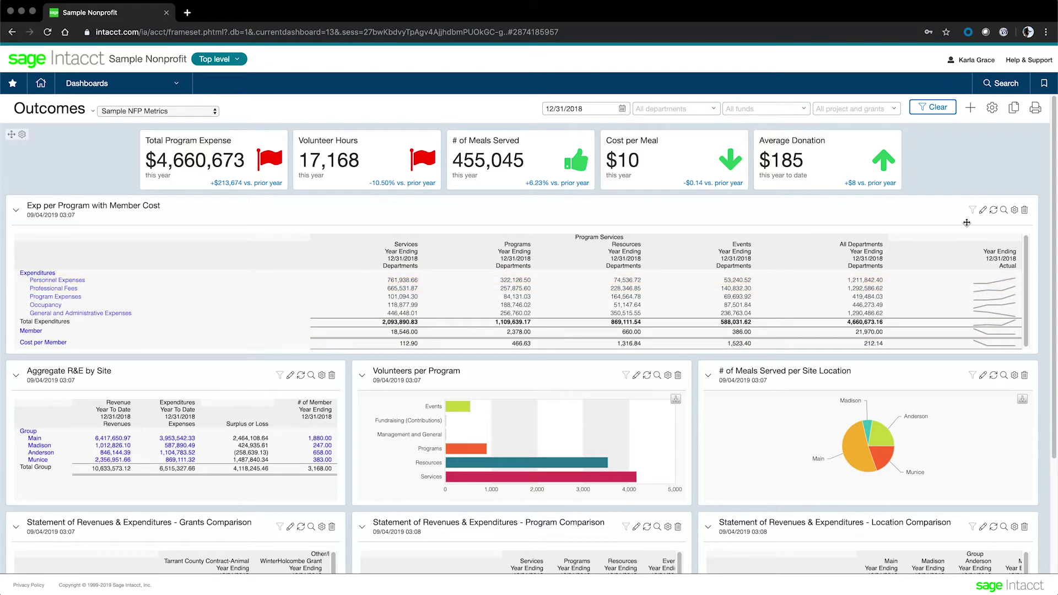
click(1004, 211)
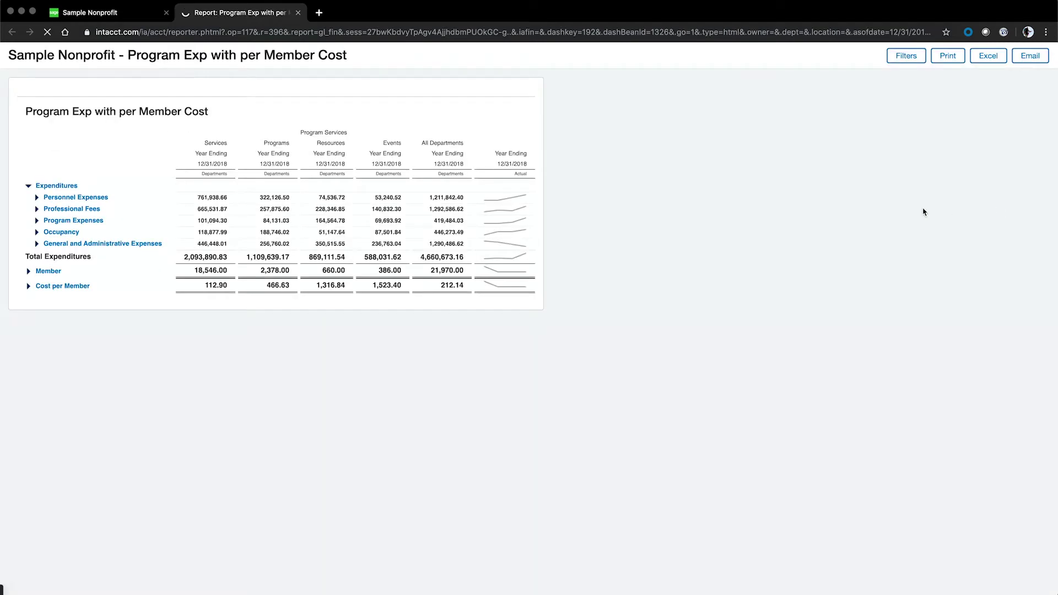
click(50, 209)
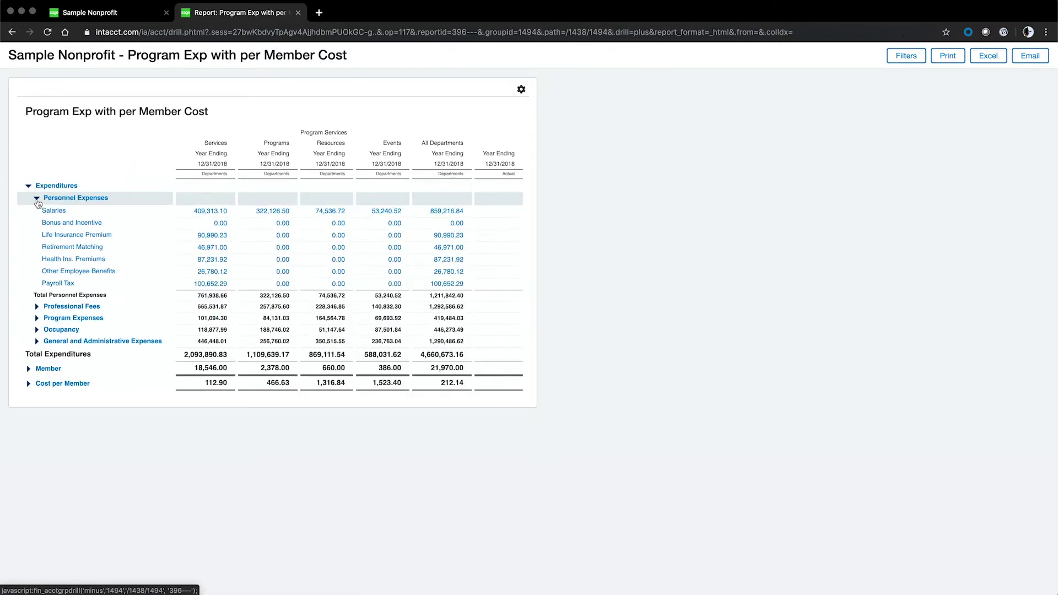
Drill into the Services Salaries amount to view its general ledger entries, and close both reports to return to the dashboard.
click(210, 212)
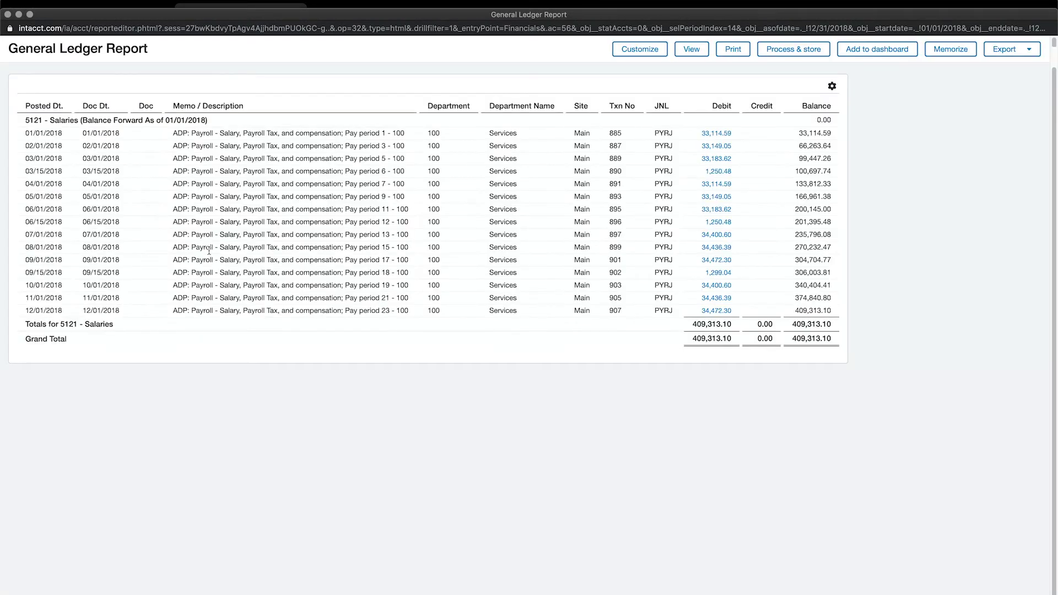
key(super+w)
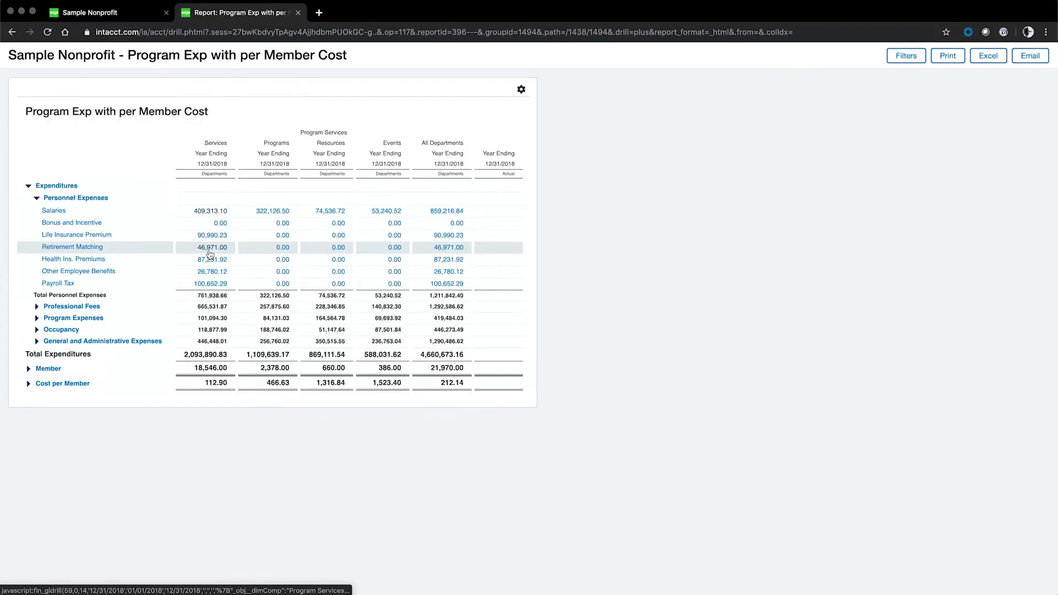
click(126, 23)
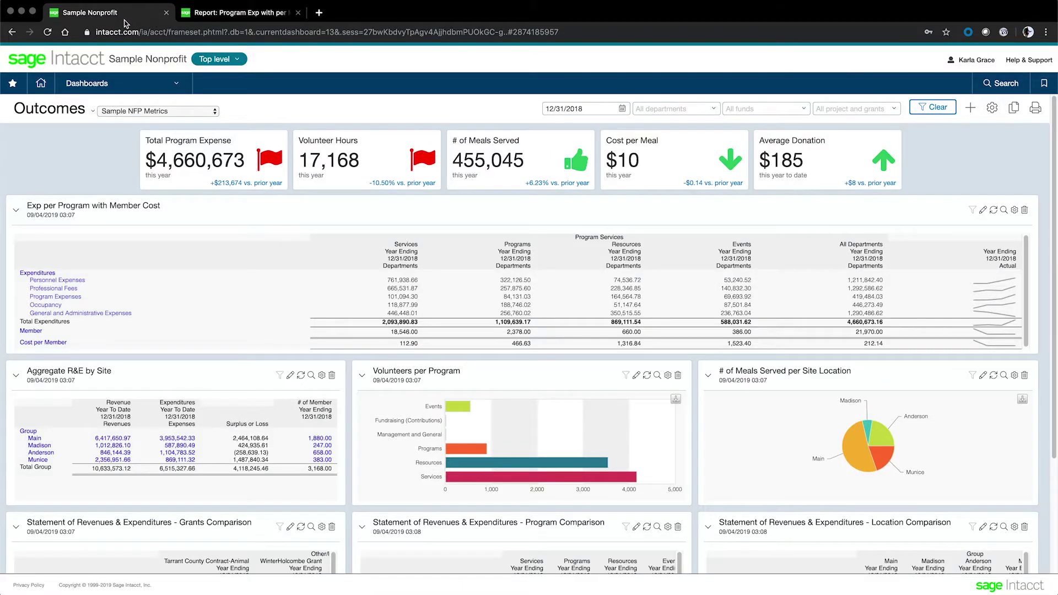
click(299, 12)
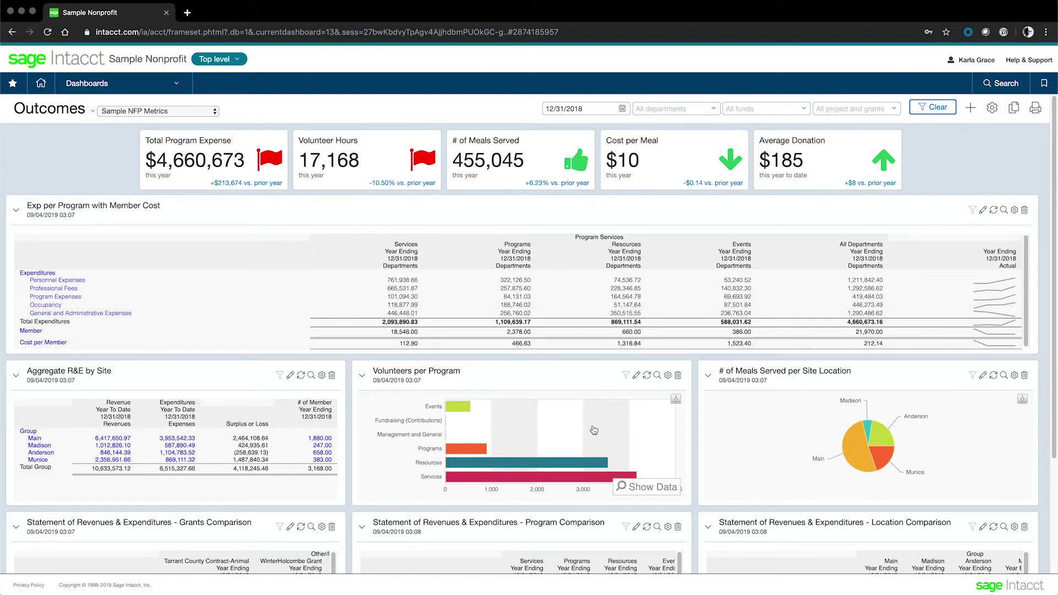
View the Volunteers per Program chart as a data table, restore the graph, and view its underlying Clients per Program report.
click(651, 490)
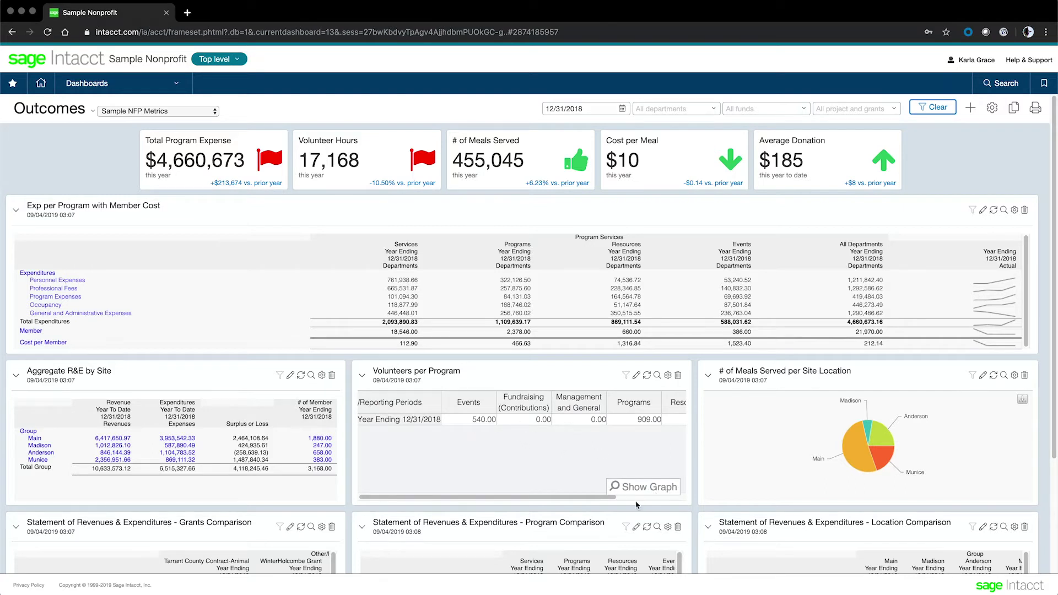
click(644, 490)
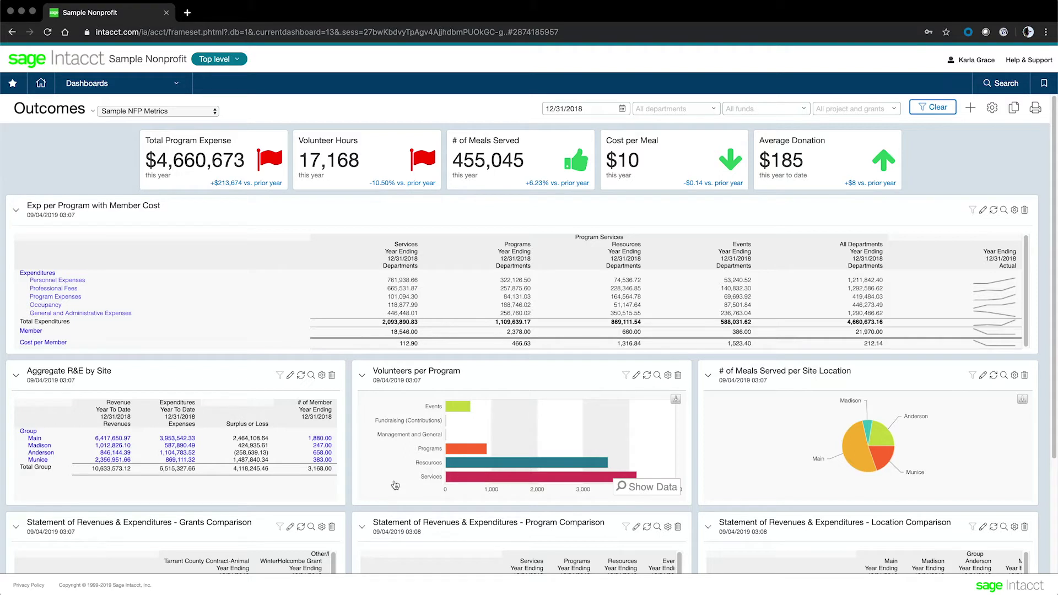
click(520, 420)
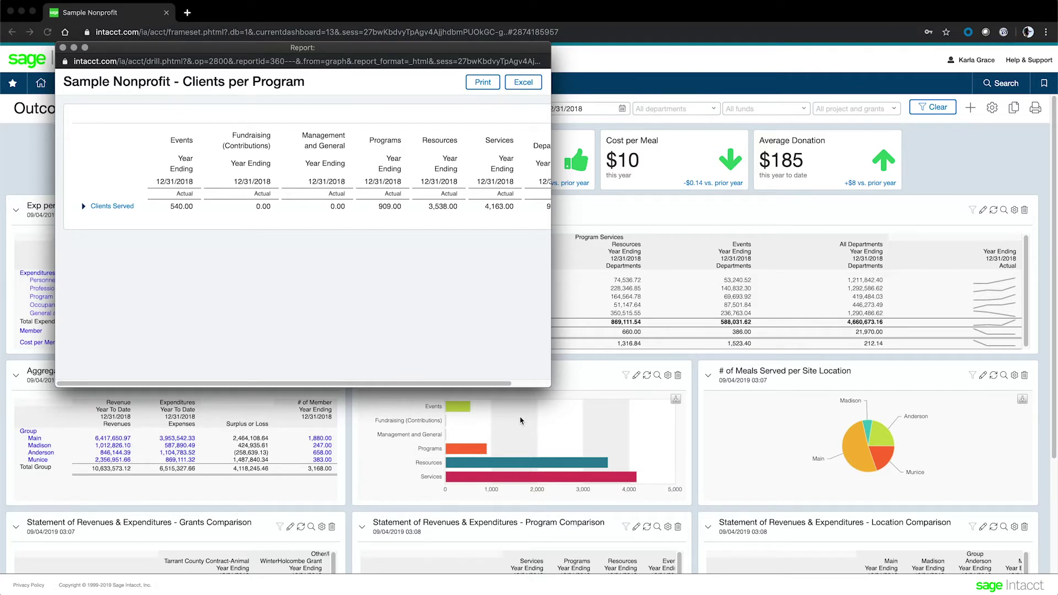
click(521, 421)
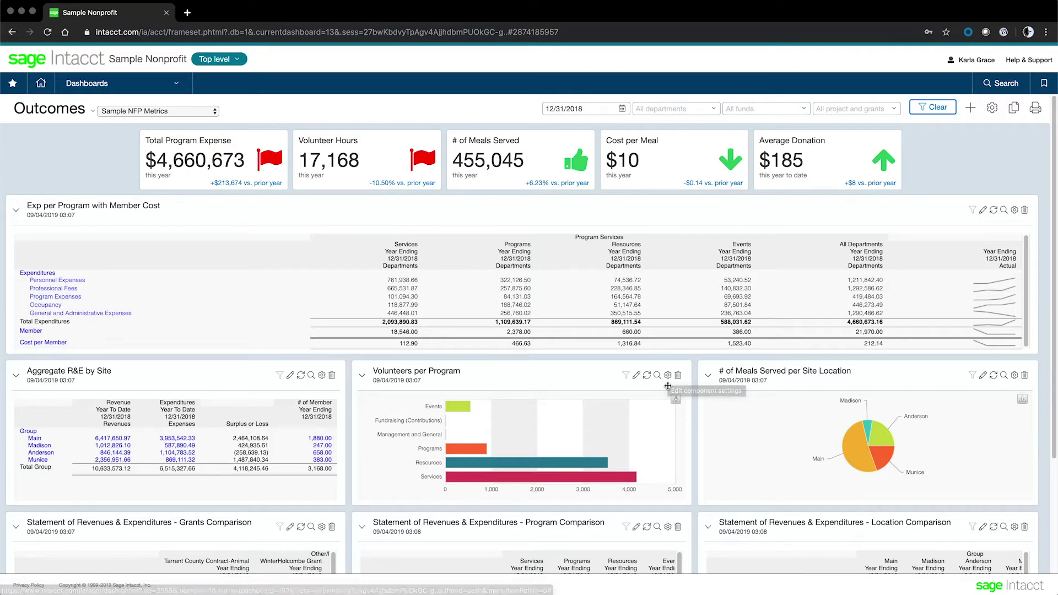
mouse_move(659, 412)
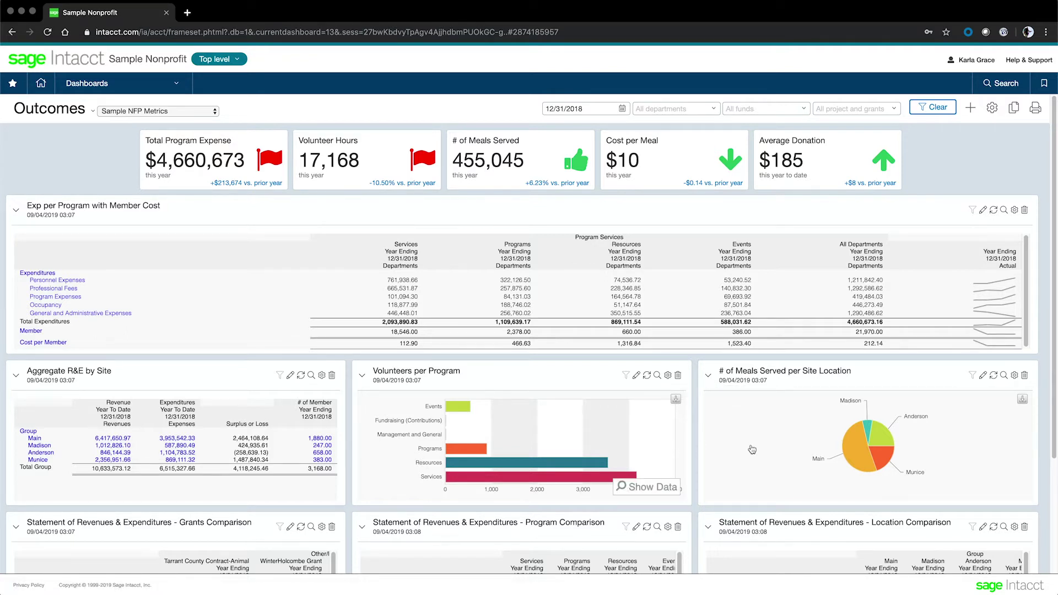
Examine all grant columns of the Grants Comparison statement on the dashboard, and view its full report before closing it.
mouse_move(852, 455)
scroll(551, 513, down, 2)
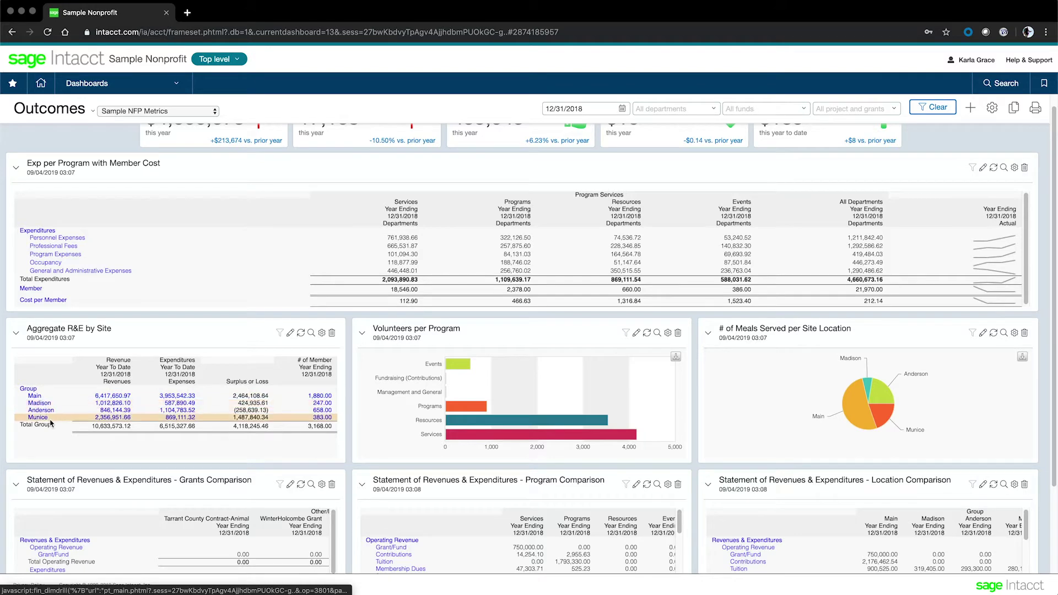
scroll(107, 448, down, 2)
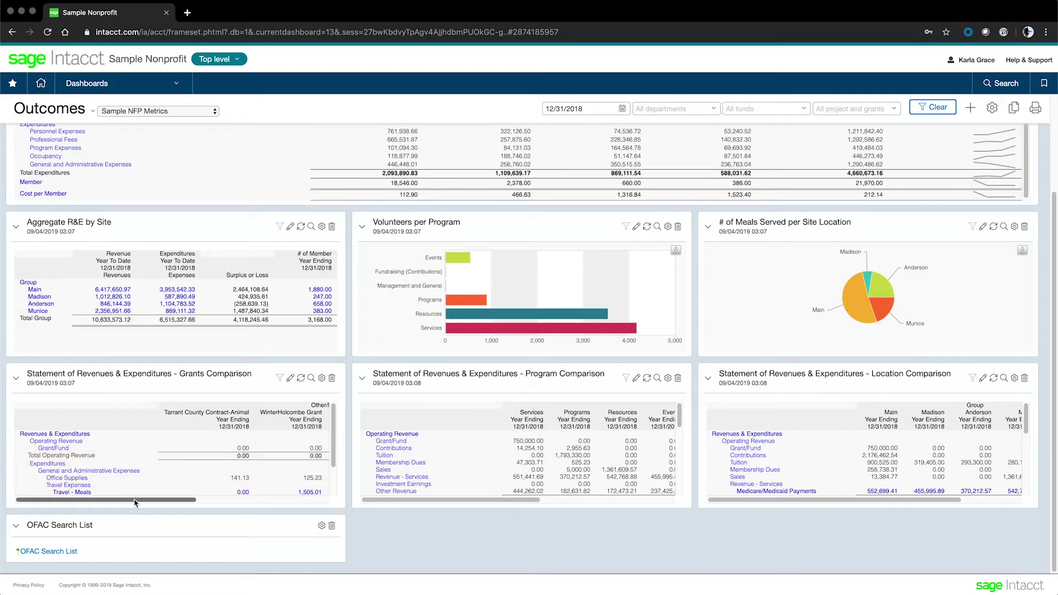
drag(135, 503, 274, 522)
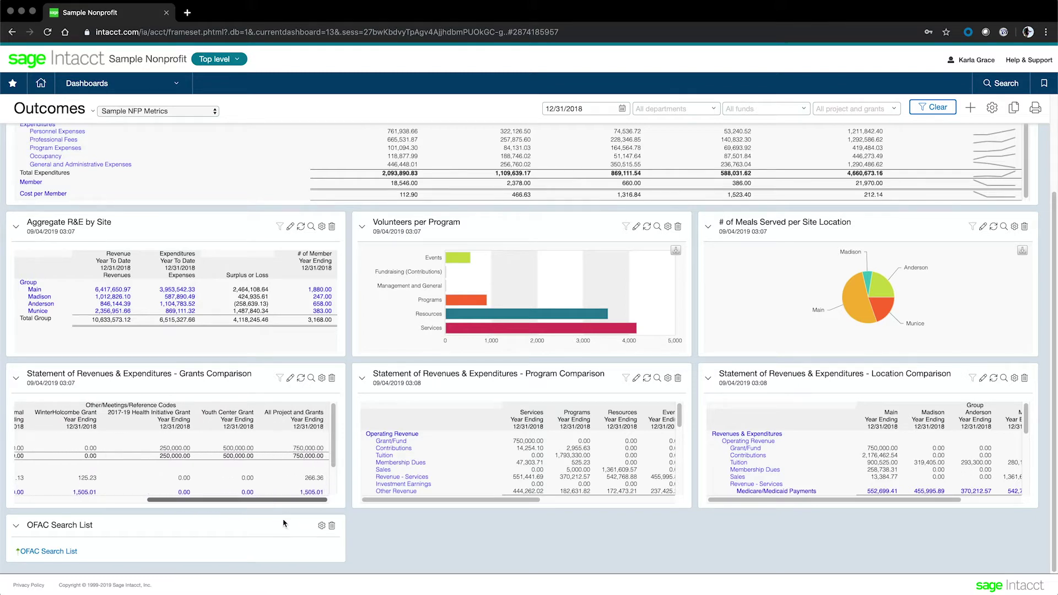
drag(265, 500, 113, 496)
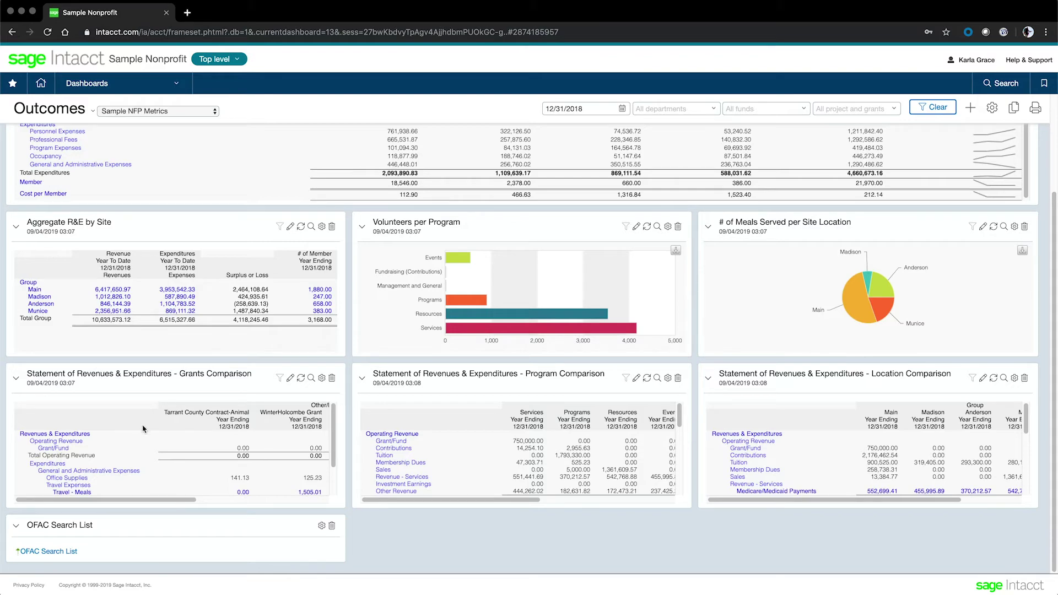
click(312, 379)
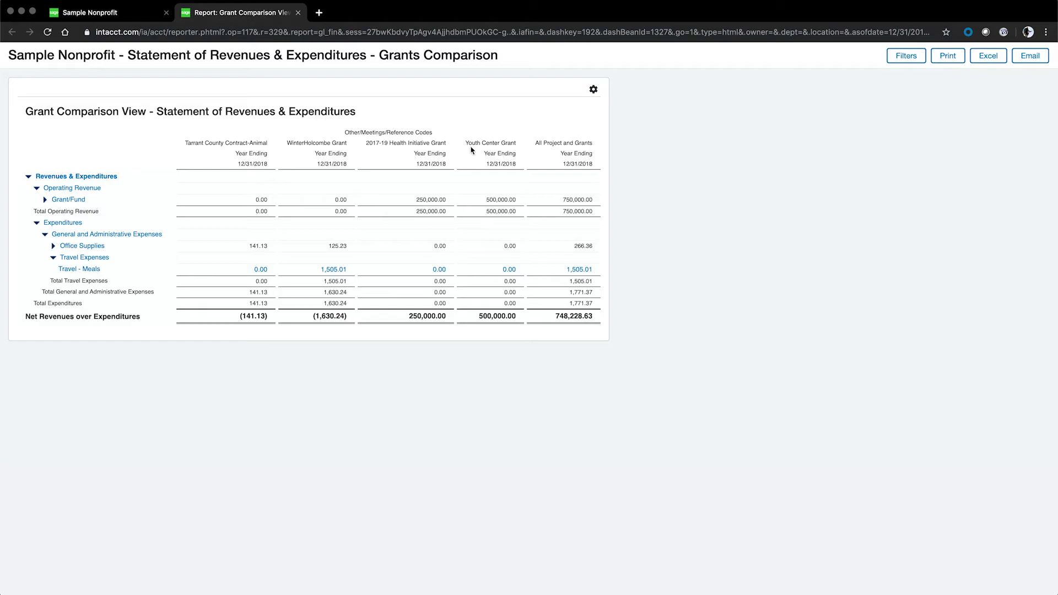
key(super+w)
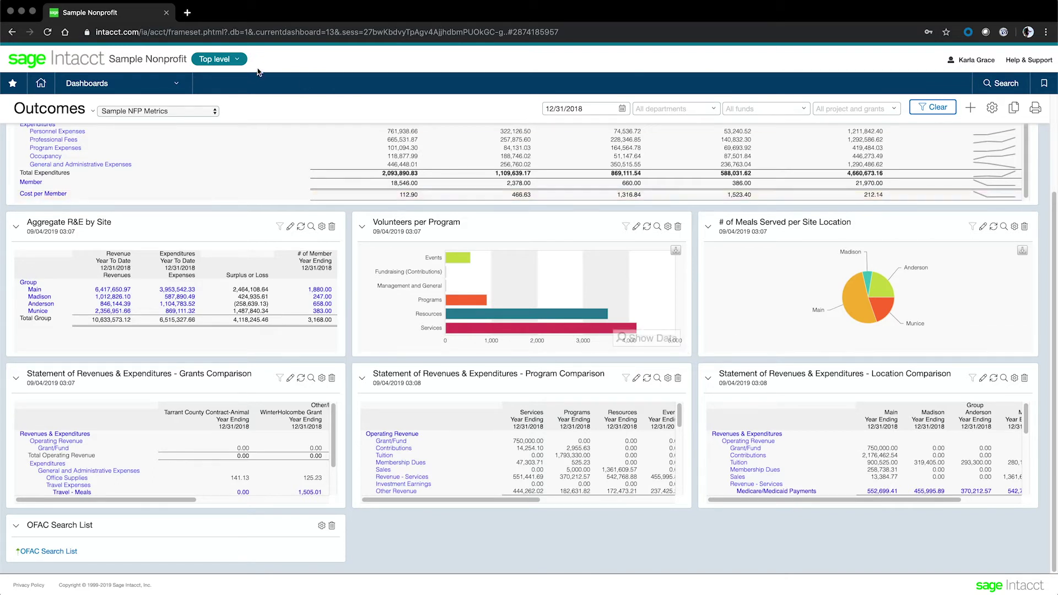
Switch to the Compliance (Audit) dashboard.
click(214, 112)
click(213, 110)
click(102, 84)
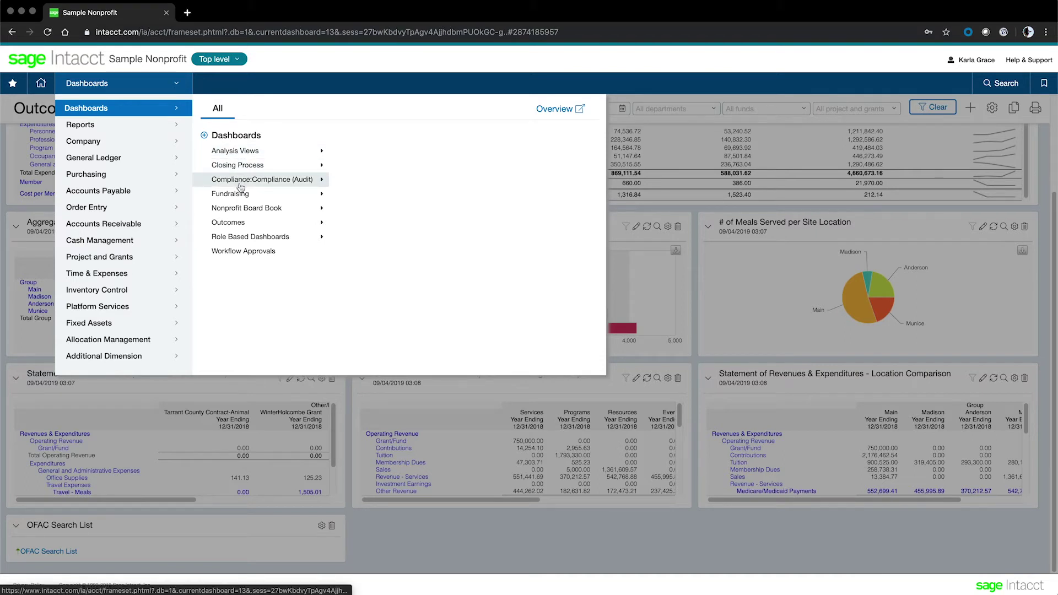
mouse_move(239, 226)
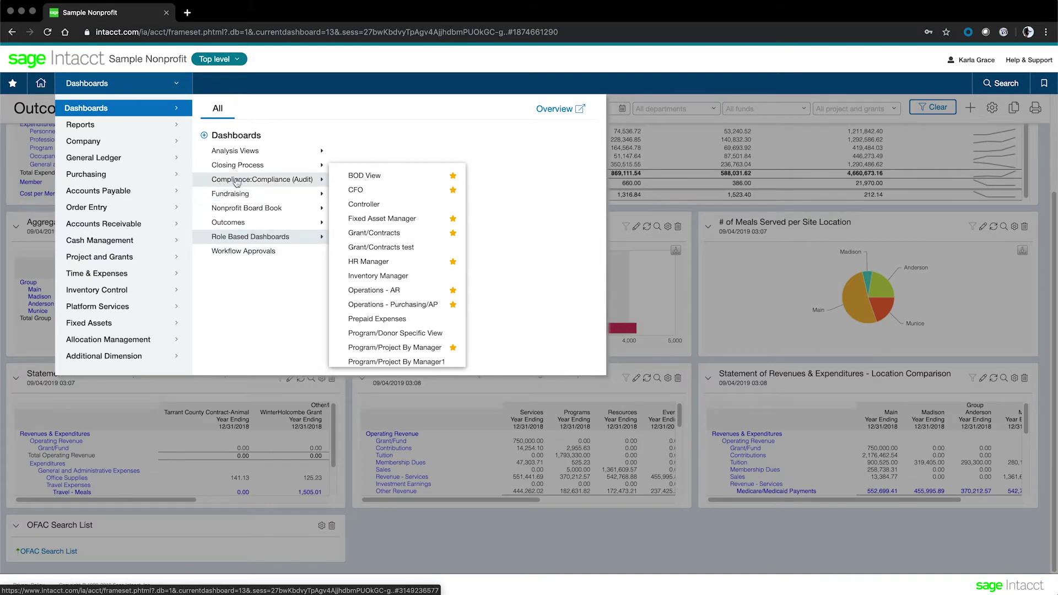
mouse_move(237, 183)
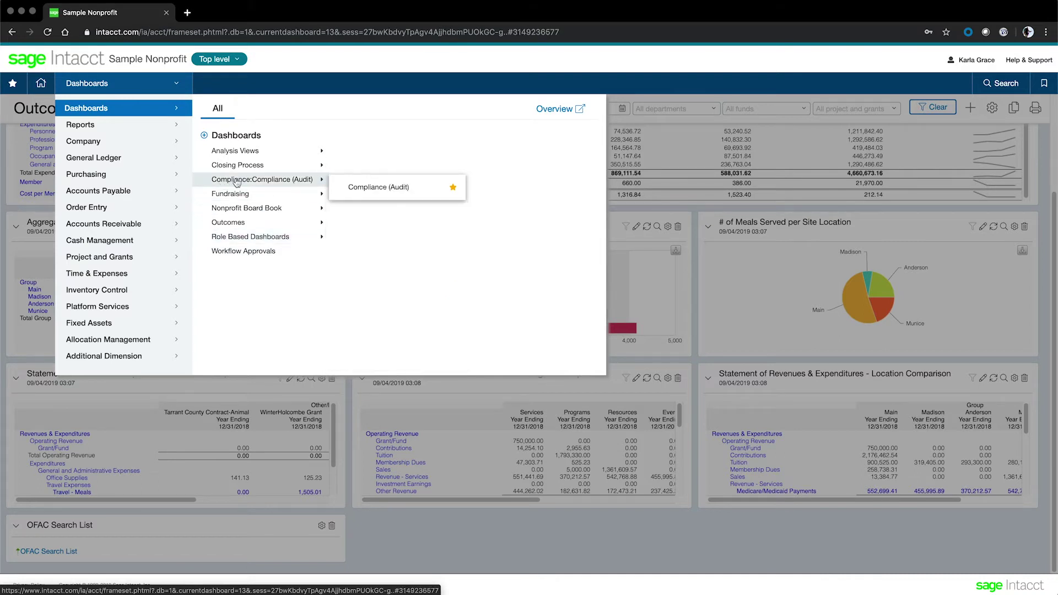
click(364, 189)
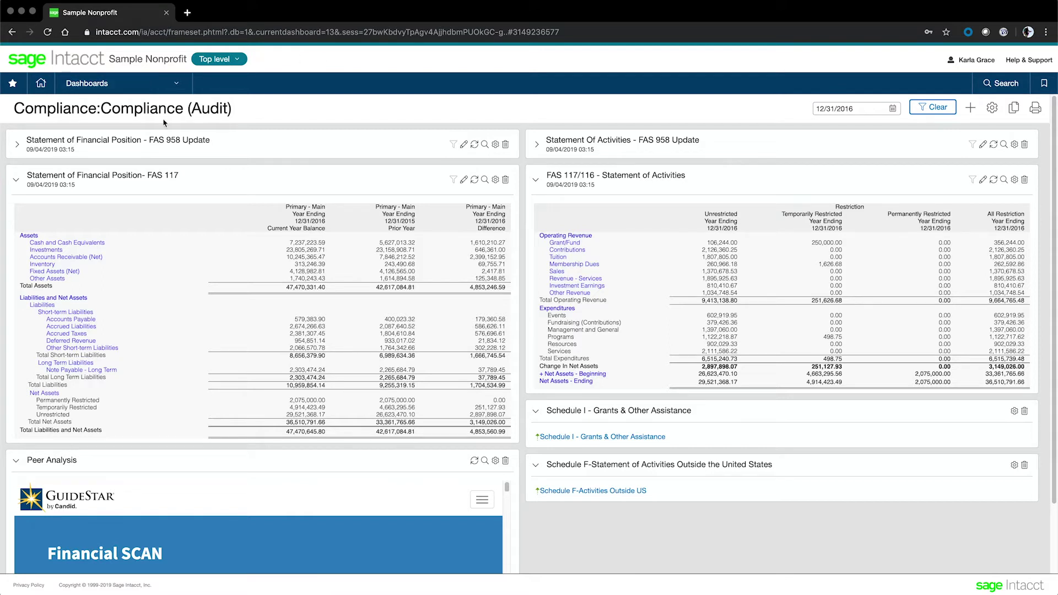
Expand the FAS 958 Update versions of the Statement of Financial Position and Statement of Activities, and compare them with the FAS 117 versions.
click(17, 145)
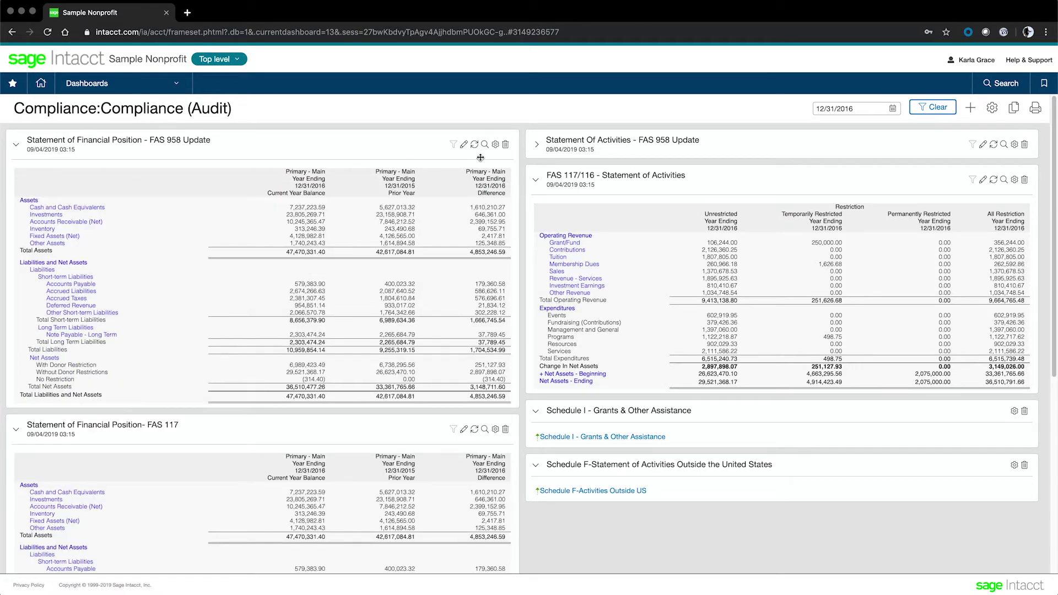
click(537, 146)
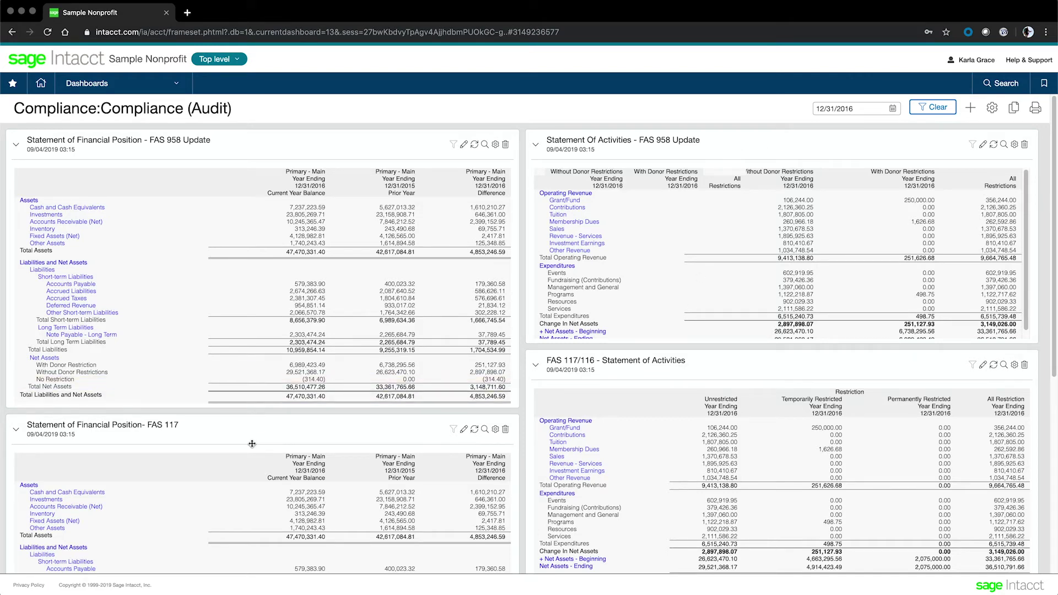
scroll(252, 444, down, 3)
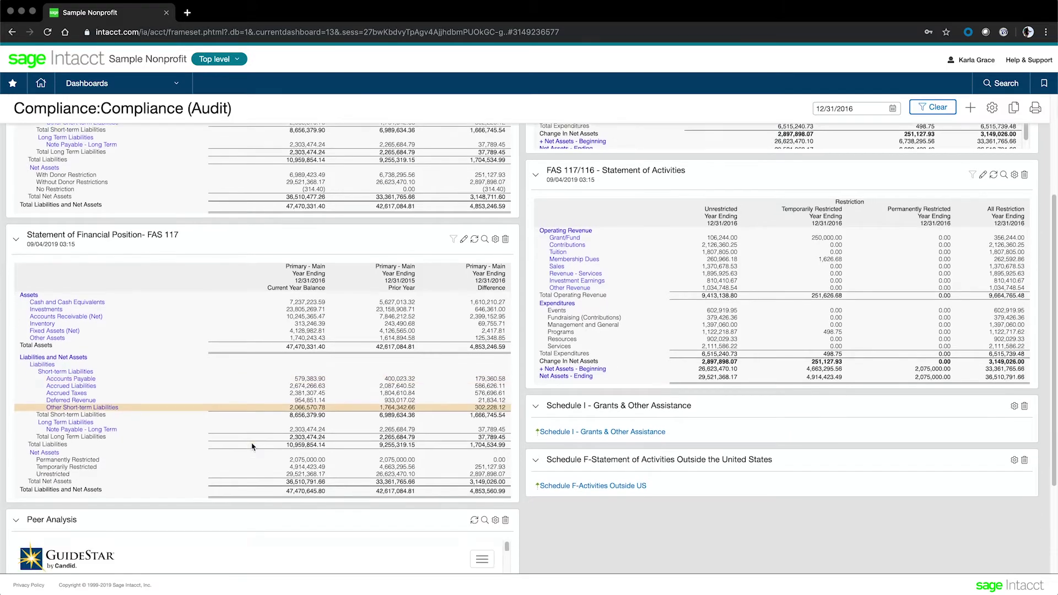
scroll(251, 446, up, 1)
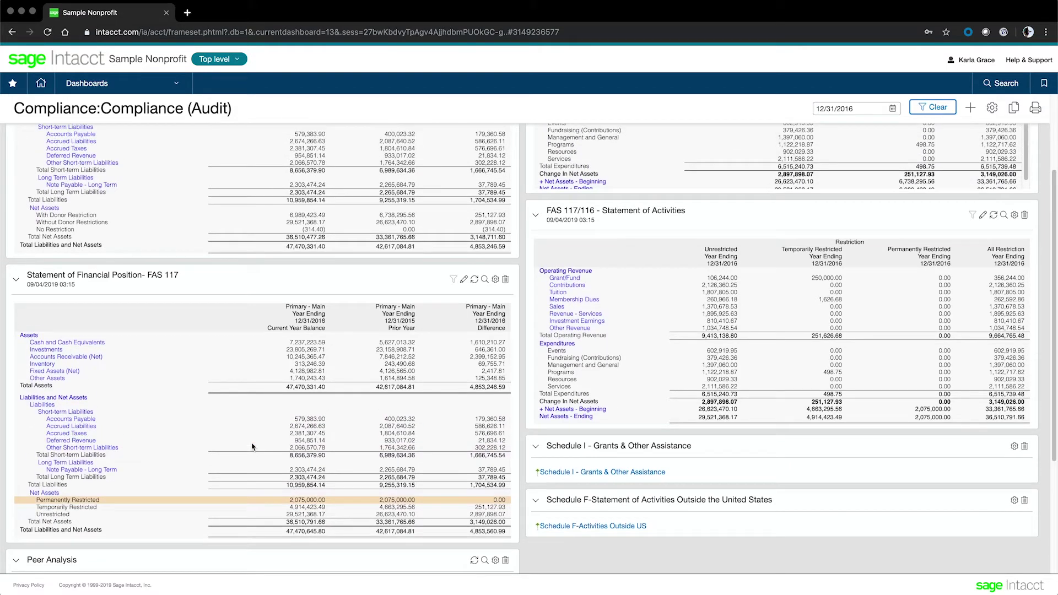
scroll(252, 447, up, 1)
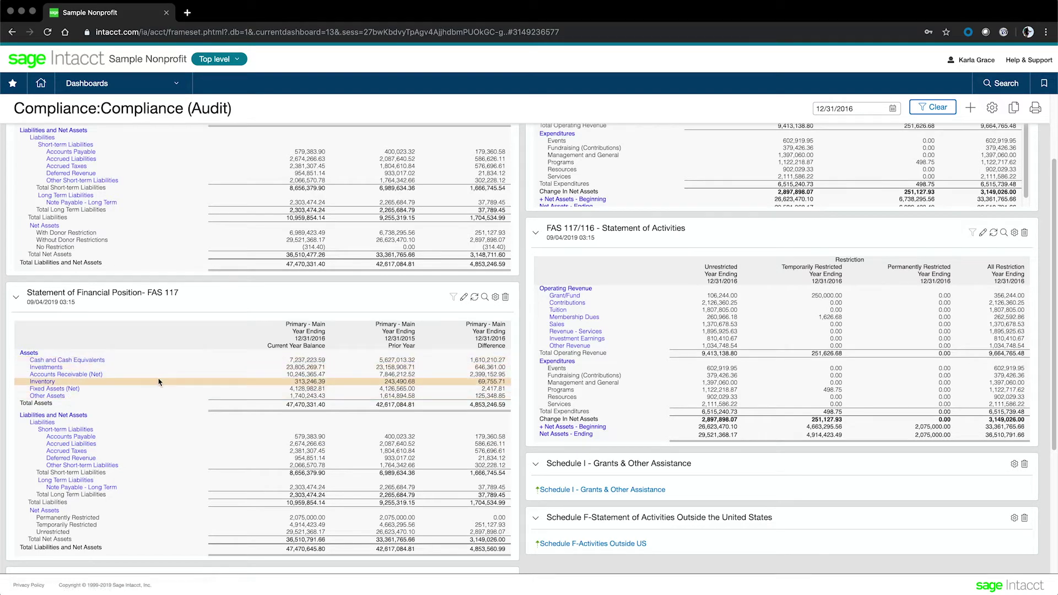
scroll(159, 382, down, 1)
scroll(158, 382, up, 3)
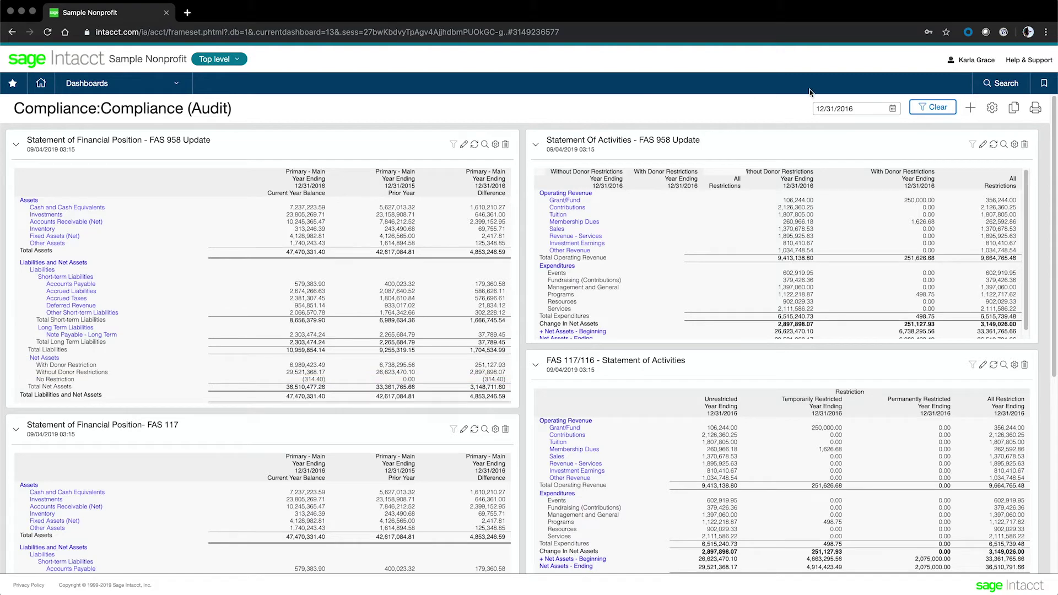
Review the filter options and access permissions in the Compliance (Audit) dashboard's properties, leaving without saving.
click(994, 108)
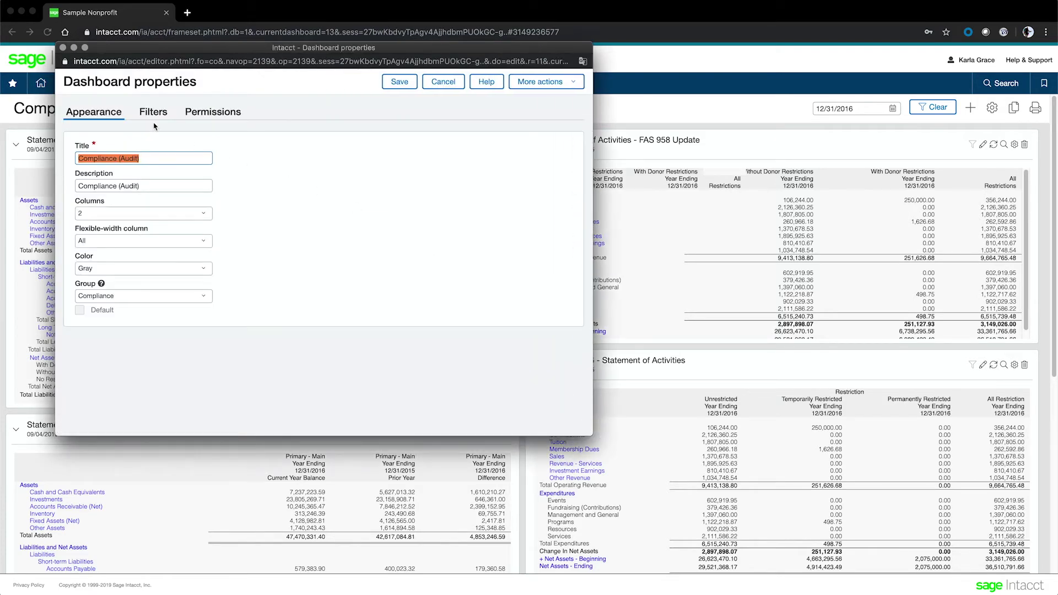
click(155, 114)
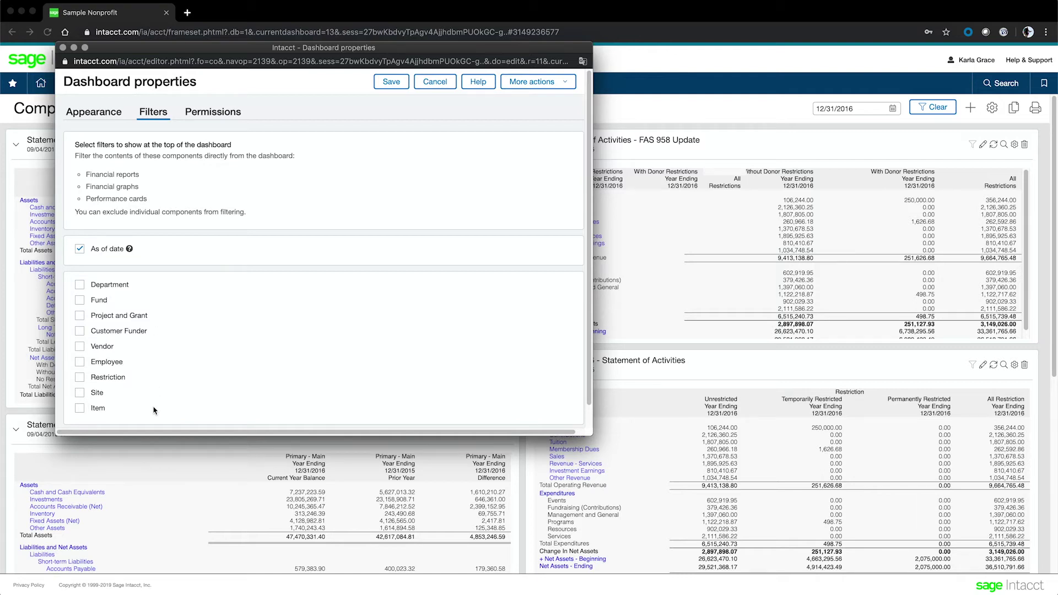
click(228, 115)
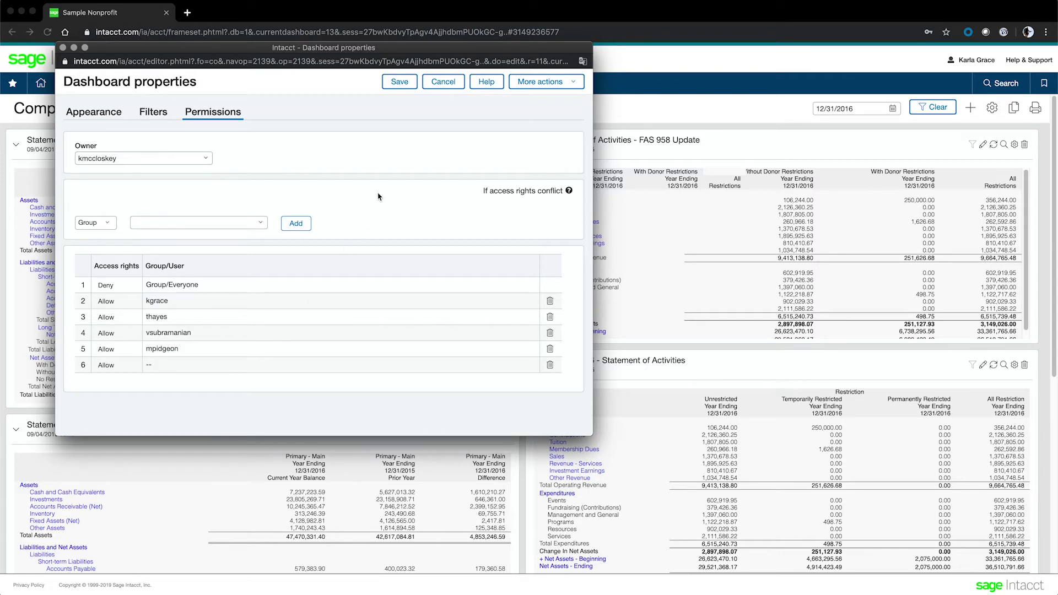
click(444, 83)
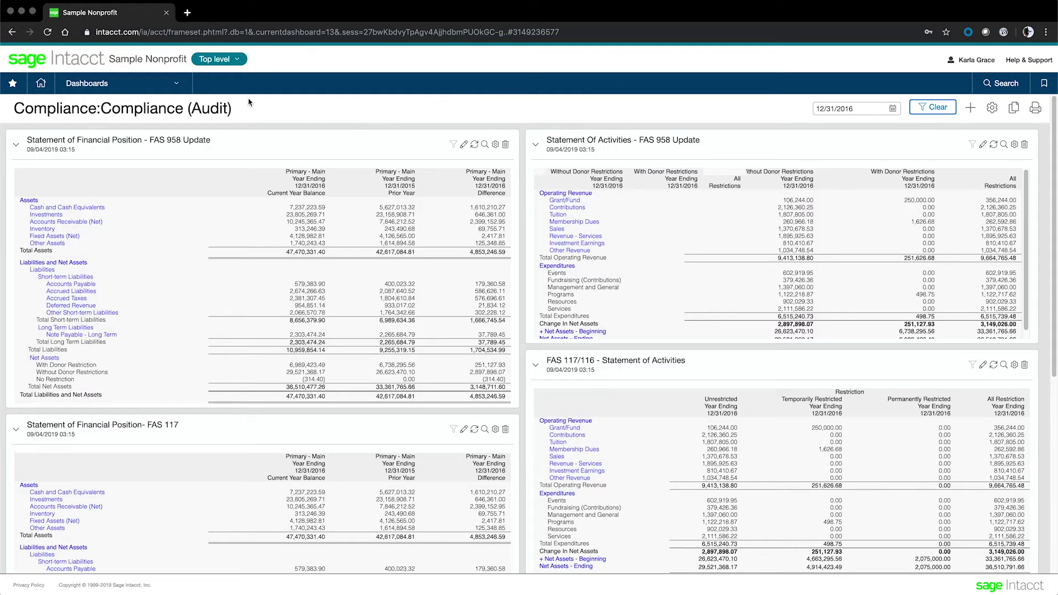
Return to the Sample NFP Metrics dashboard in the Outcomes group.
click(164, 85)
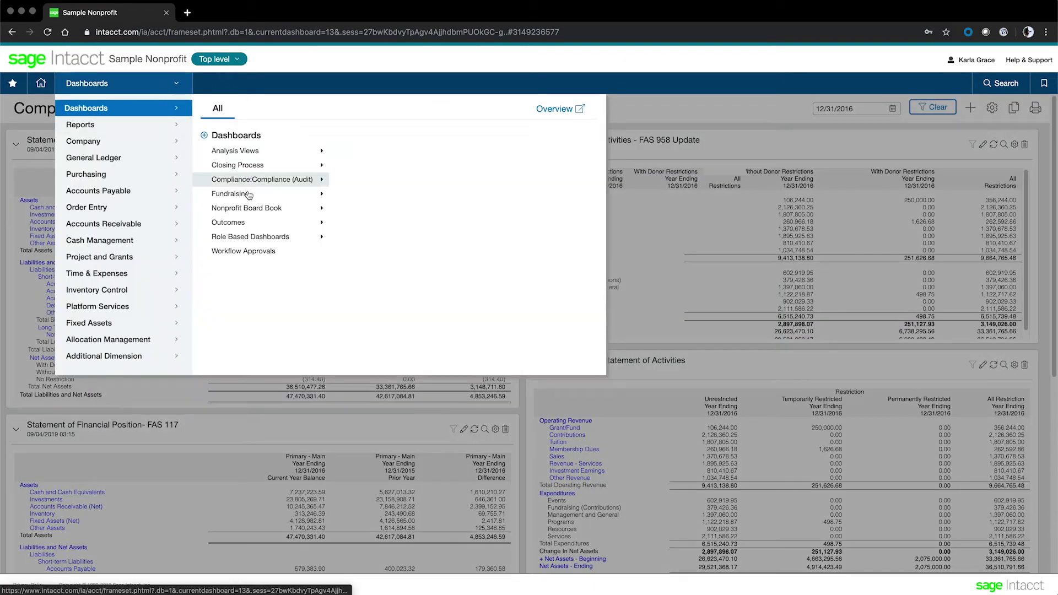
mouse_move(260, 223)
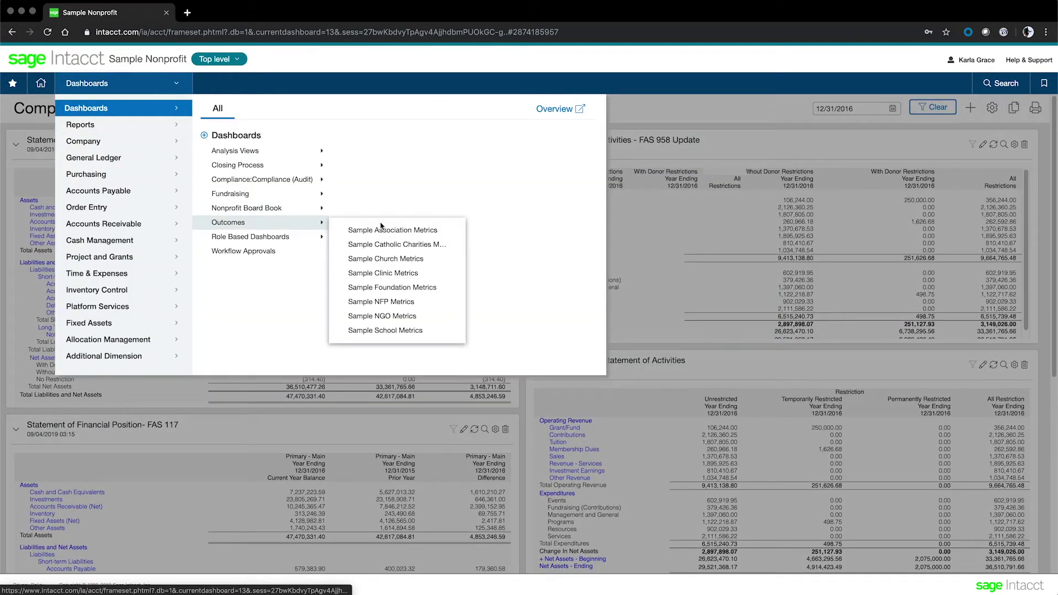
click(391, 302)
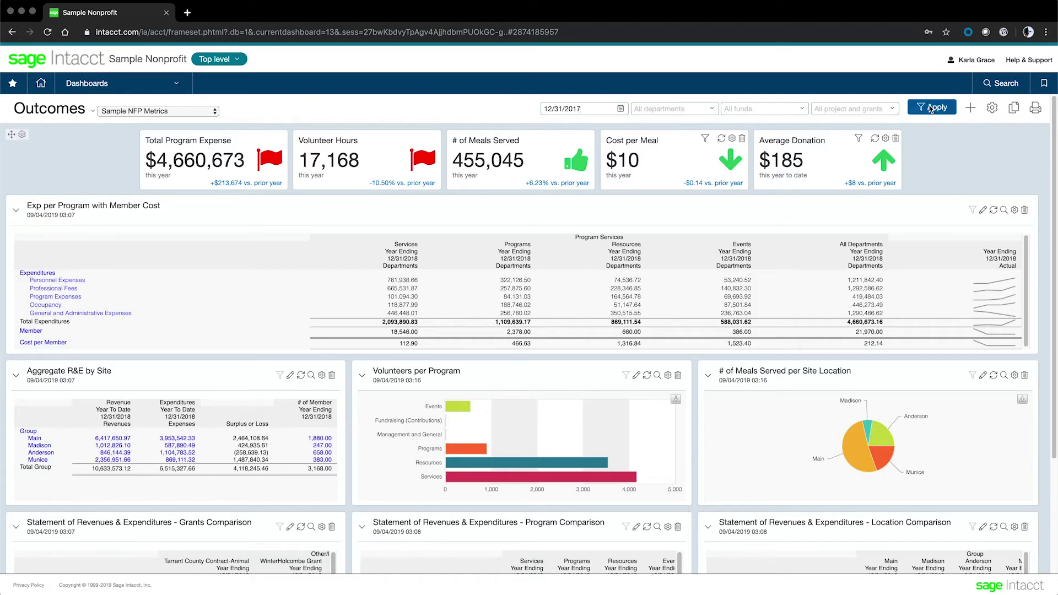
Refresh the Outcomes dashboard as of 12/31/2017 to compare the metrics, and return it to 12/31/2018.
click(932, 108)
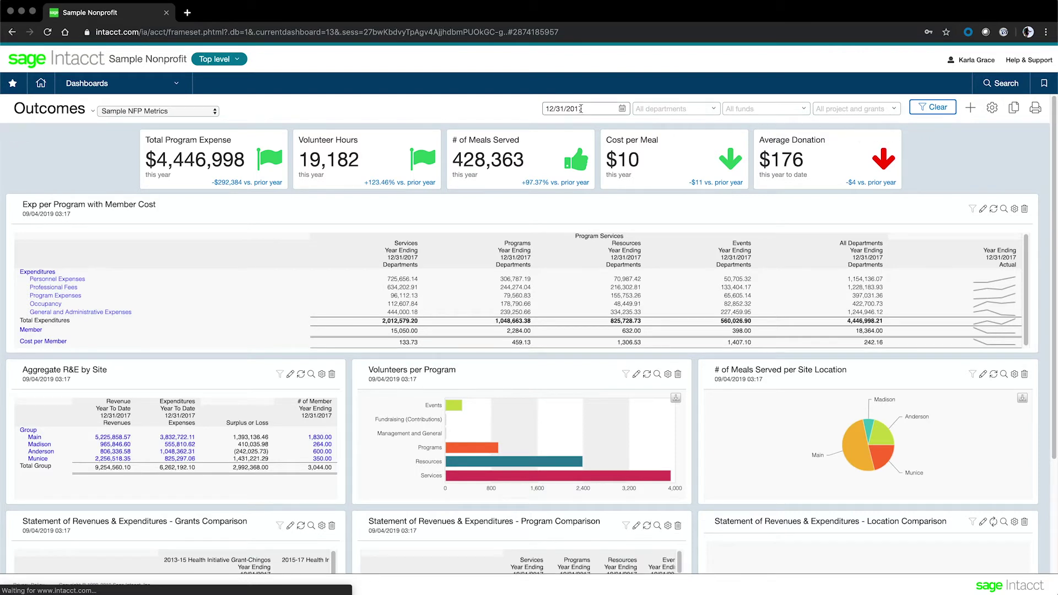
drag(580, 108, 582, 109)
text(8)
click(933, 107)
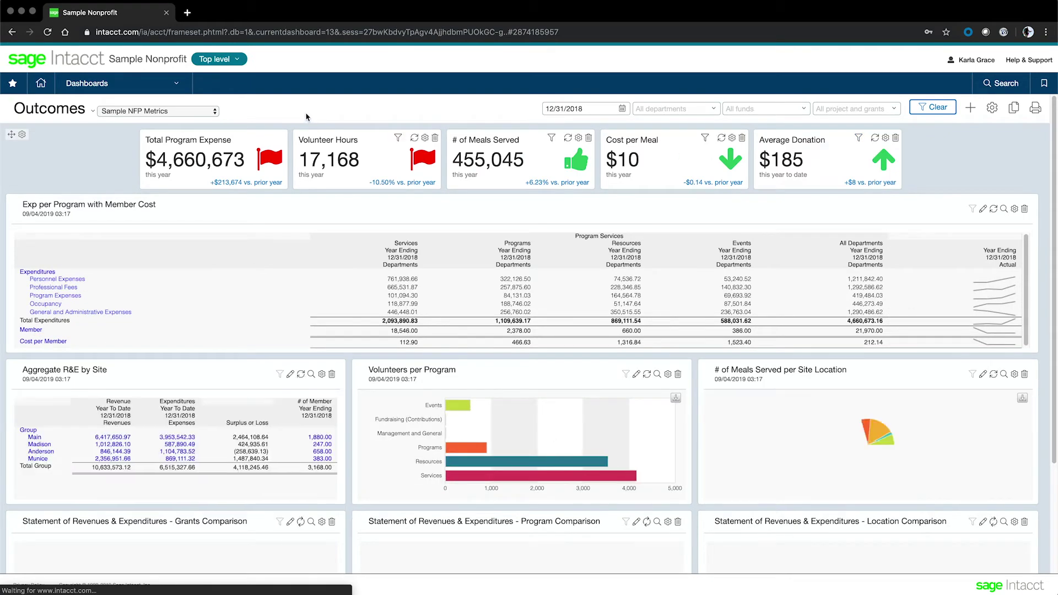
Open the Budget Position dashboard in Analysis Views and review its budget comparison reports and expenditure charts.
click(176, 84)
mouse_move(225, 153)
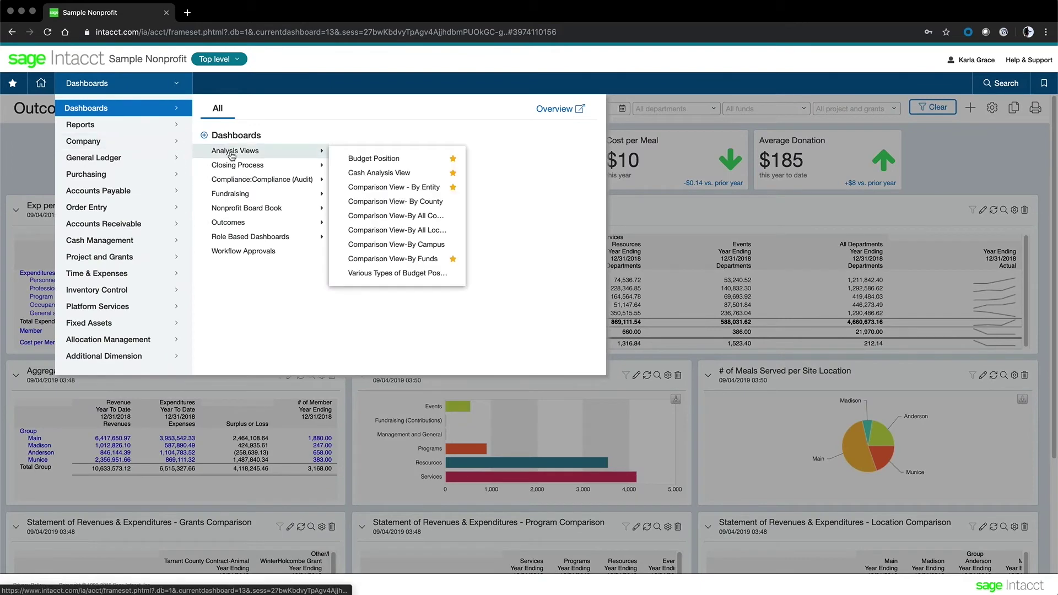
click(359, 159)
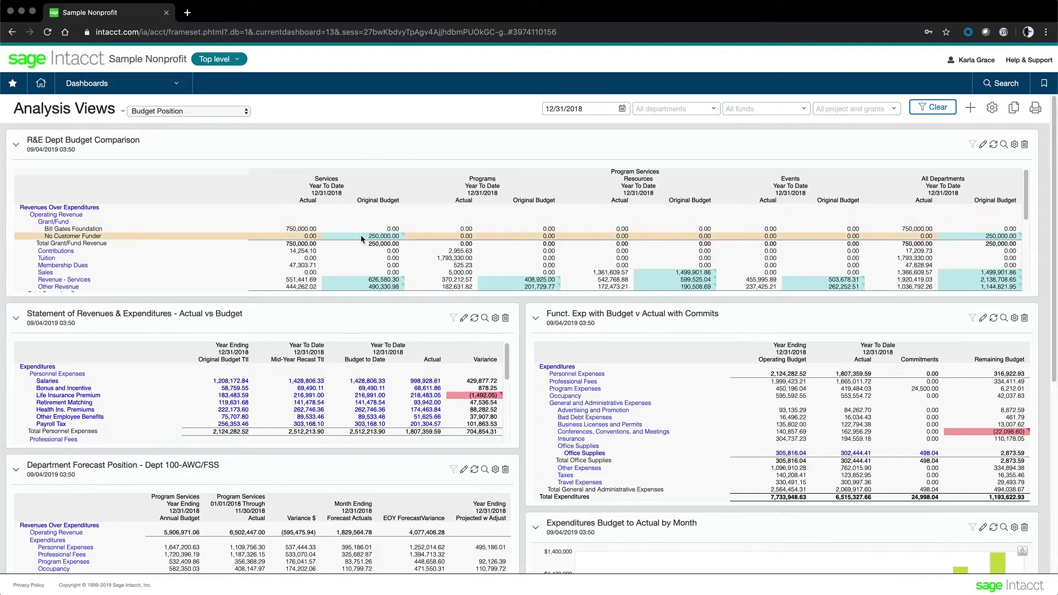
mouse_move(360, 233)
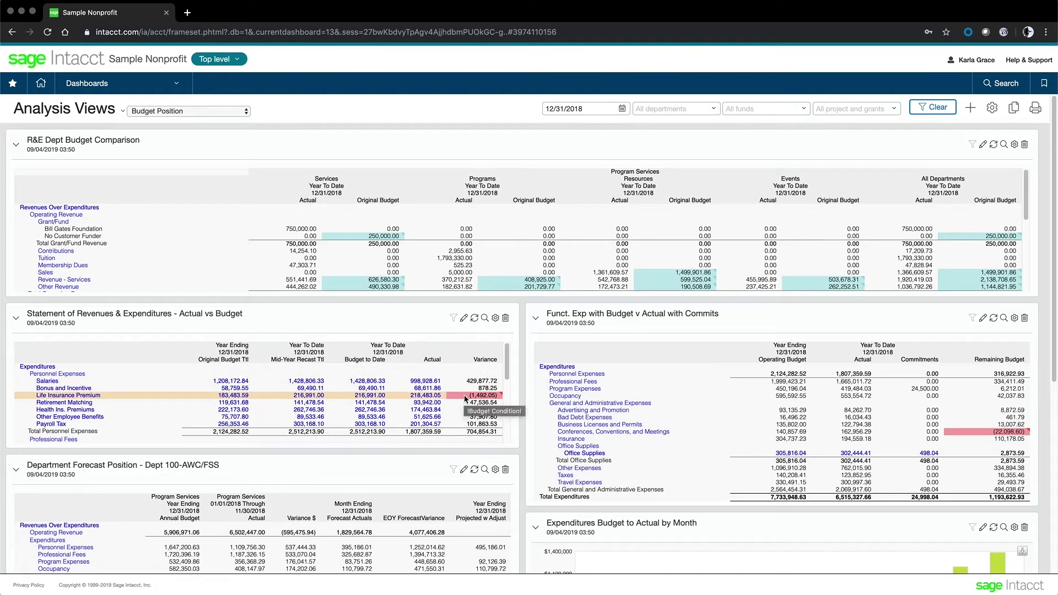
drag(1054, 298, 1050, 494)
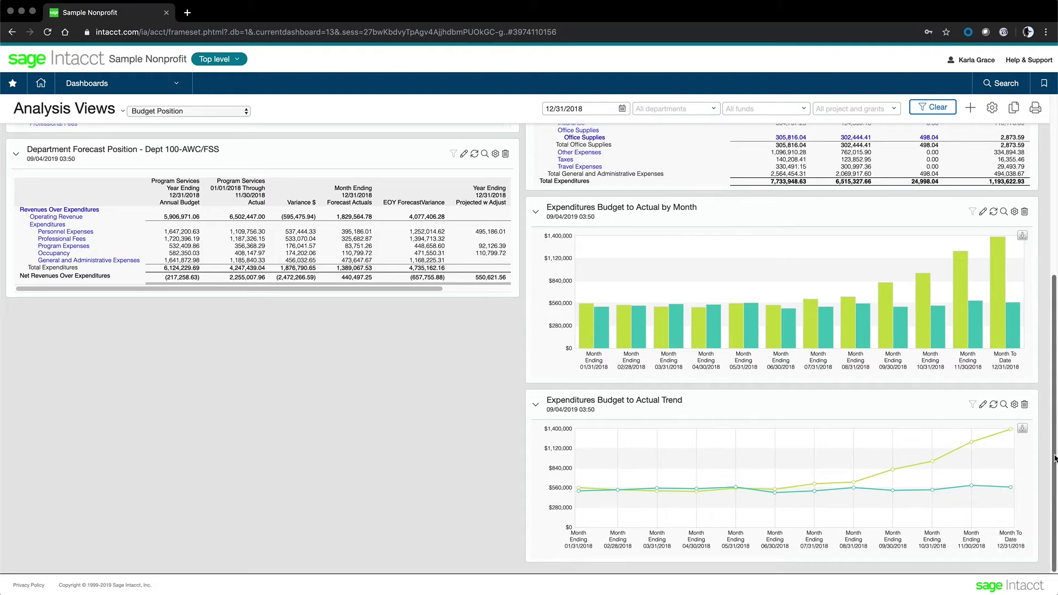
drag(1055, 458, 1051, 255)
Filter the Budget Position dashboard to project 130--Outreach Campaign and review its reports and charts.
click(891, 110)
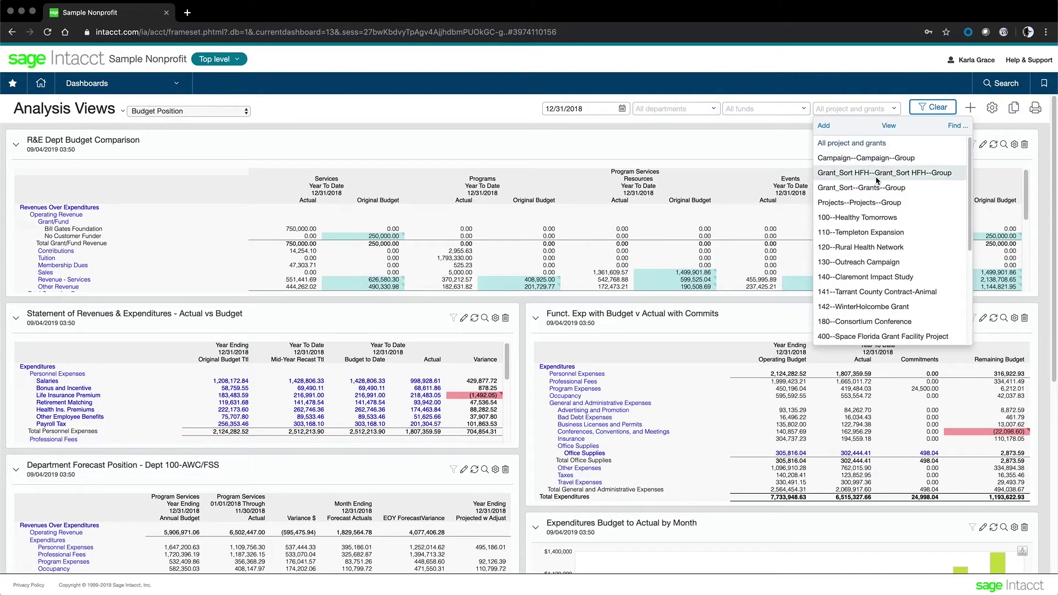
click(878, 262)
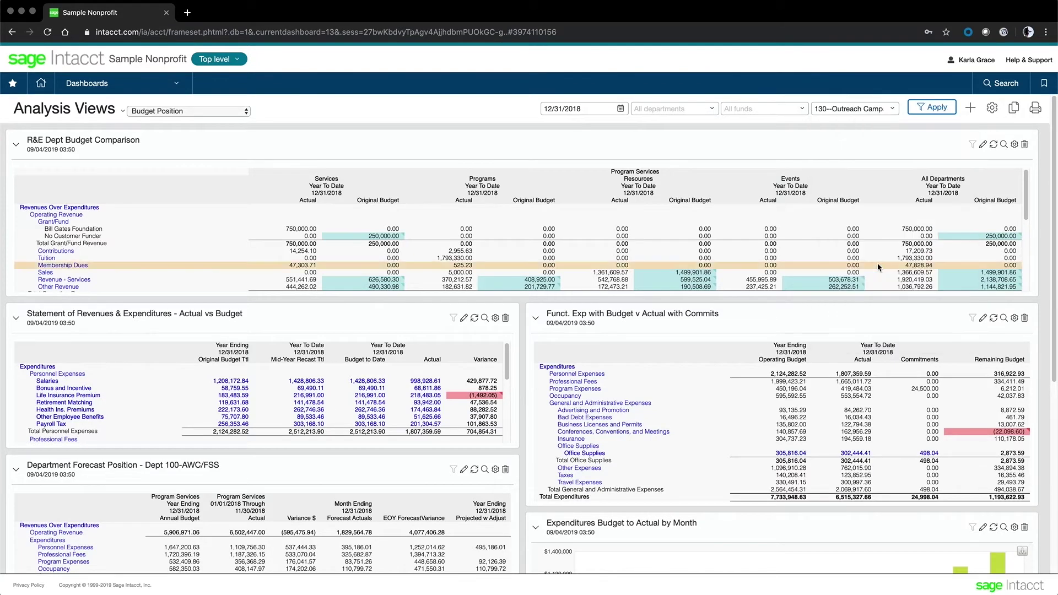
click(937, 107)
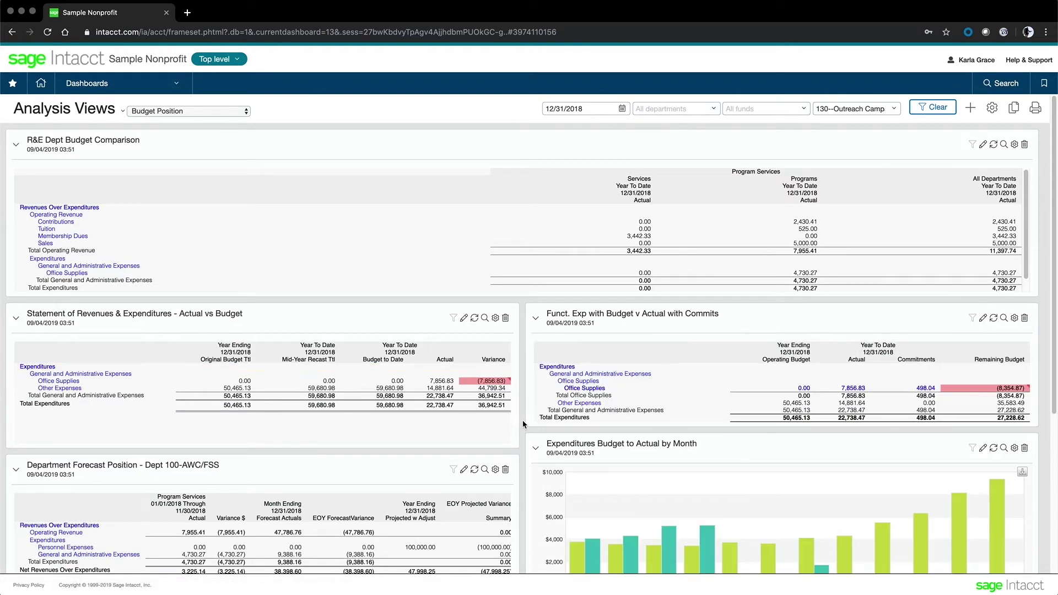
scroll(1055, 406, down, 2)
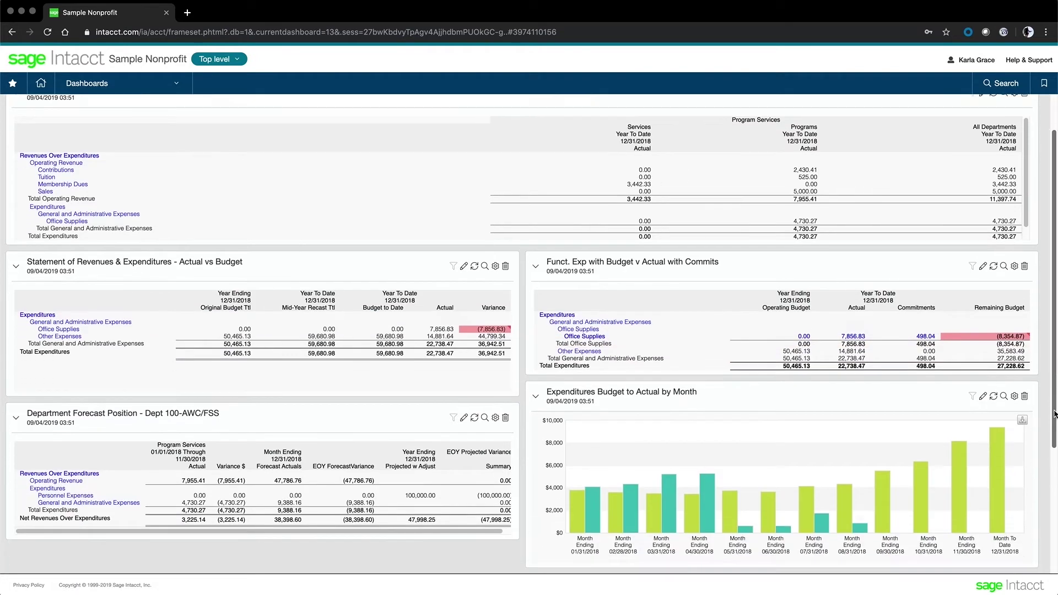
drag(1056, 406, 1056, 565)
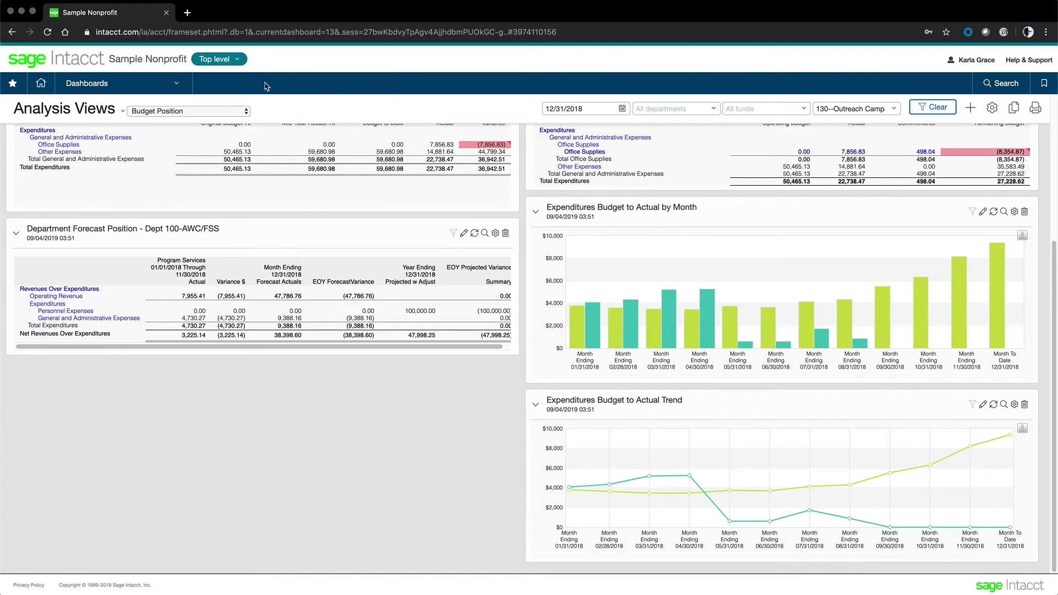
mouse_move(822, 283)
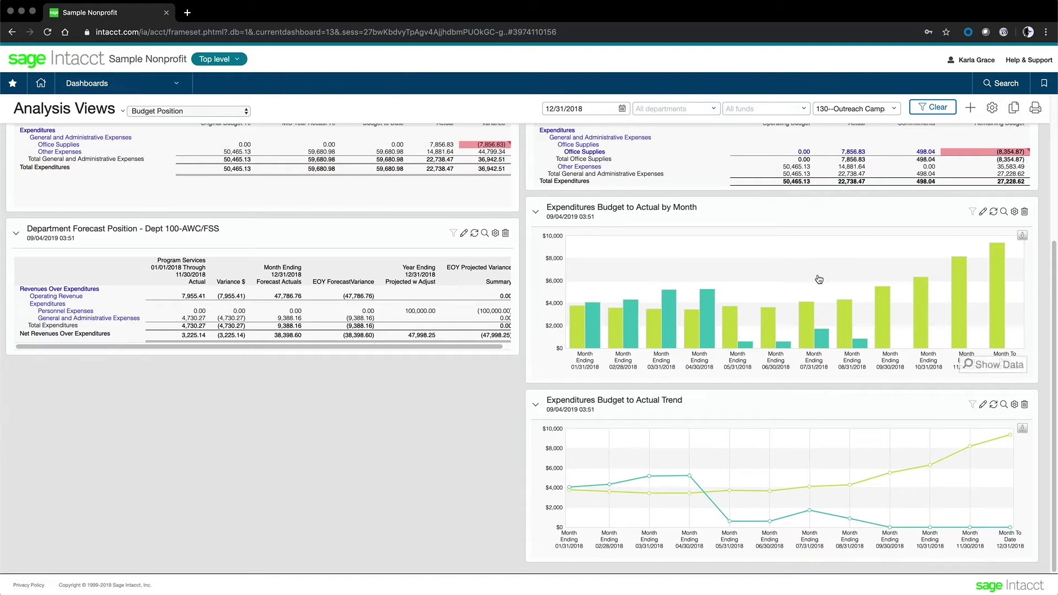
scroll(1020, 179, up, 5)
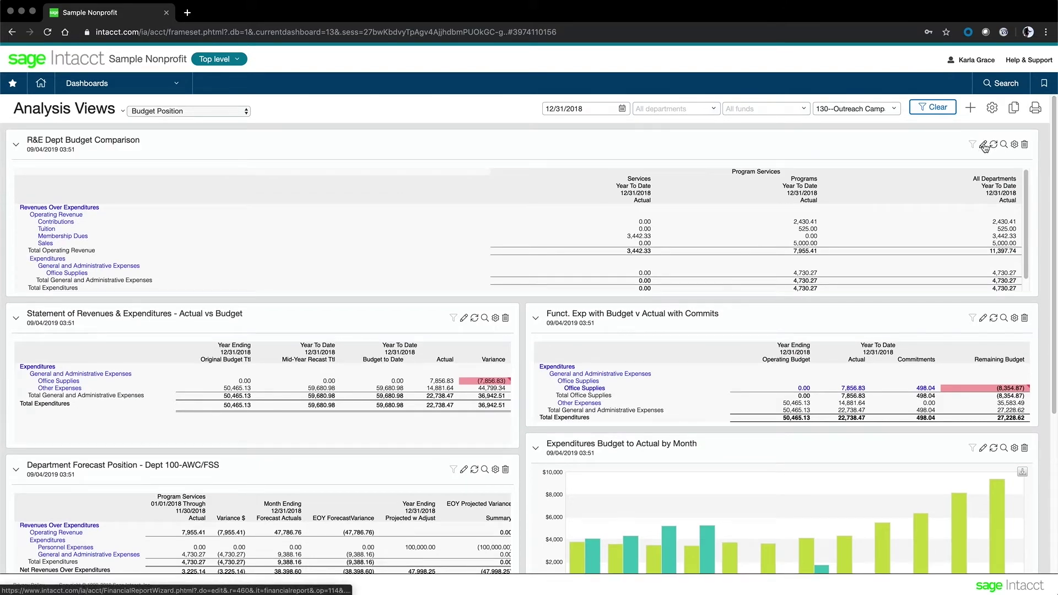
Open the R&E Dept Budget Comparison report for editing and review its report info, row structure and column definitions.
click(984, 145)
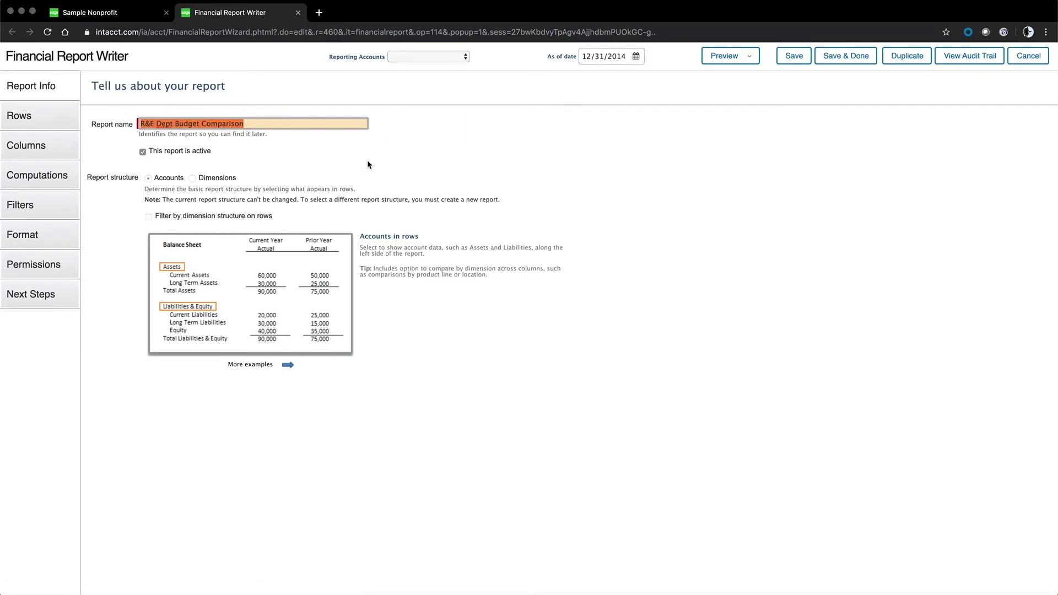
click(286, 124)
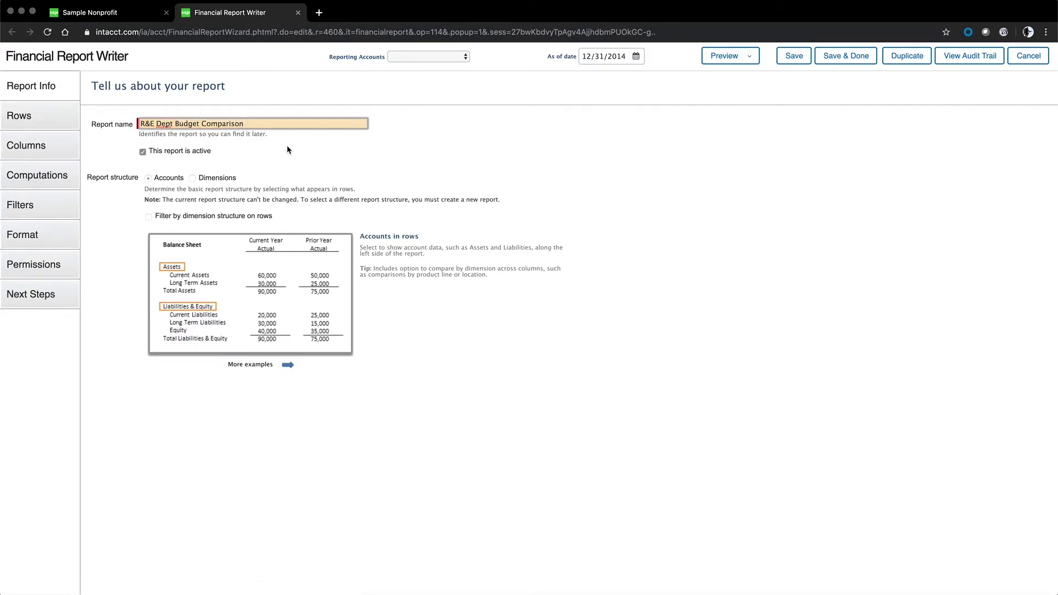
click(32, 115)
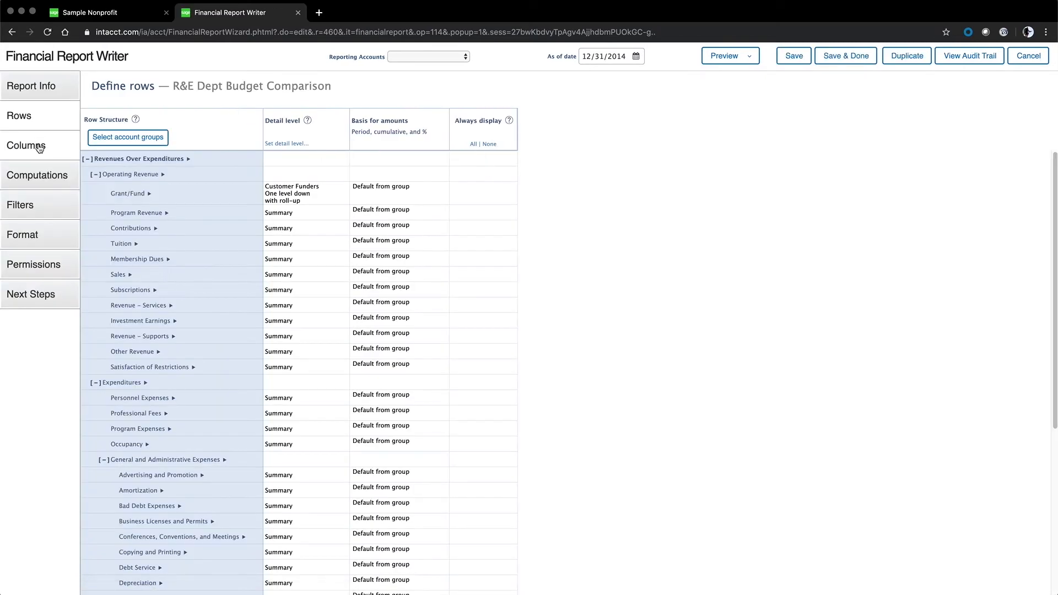
click(39, 146)
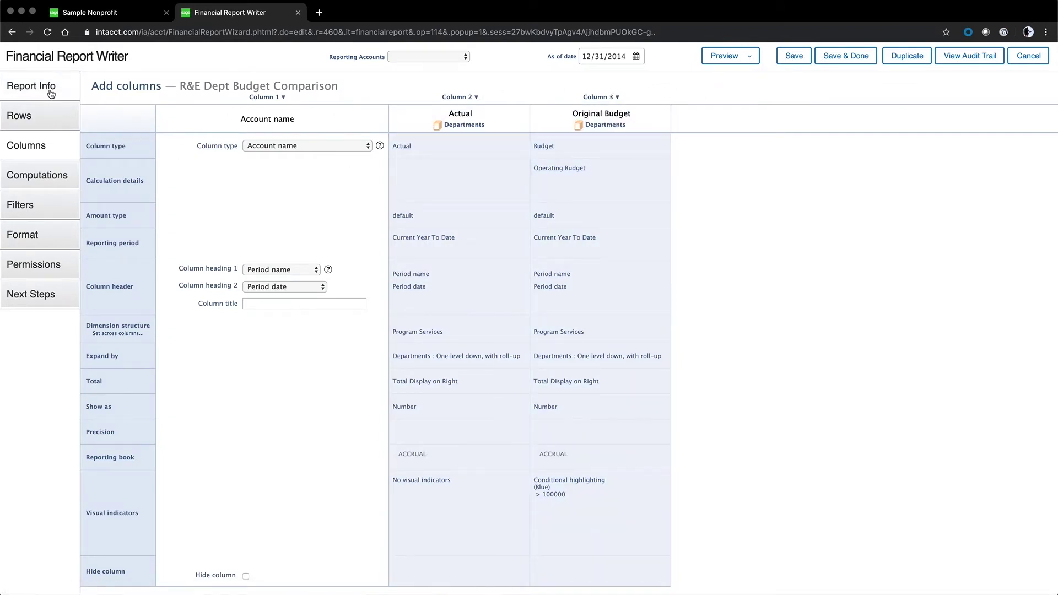
click(35, 96)
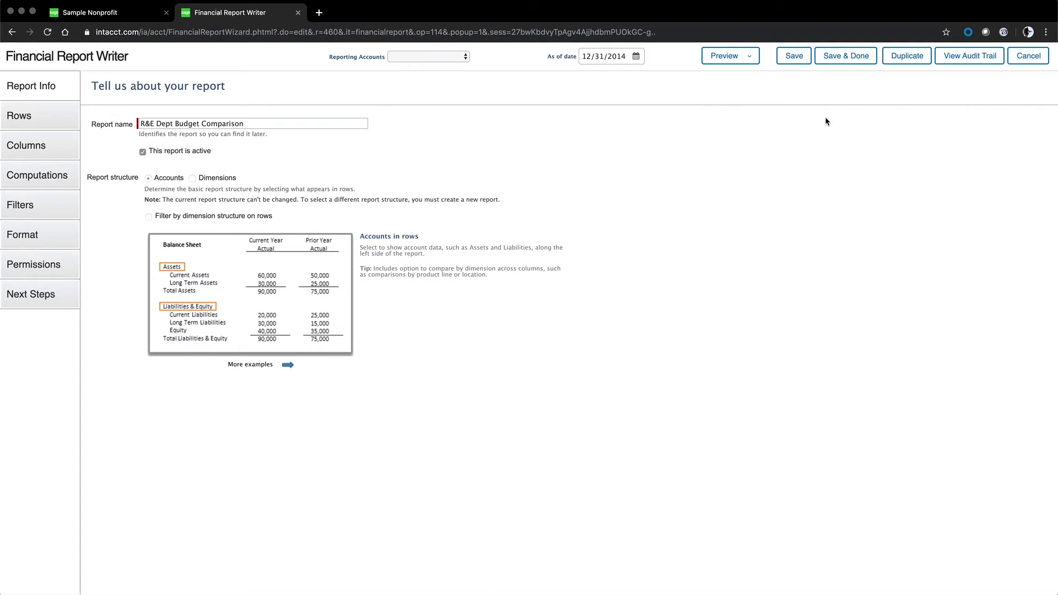
click(908, 57)
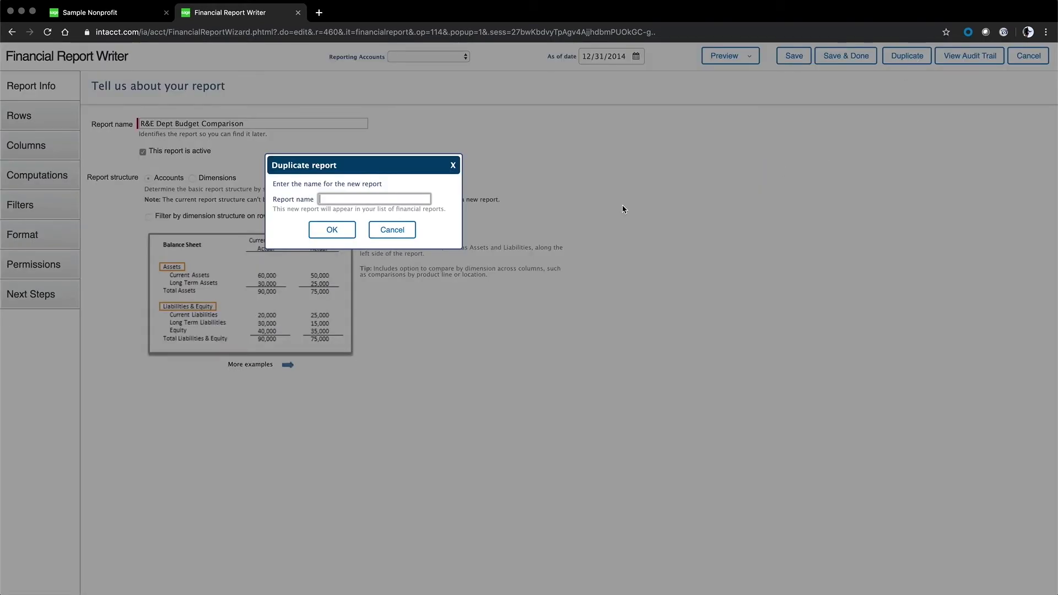
text(My R&E)
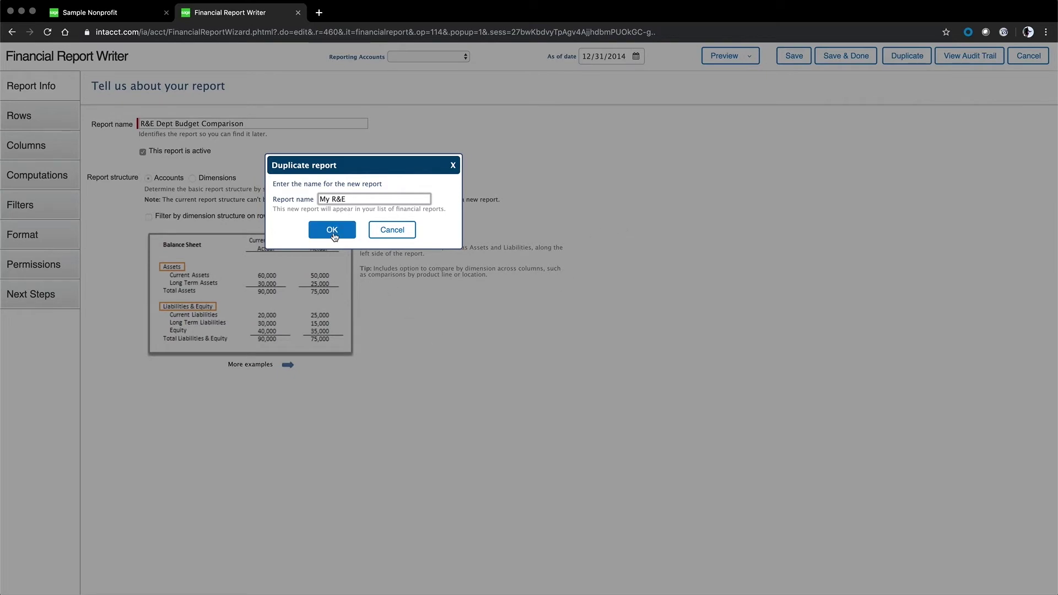
click(392, 231)
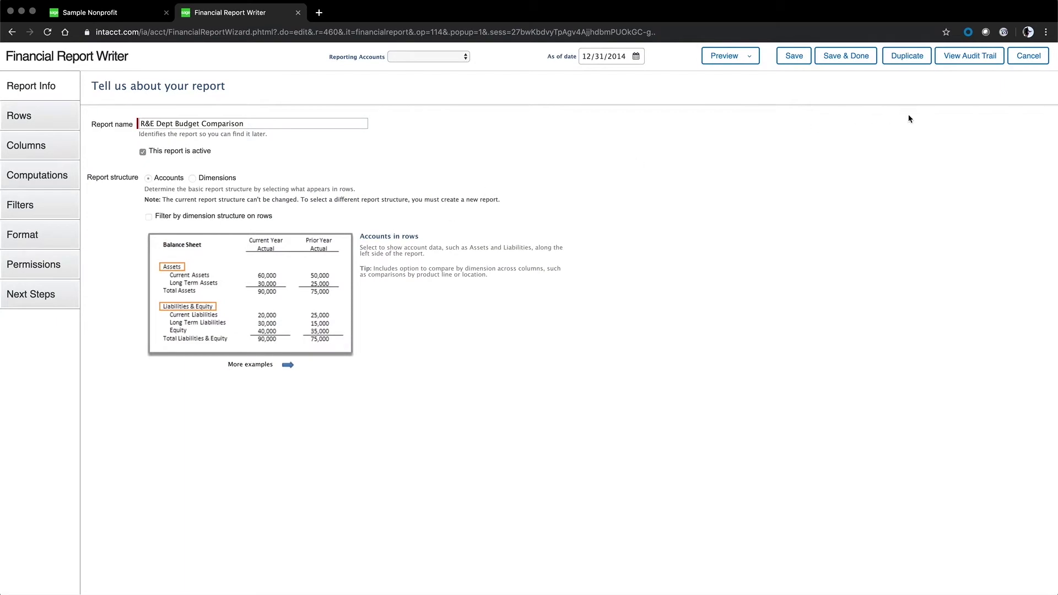
Leave the report editor without saving and list only the Financial reports among all reports in the Reports Center.
click(1037, 62)
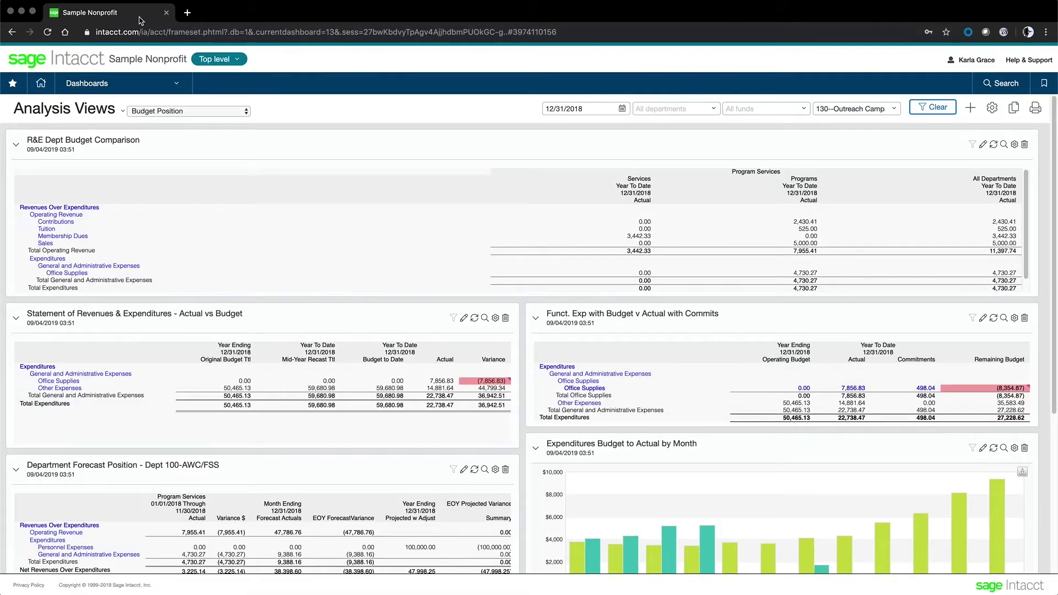
click(124, 84)
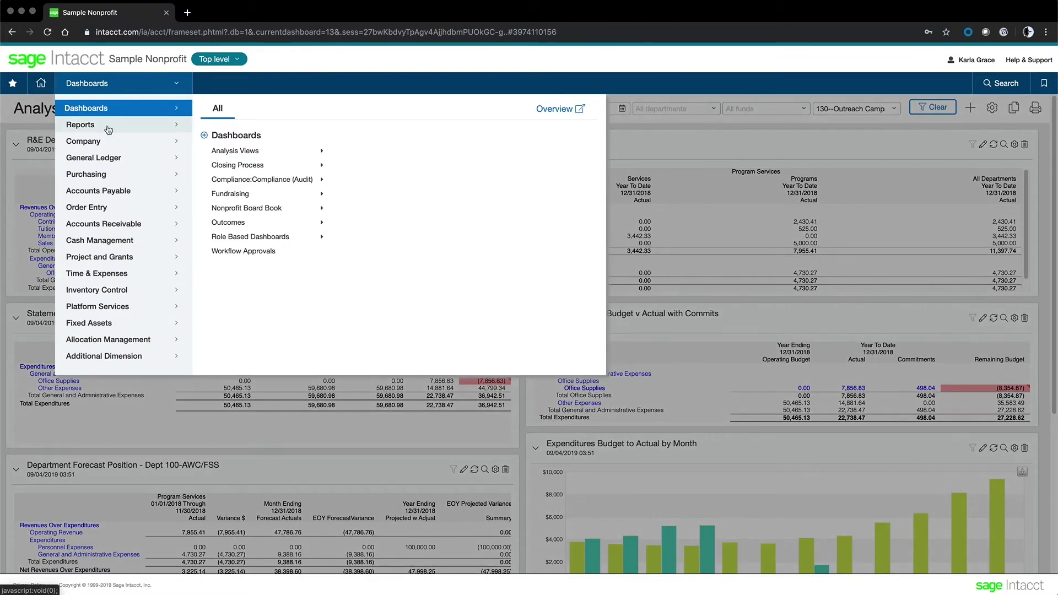
mouse_move(108, 131)
click(236, 134)
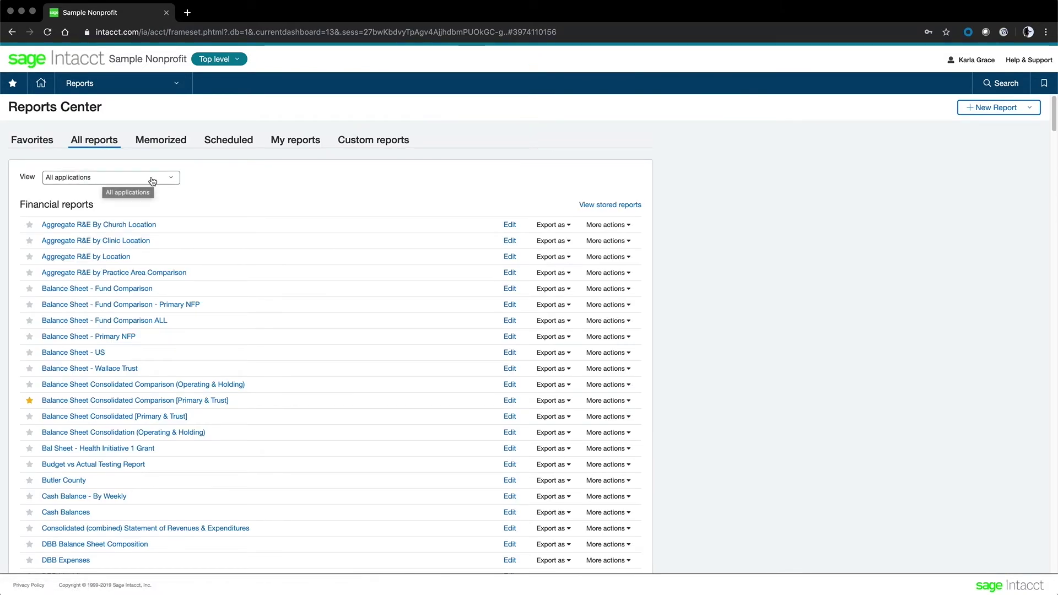
click(171, 178)
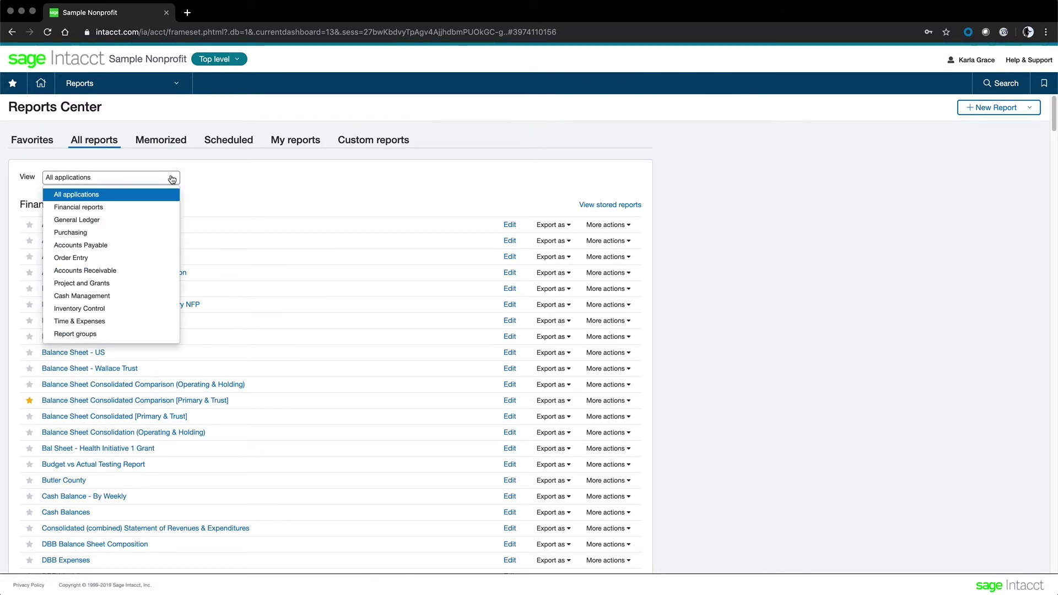
click(102, 208)
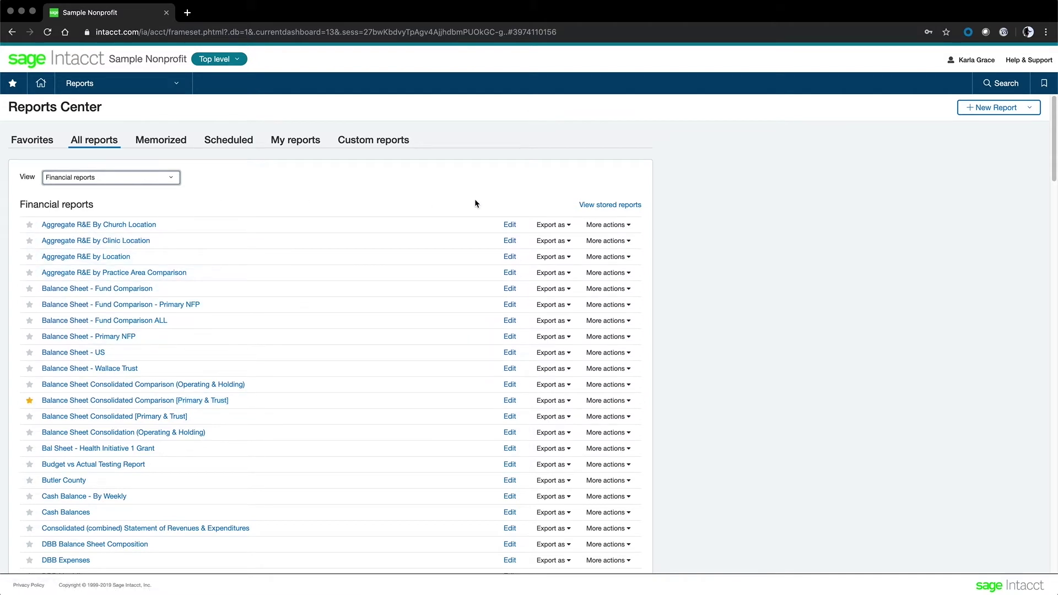
Check the memorized and scheduled financial reports, and widen the scheduled list to all applications.
click(162, 143)
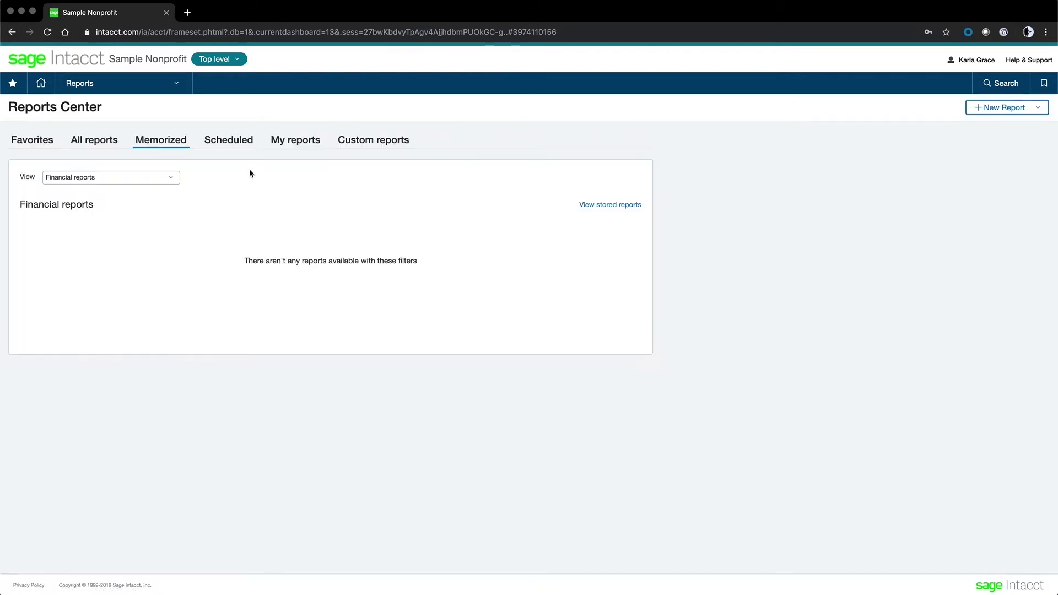
click(229, 140)
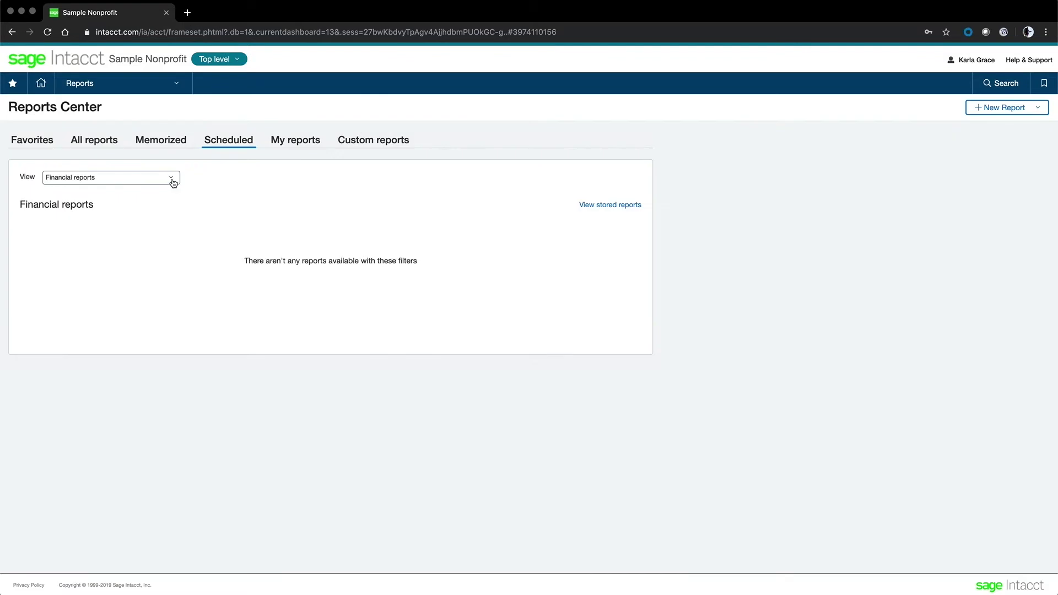
click(171, 180)
click(88, 192)
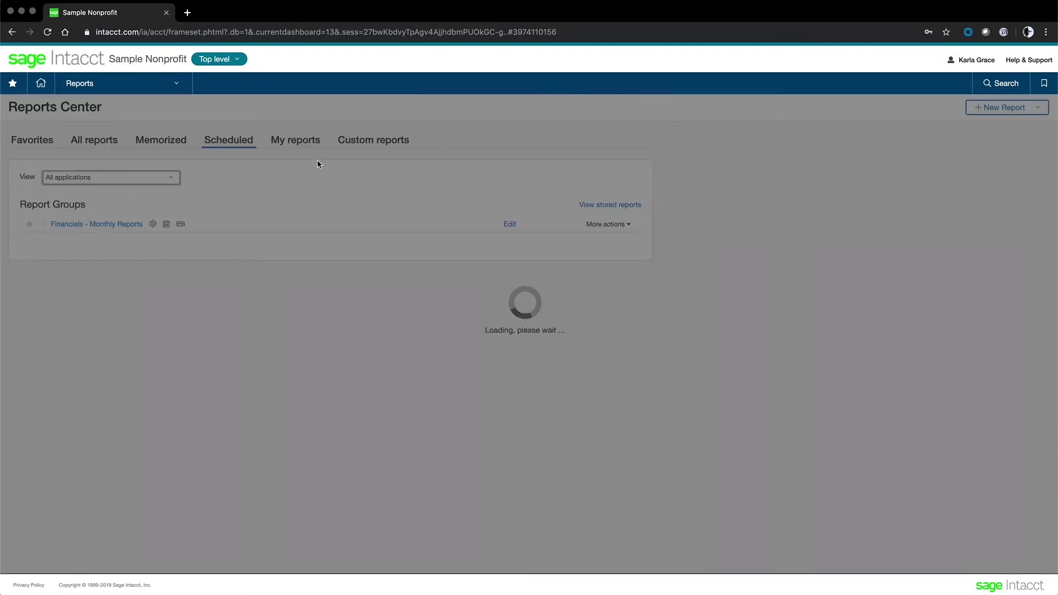
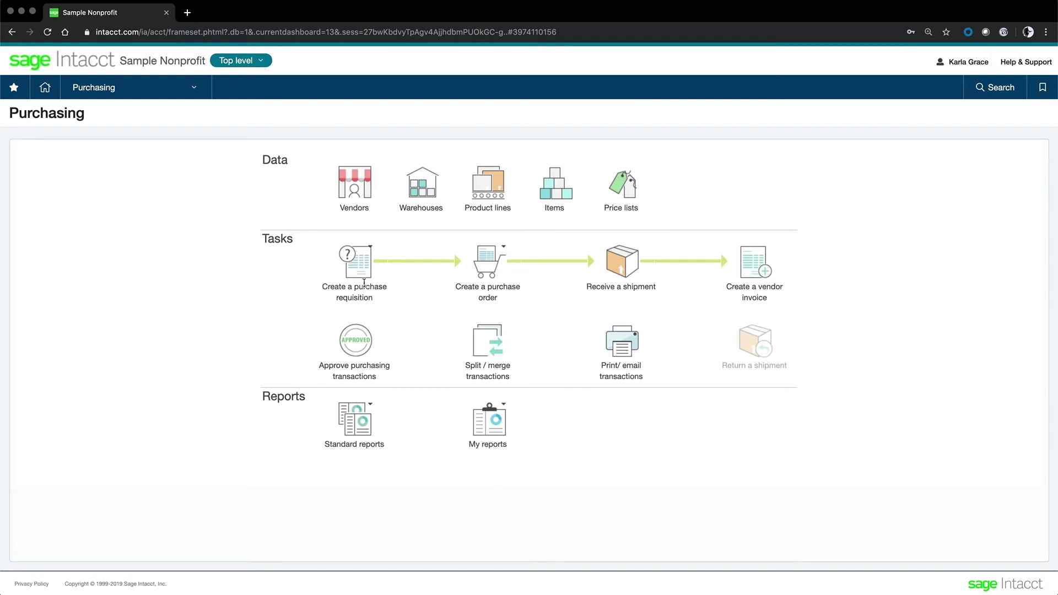
Start a new purchase requisition with vendor V100--ABC Office Supplies.
mouse_move(362, 267)
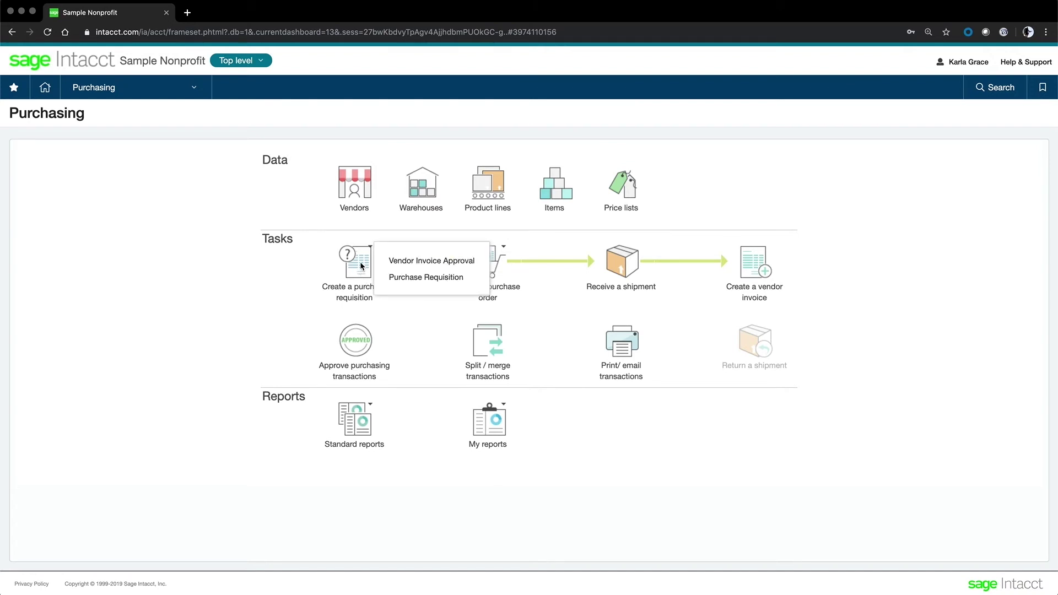
click(408, 282)
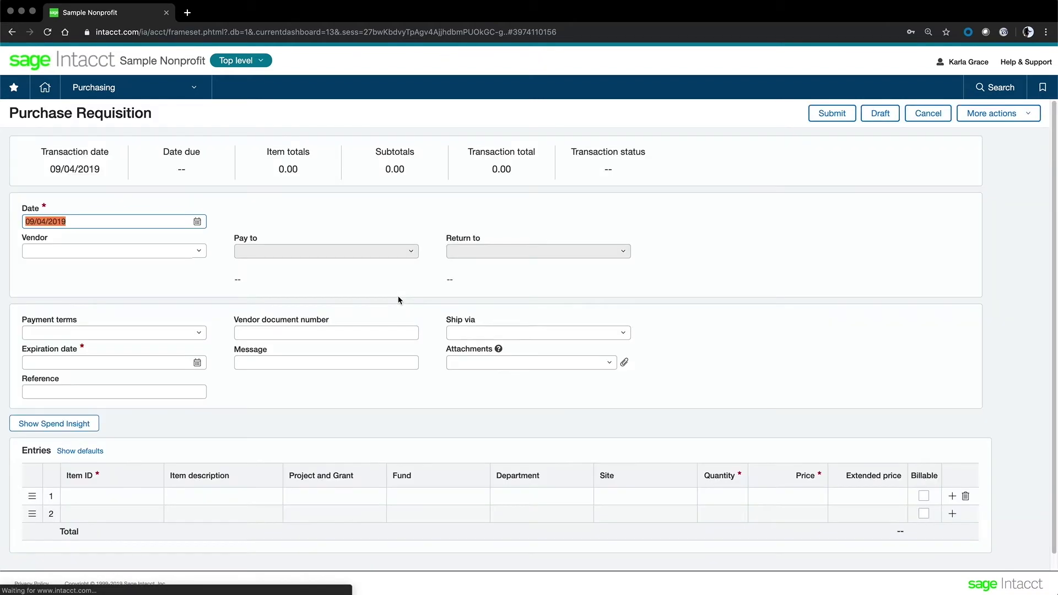
click(200, 252)
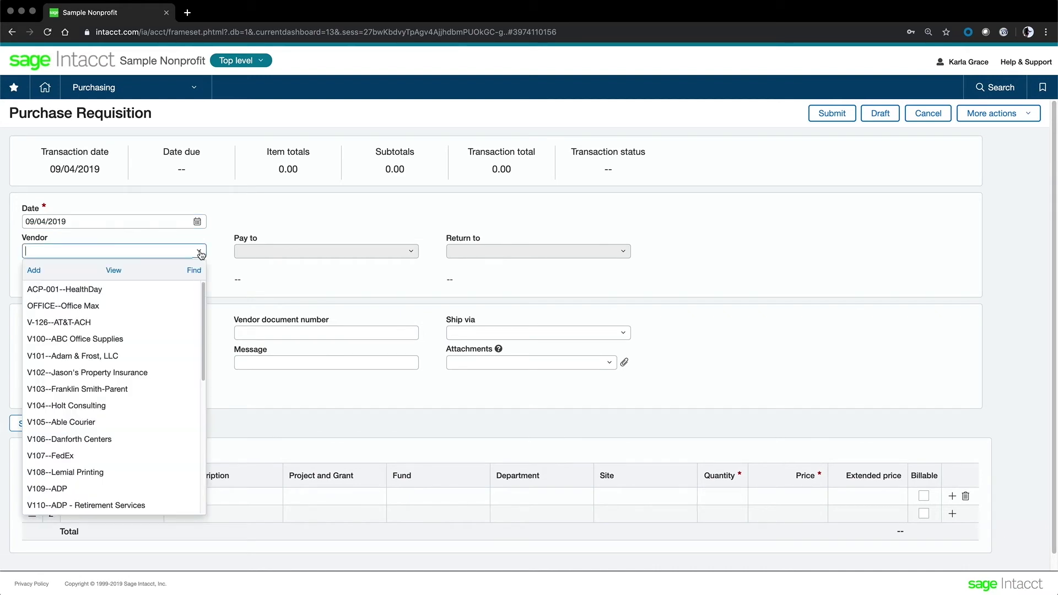
click(113, 340)
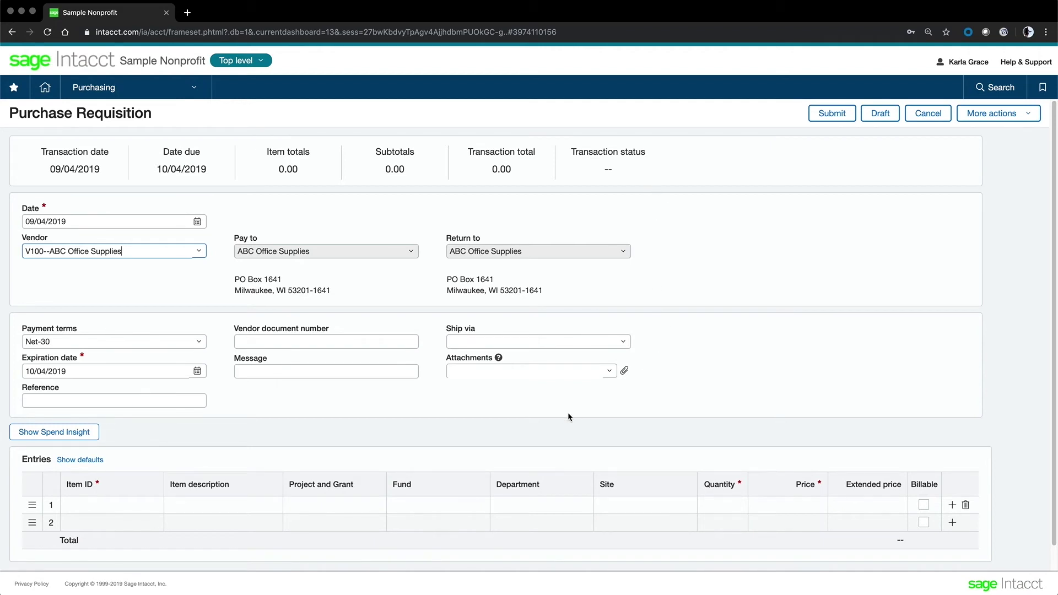
scroll(451, 456, down, 1)
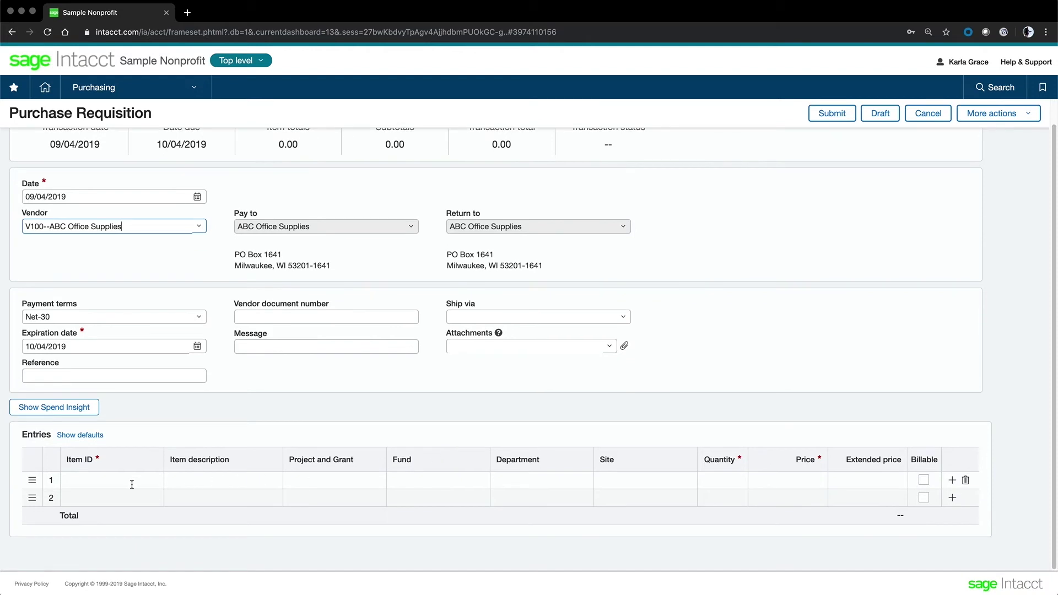
Add item 00001--Binder-MLA with a quantity of 10 as the first entry of the purchase requisition.
click(132, 484)
click(154, 480)
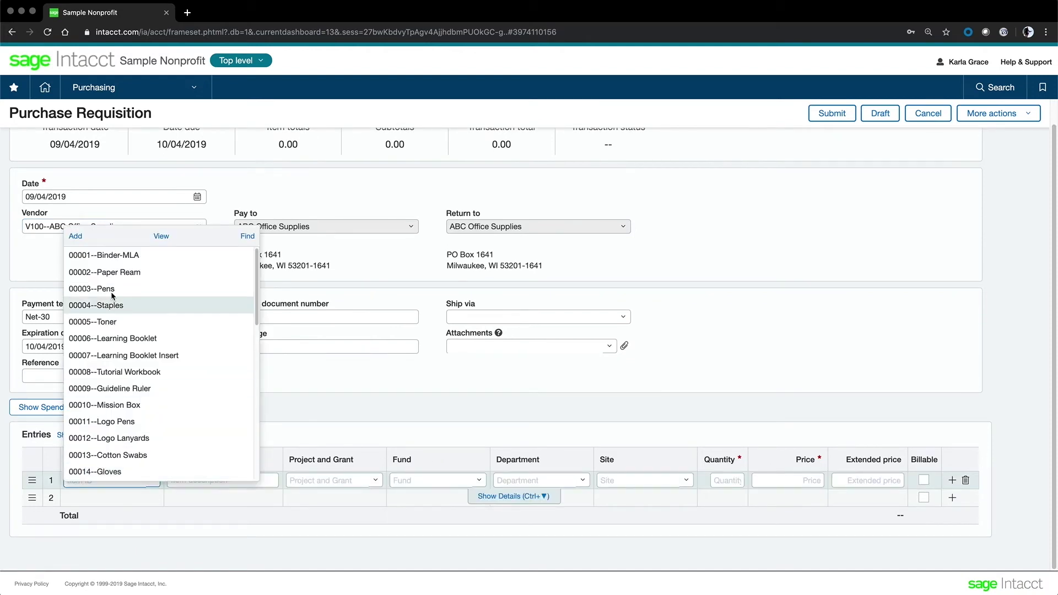
click(109, 258)
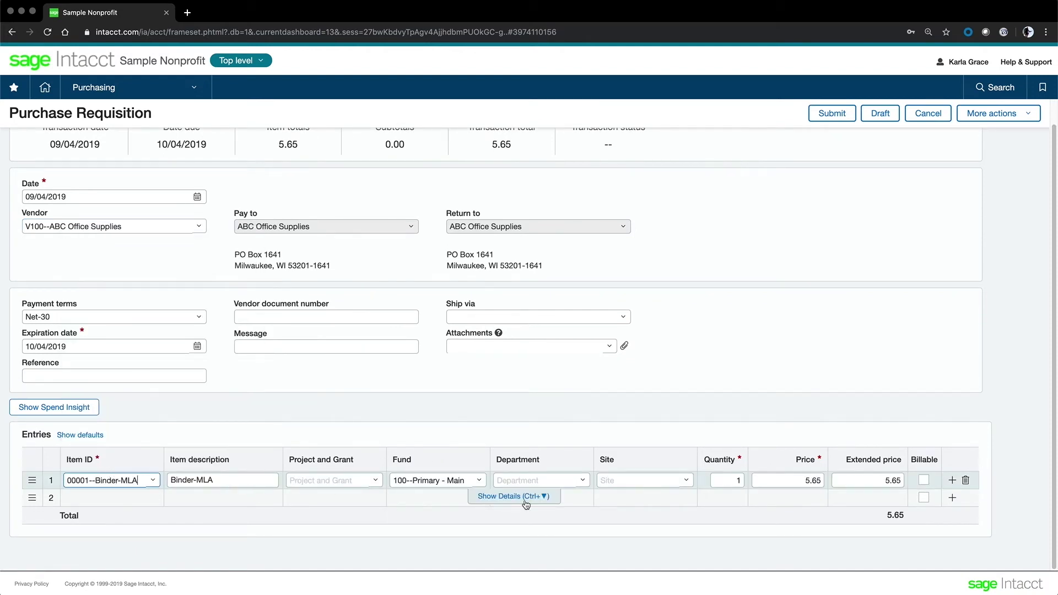
double_click(733, 481)
text(10)
key(Tab)
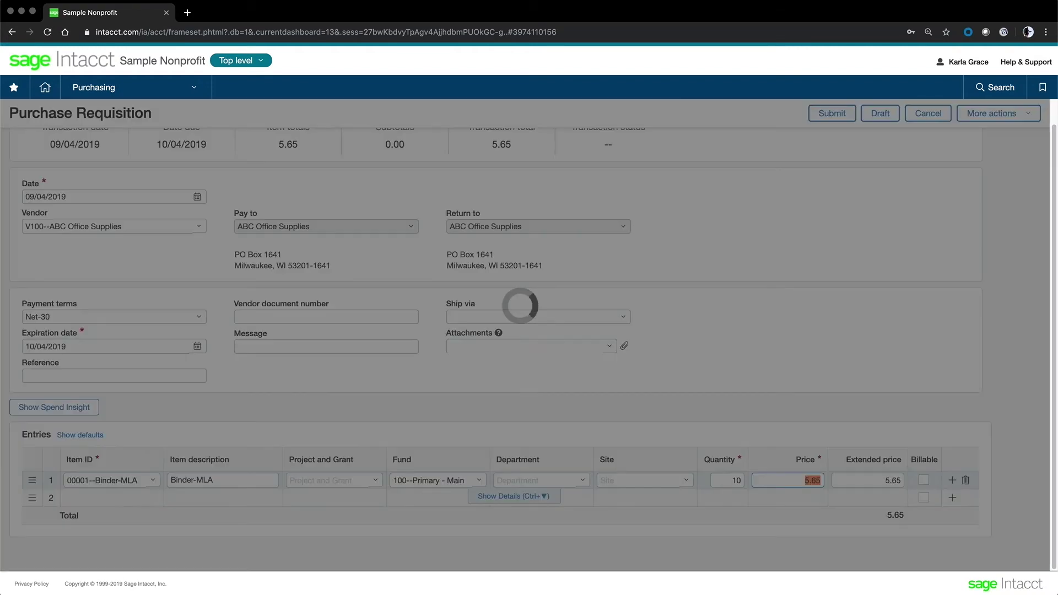
Add item 00002--Paper Ream as the second entry with a quantity of 5 and a price of 21.65.
click(123, 497)
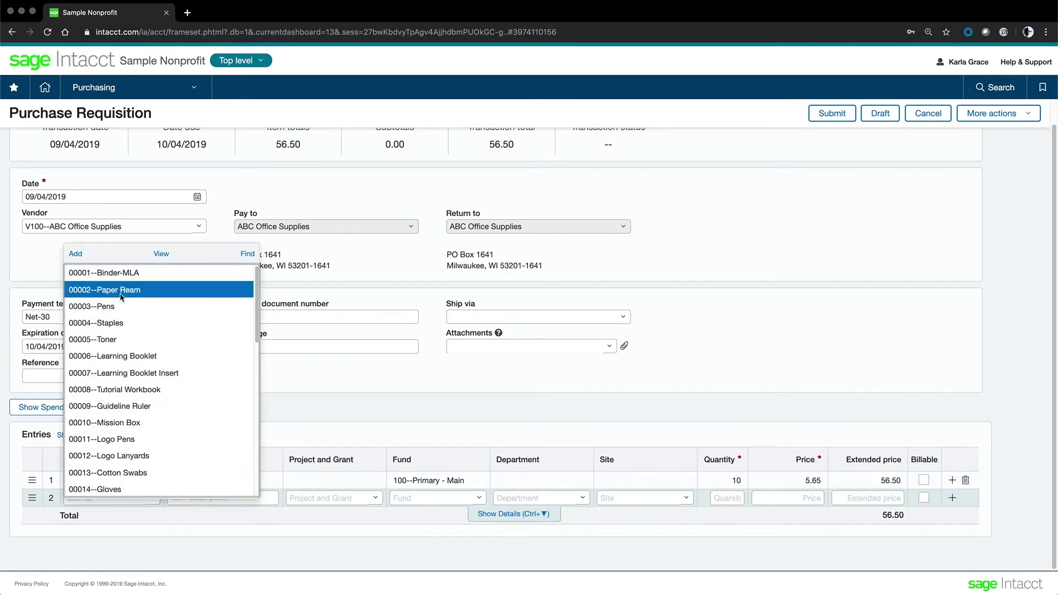
click(117, 290)
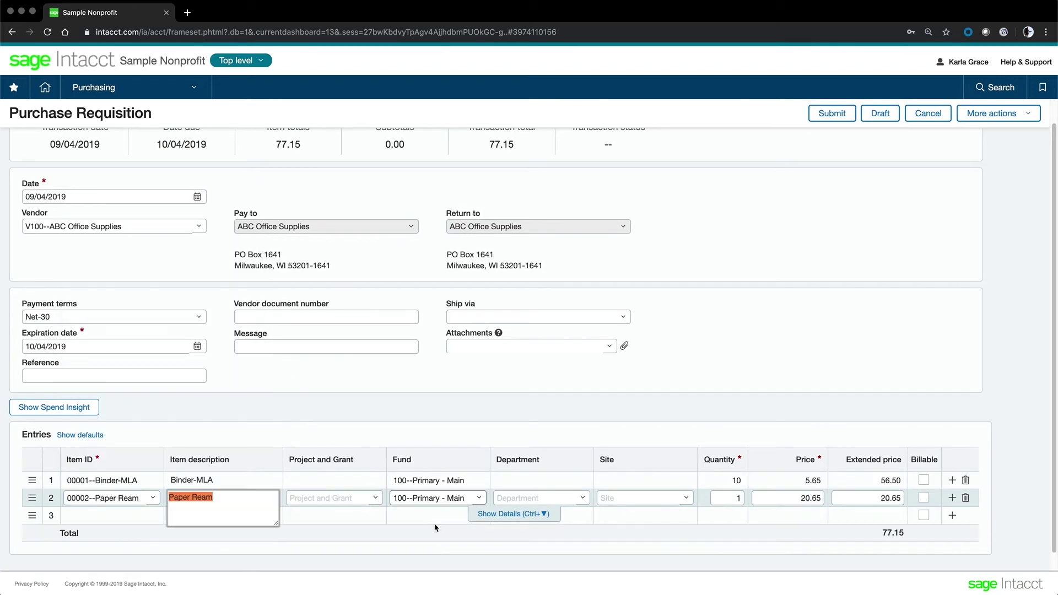
click(738, 497)
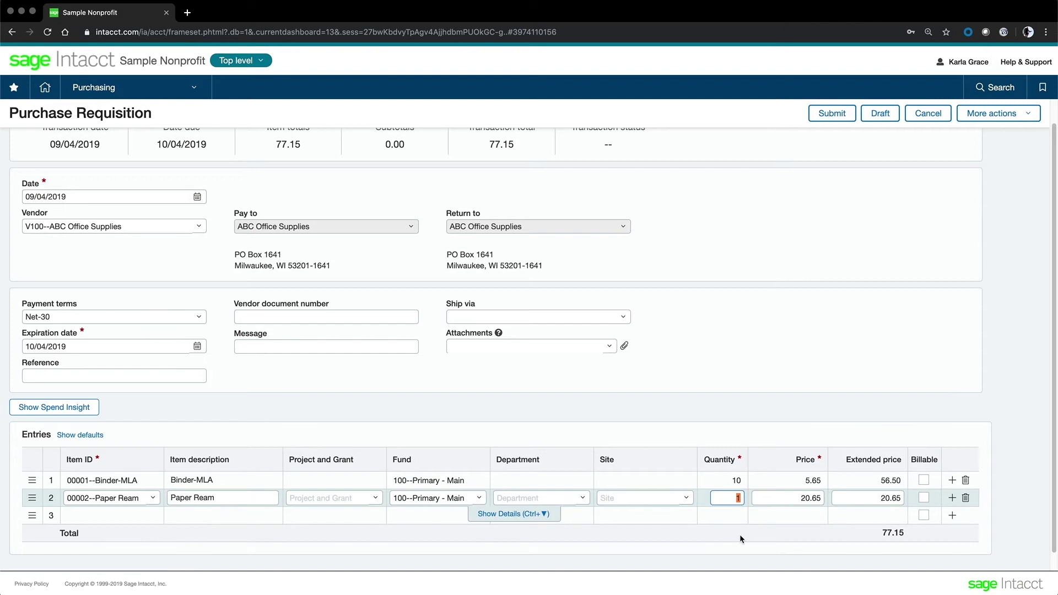
text(5)
click(799, 497)
key(BackSpace)
text(1)
key(Tab)
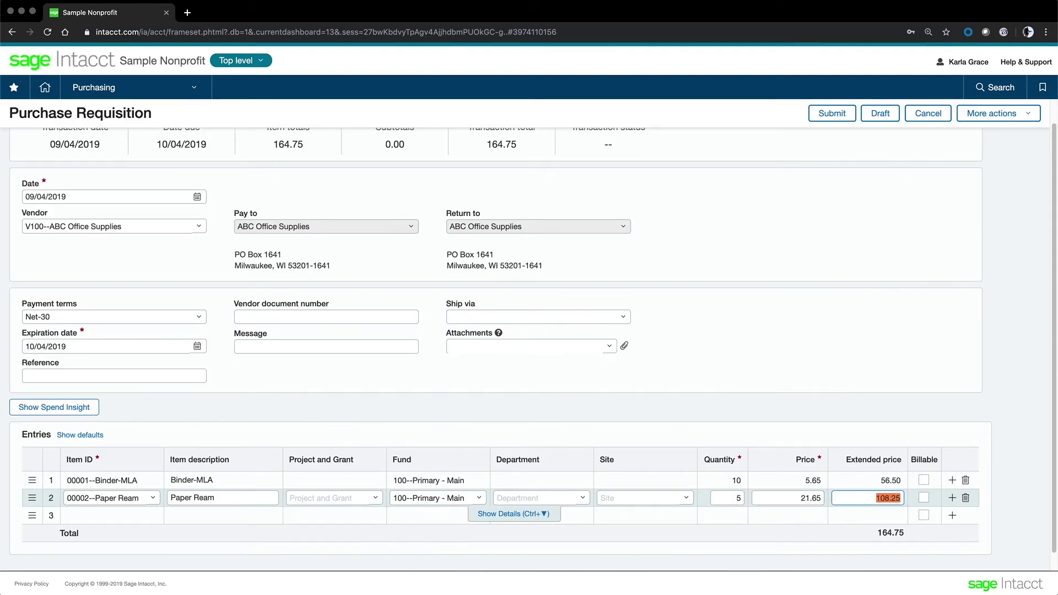
Review the Paper Ream entry's details, and assign it to site Main and project 130--Outreach Campaign.
click(801, 515)
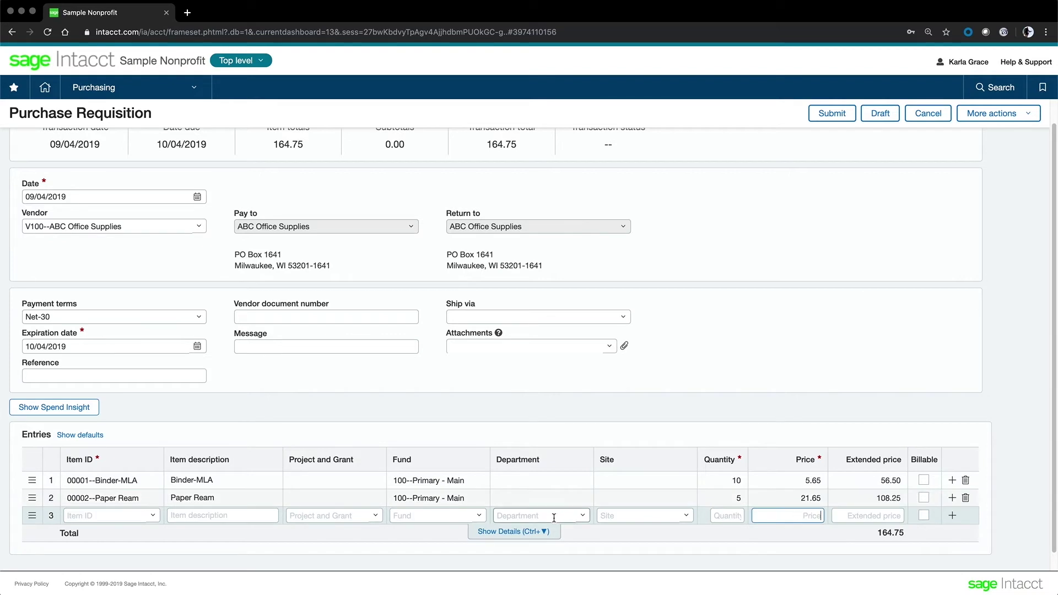
click(525, 498)
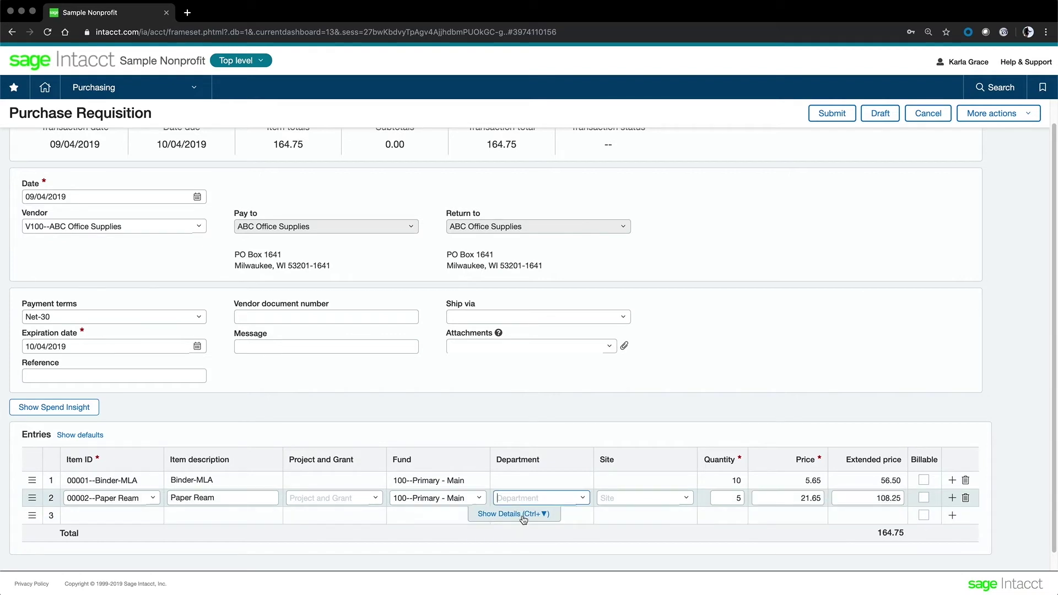
click(523, 518)
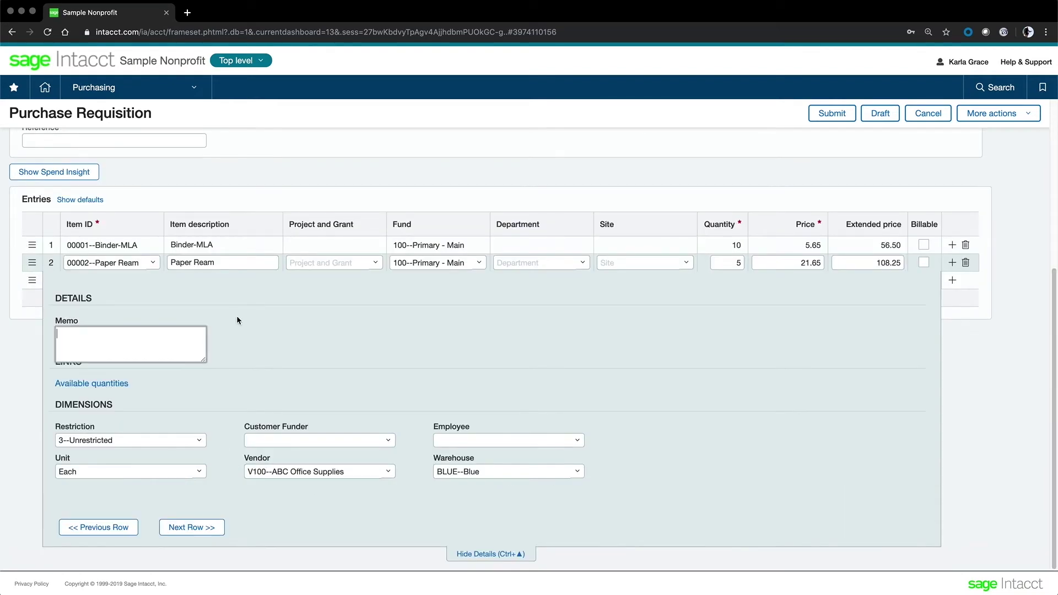
click(260, 347)
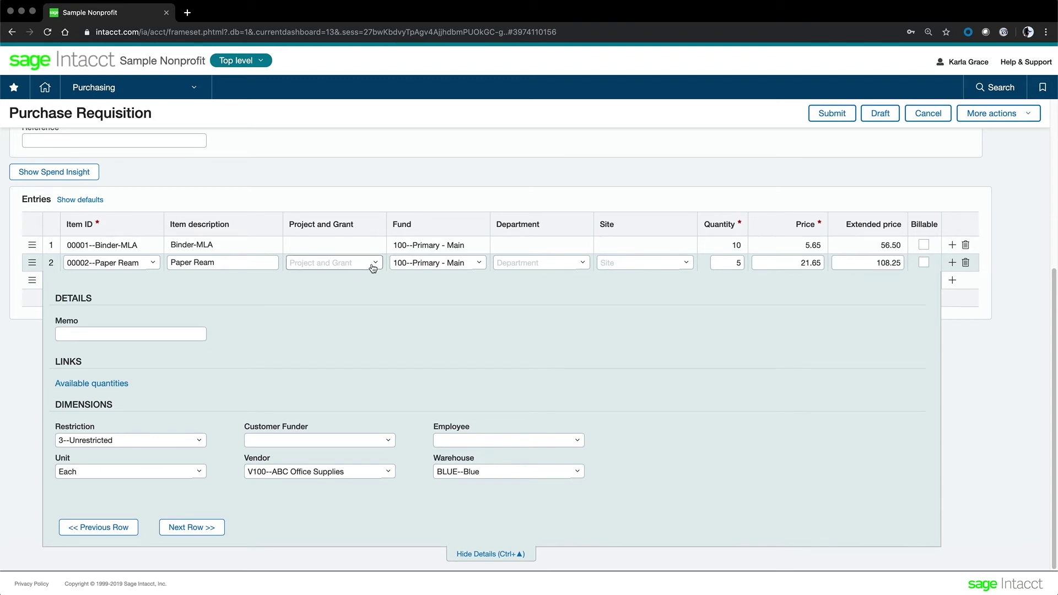
click(688, 263)
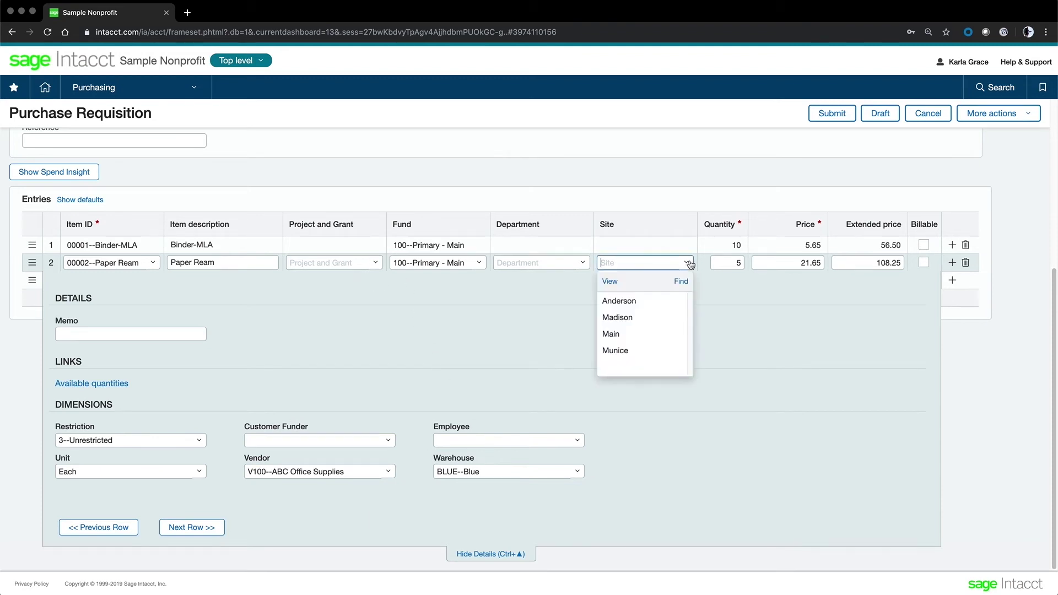
click(616, 333)
click(377, 263)
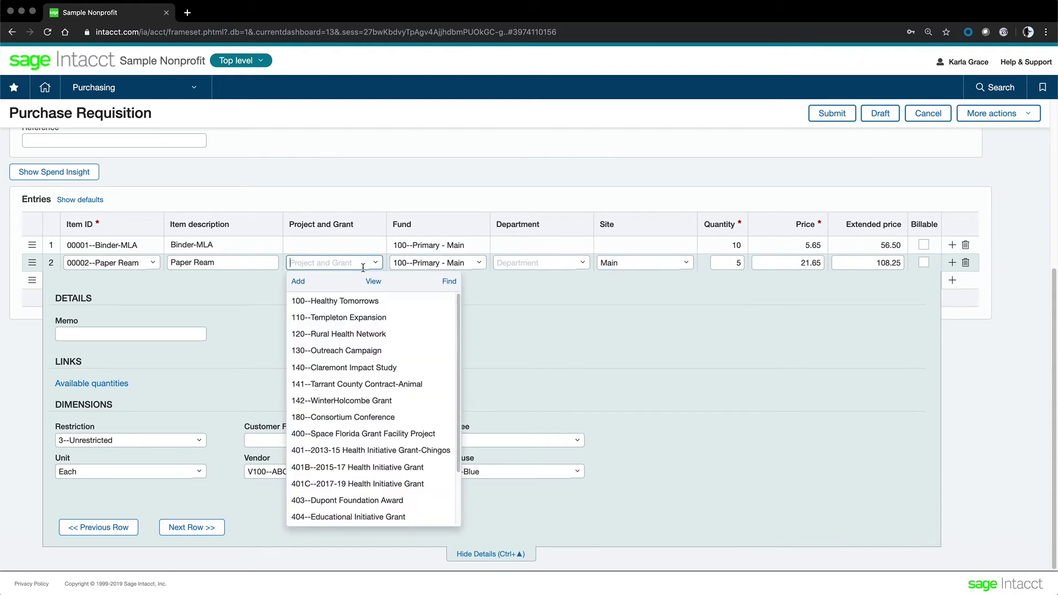
click(337, 351)
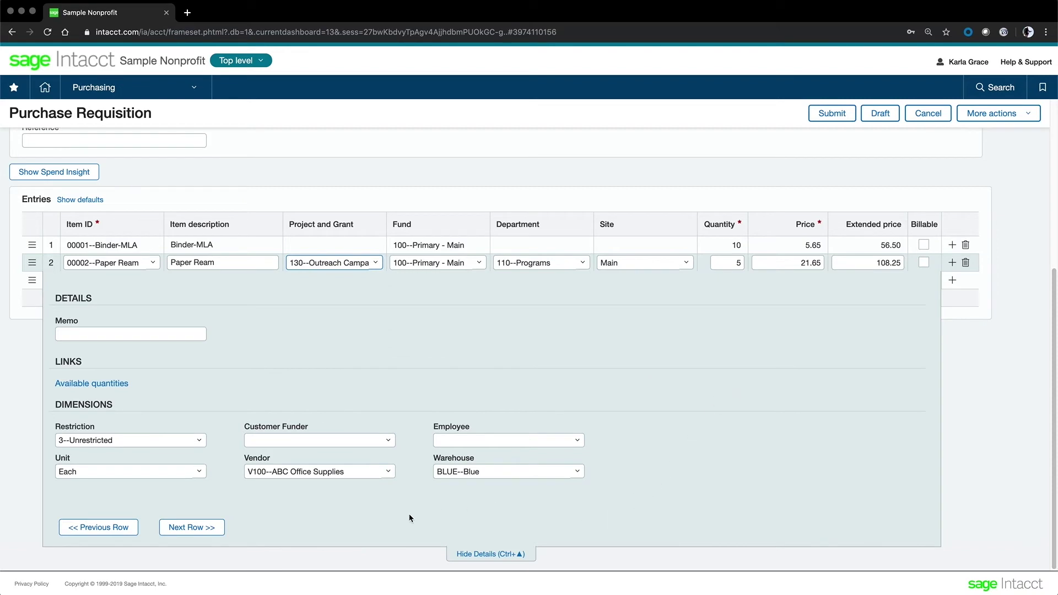
click(488, 556)
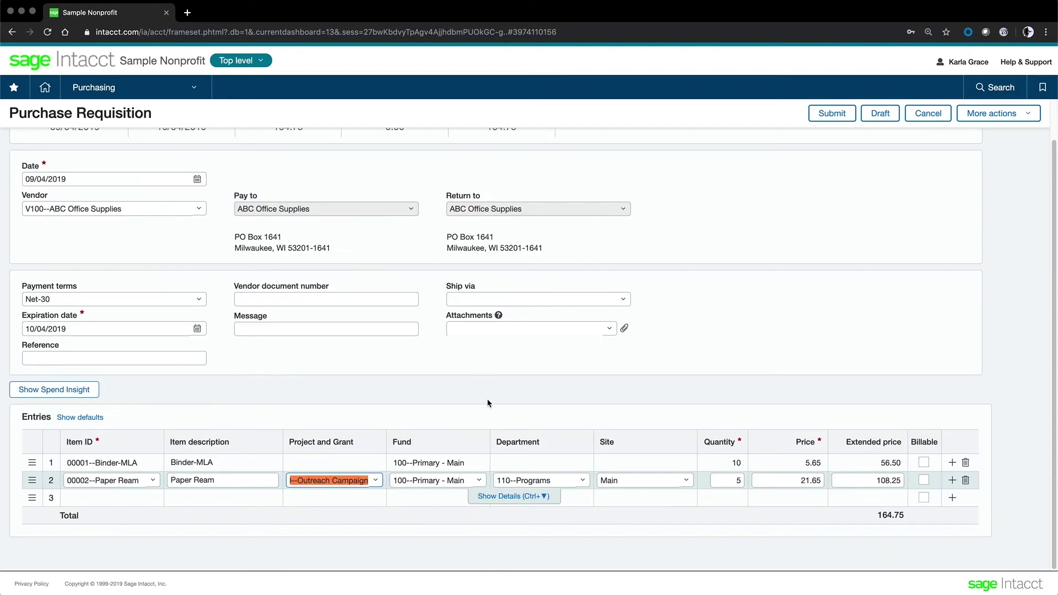
Assign the Binder-MLA entry to project 100--Healthy Tomorrows and site Madison with its details expanded.
click(520, 465)
click(517, 479)
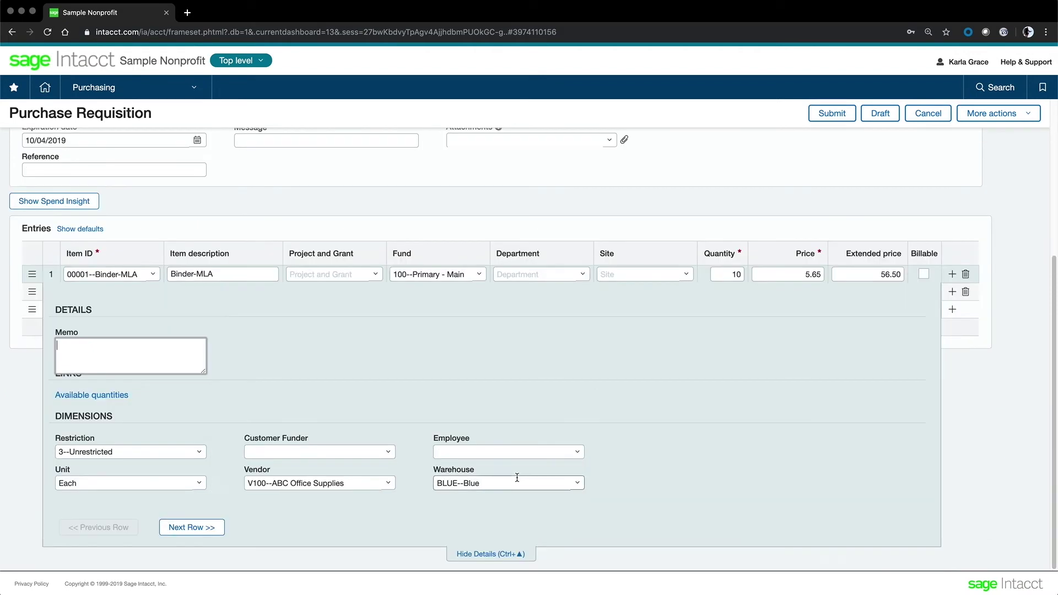
click(373, 276)
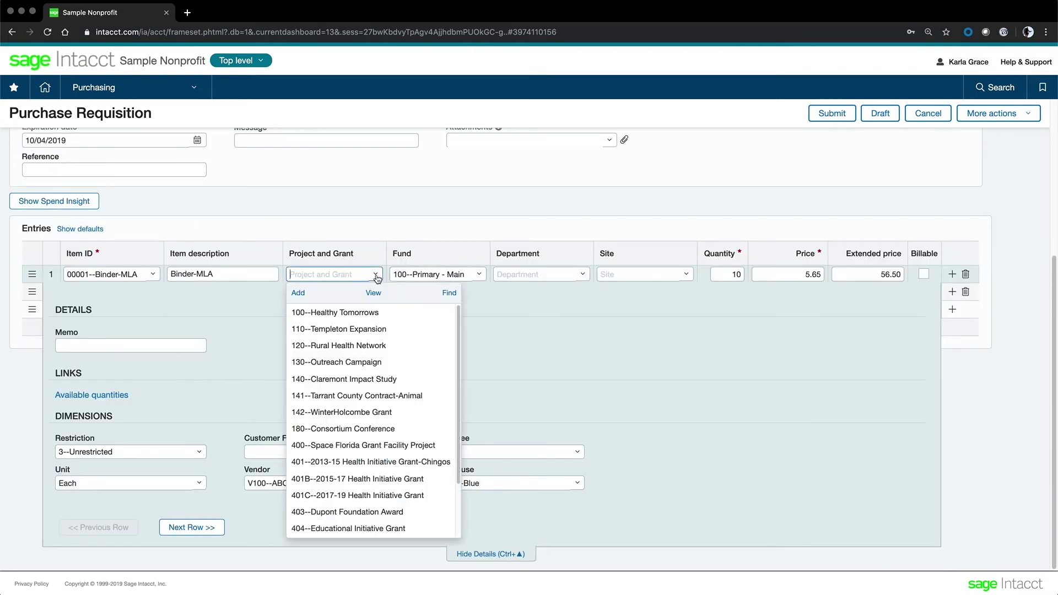
click(345, 313)
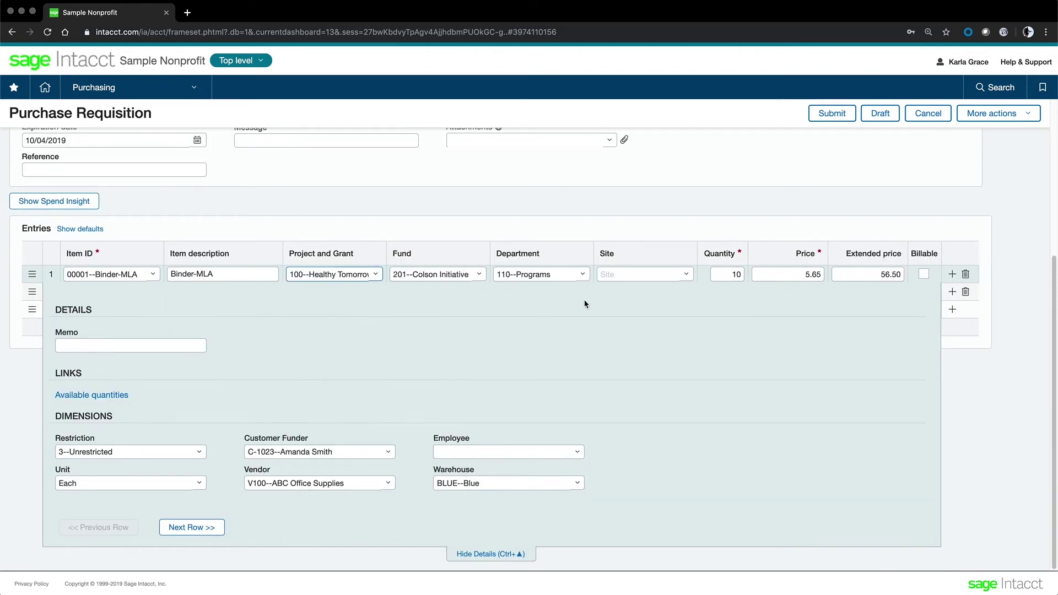
click(686, 275)
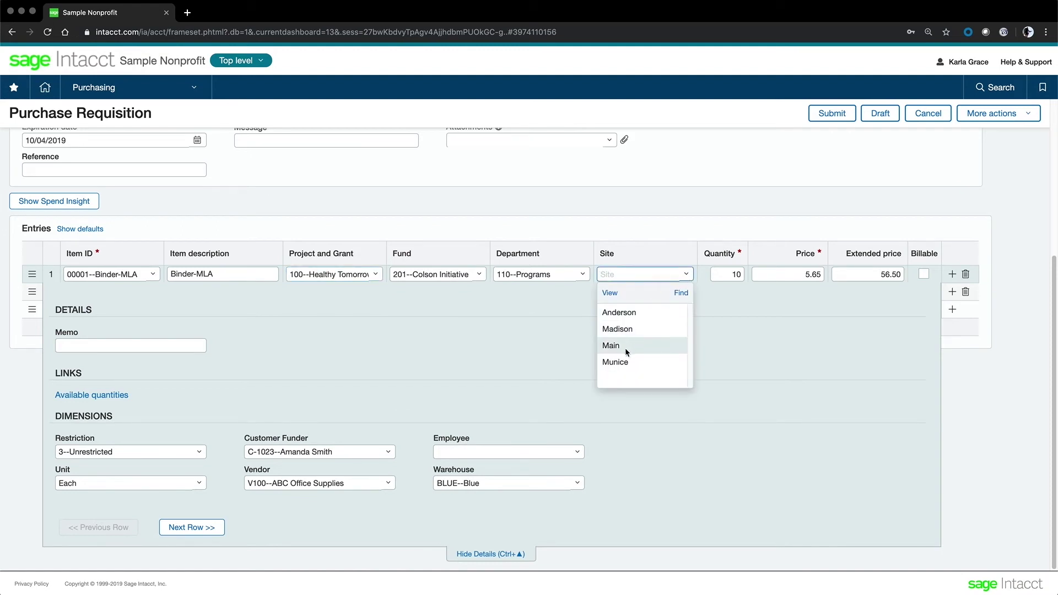
click(630, 330)
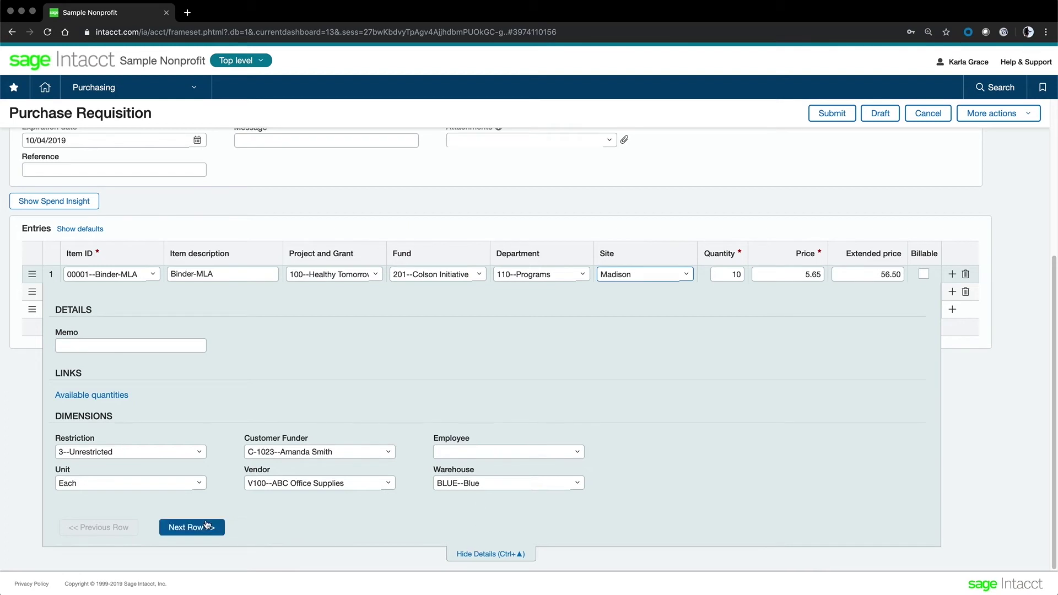
click(510, 553)
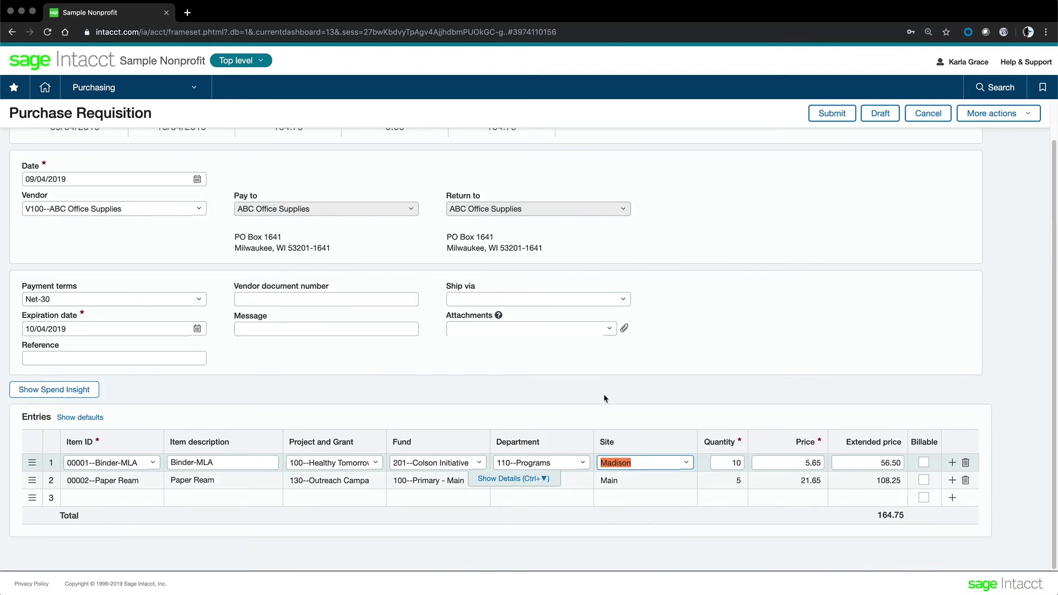
Submit the purchase requisition and open the list of purchase requisition transactions.
click(534, 328)
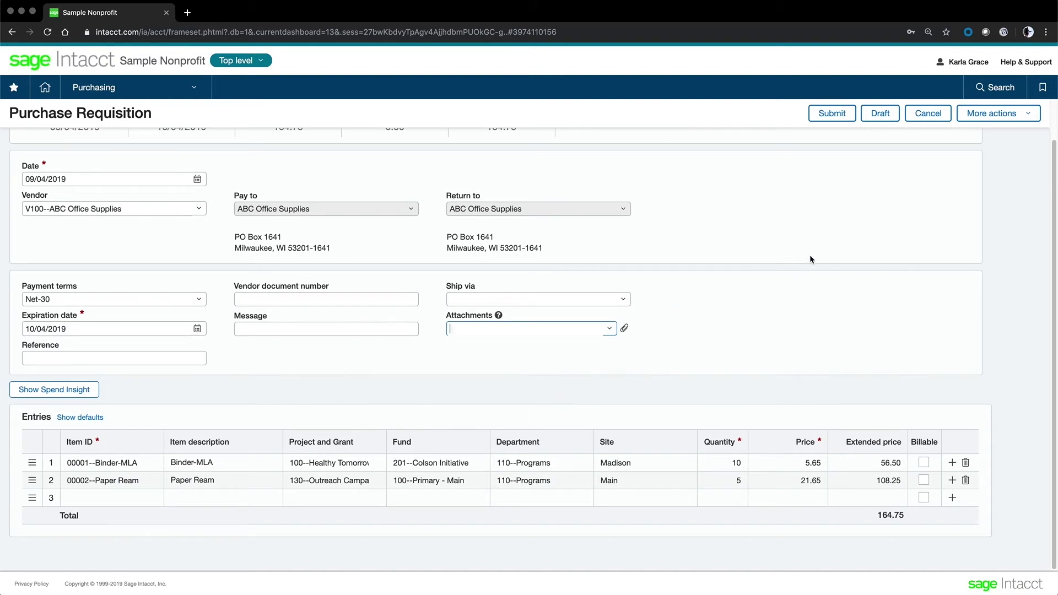
click(837, 115)
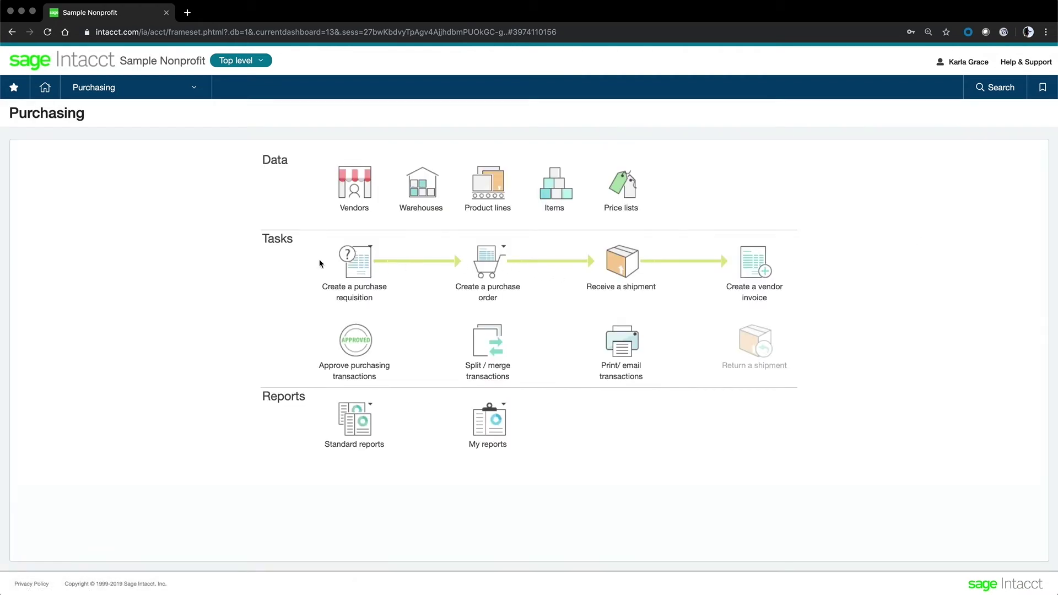
click(168, 93)
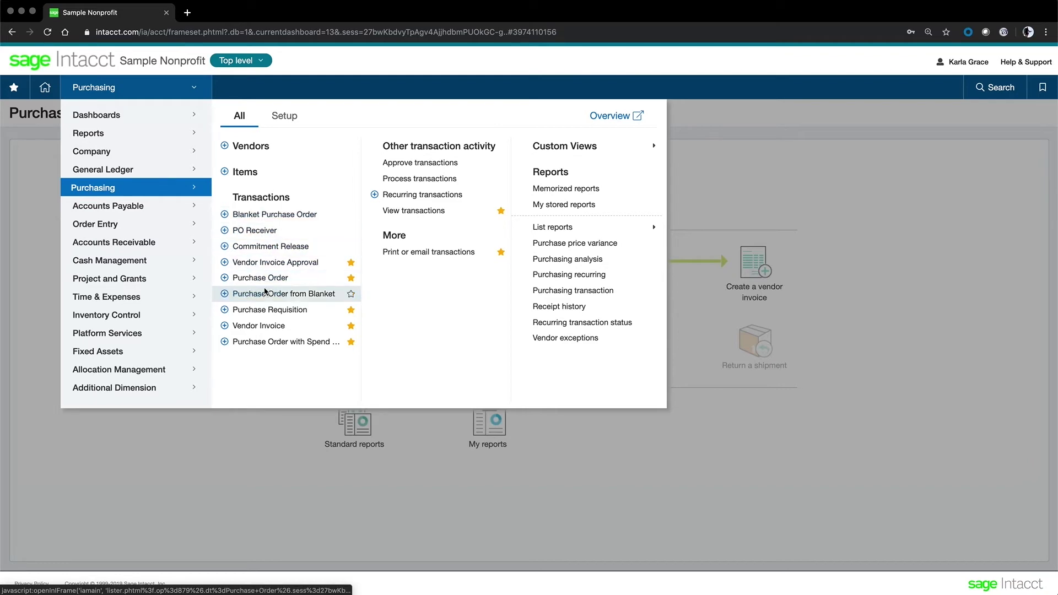
click(264, 312)
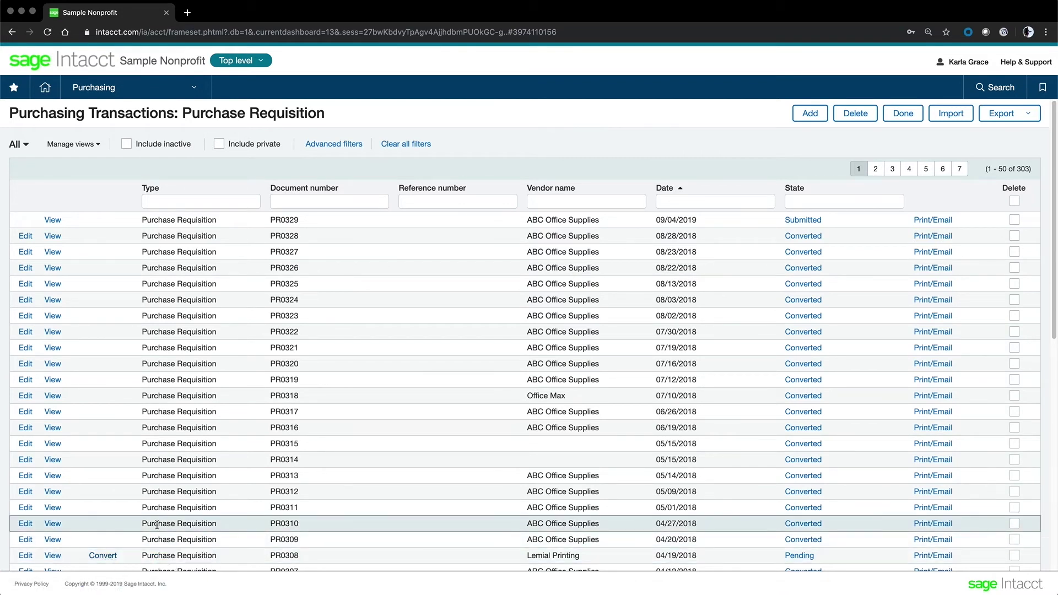
Convert the pending Lemial Printing requisition dated 04/19/2018 to a Purchase Order and post it.
scroll(149, 537, down, 5)
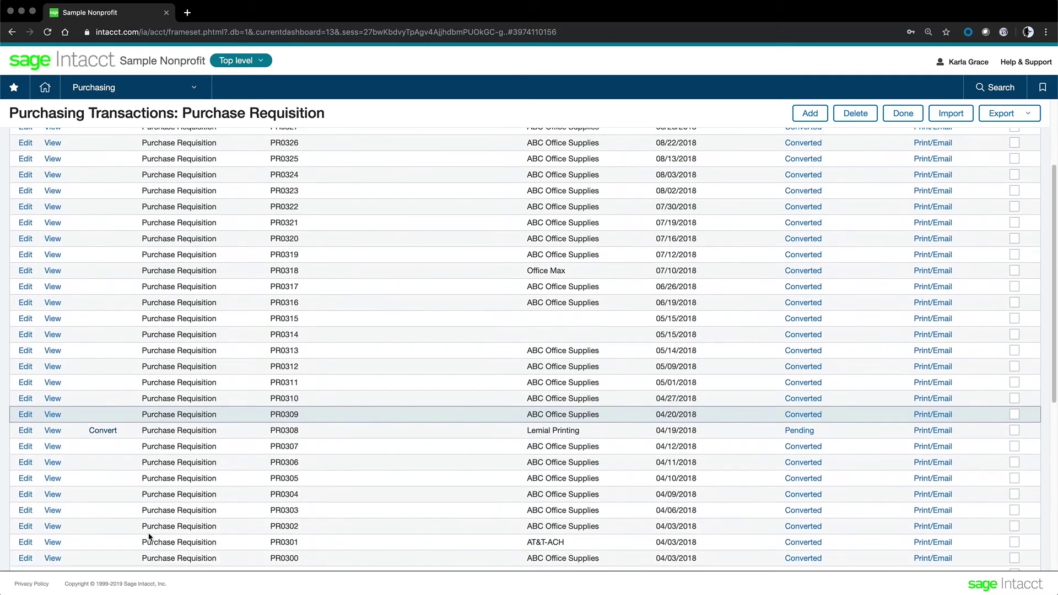
click(105, 431)
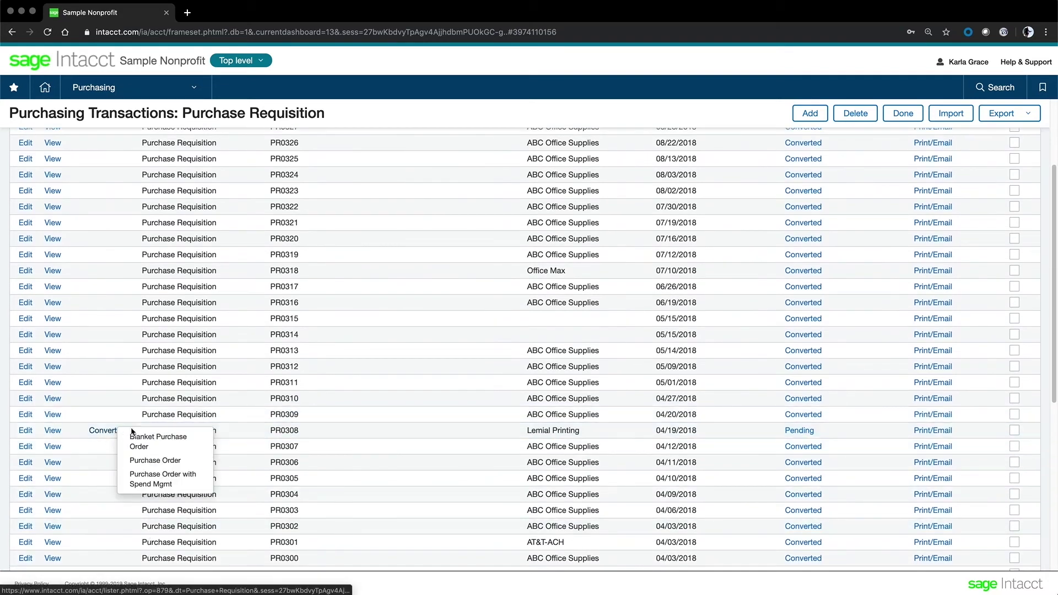
click(154, 465)
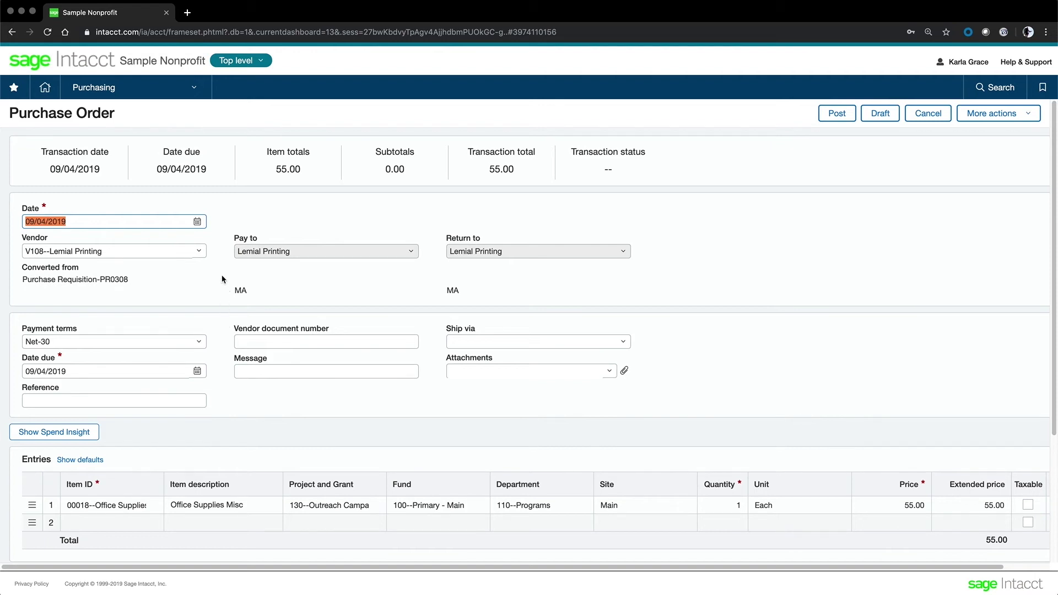
click(217, 333)
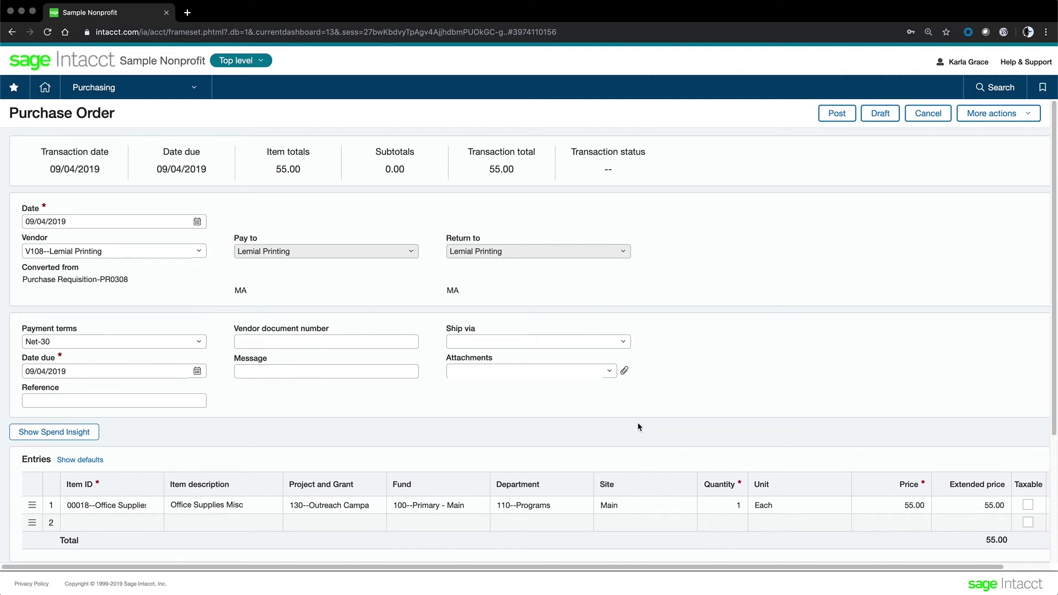
click(844, 115)
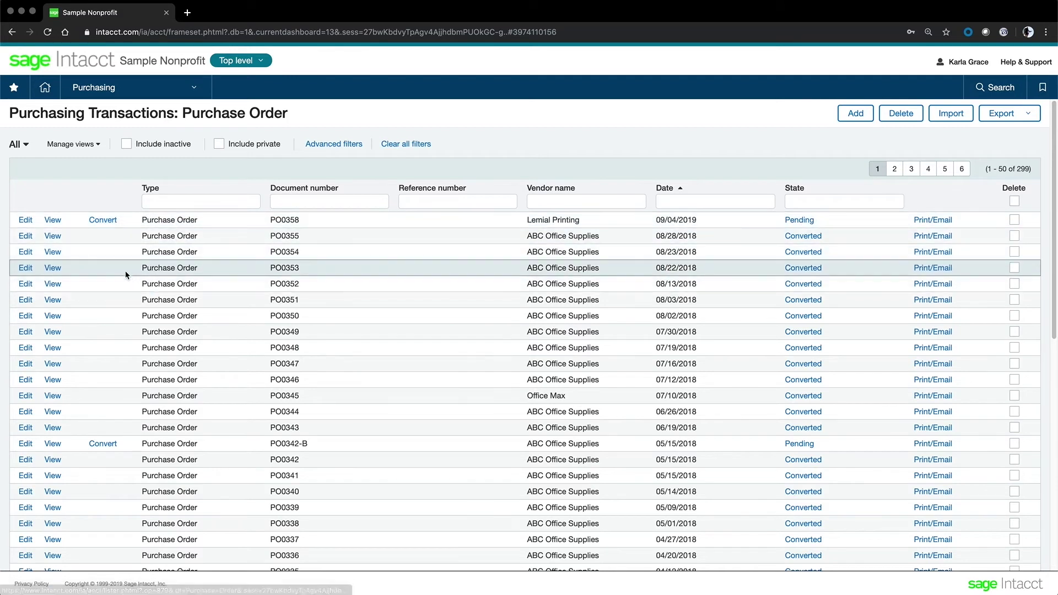
Convert the pending Lemial Printing purchase order dated 09/04/2019 to a Vendor Invoice, enter the vendor document number, and post it.
click(103, 220)
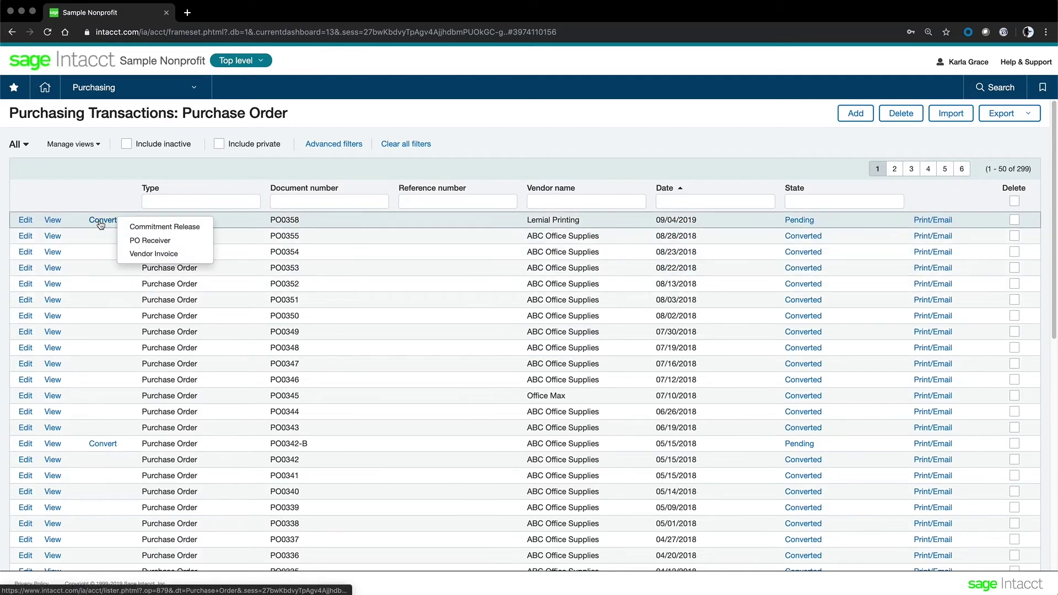
click(148, 256)
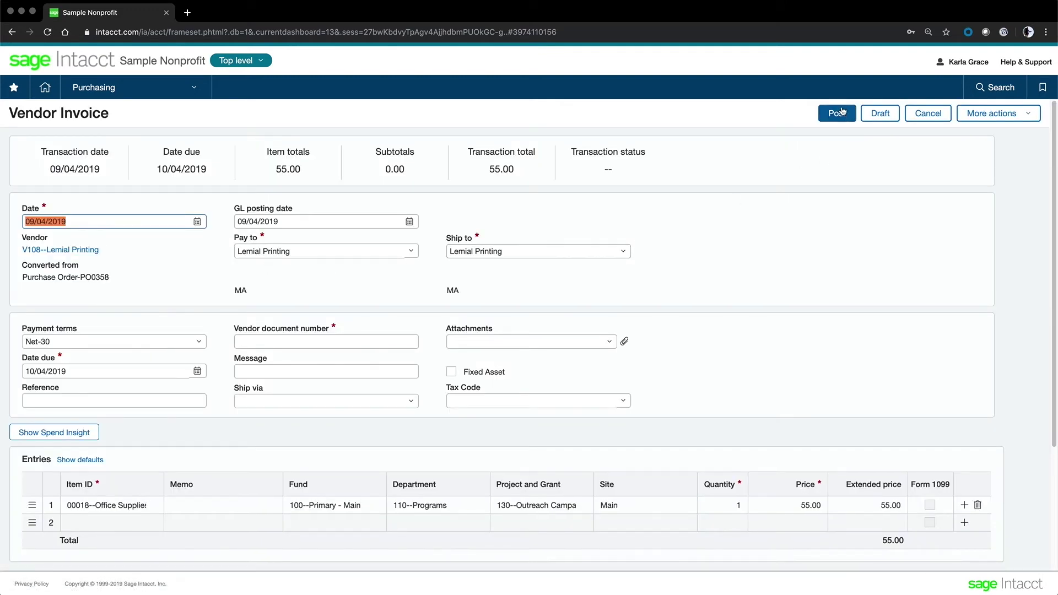
click(842, 116)
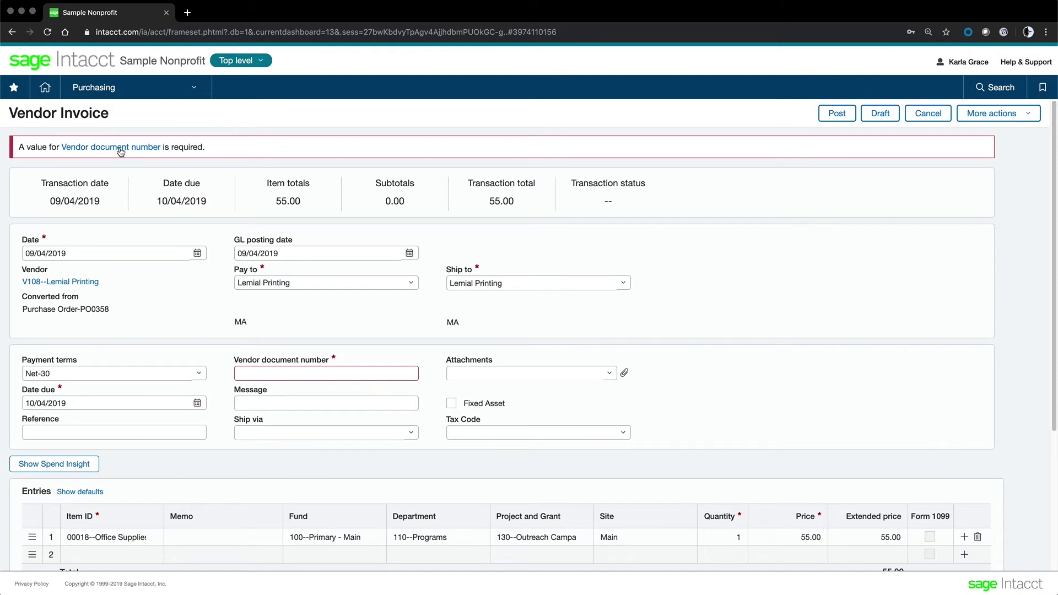
click(289, 373)
text(12345)
click(837, 113)
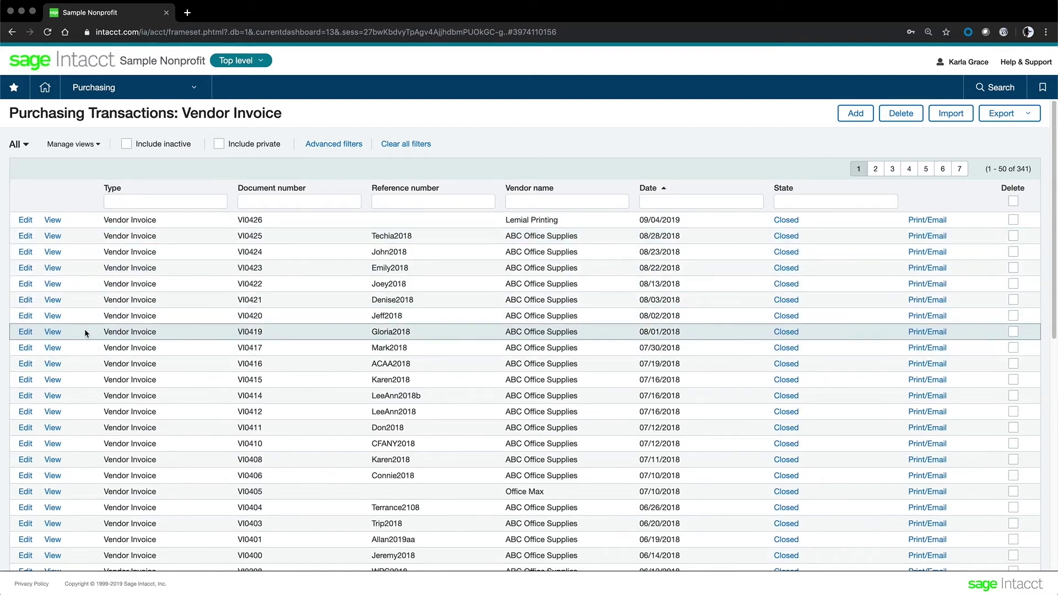
Open the ABC Office Supplies vendor invoice dated 08/01/2018 and review its history, payment details and vendor document number.
click(53, 333)
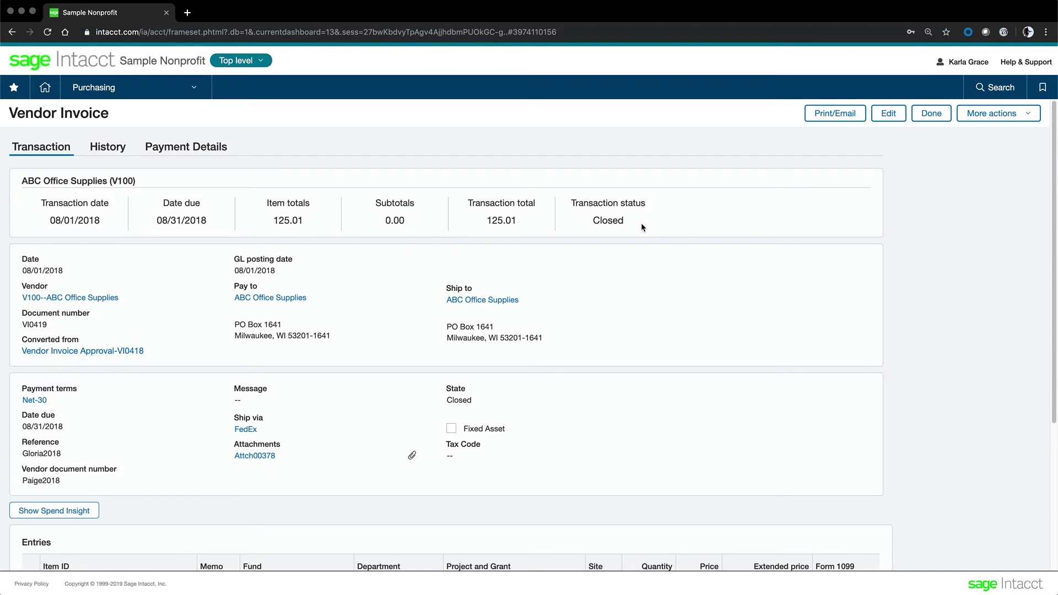
click(119, 152)
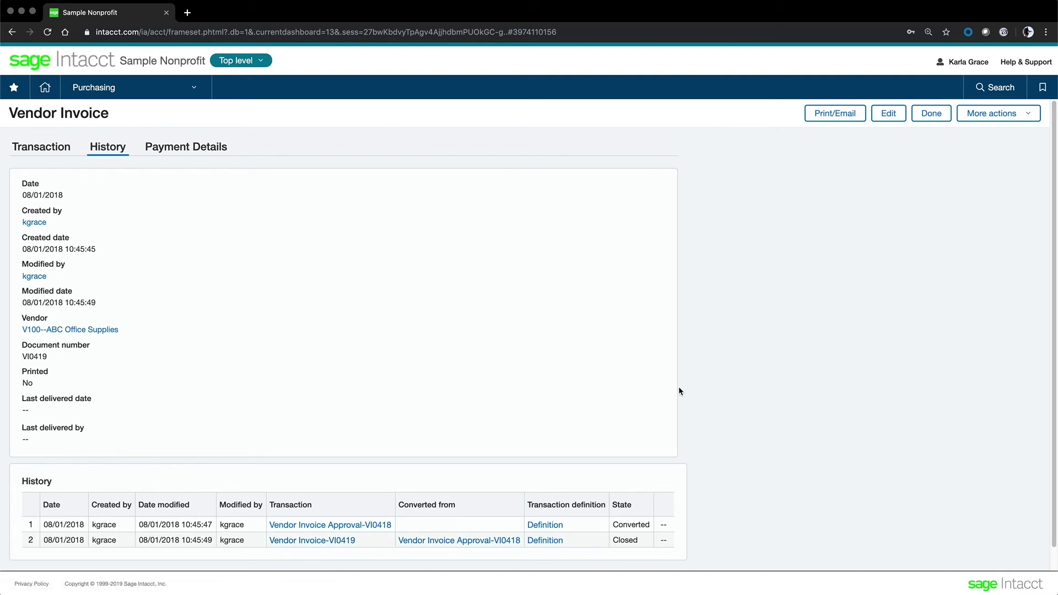
click(187, 147)
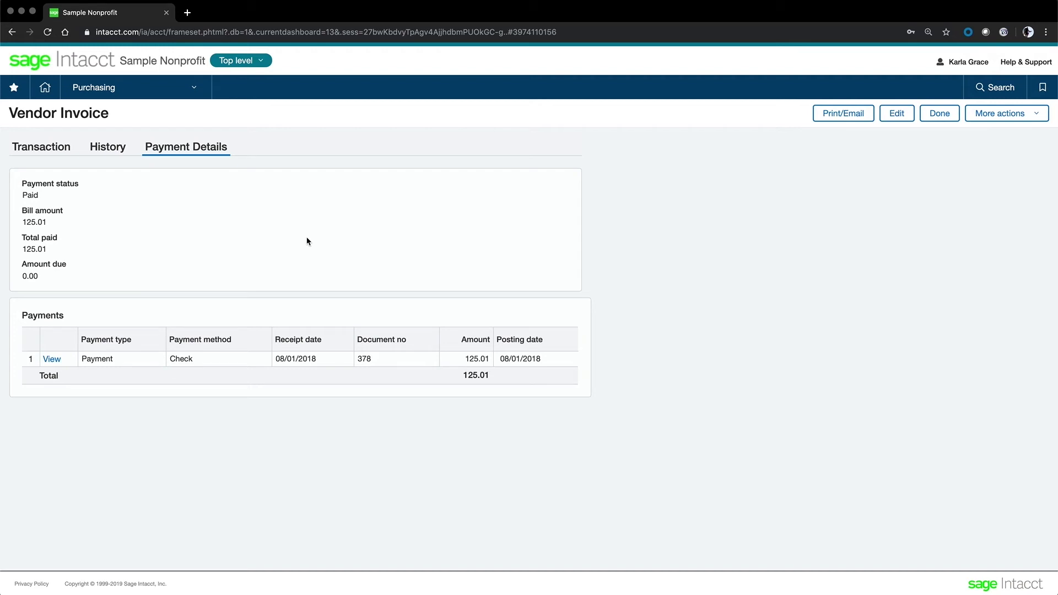
click(59, 148)
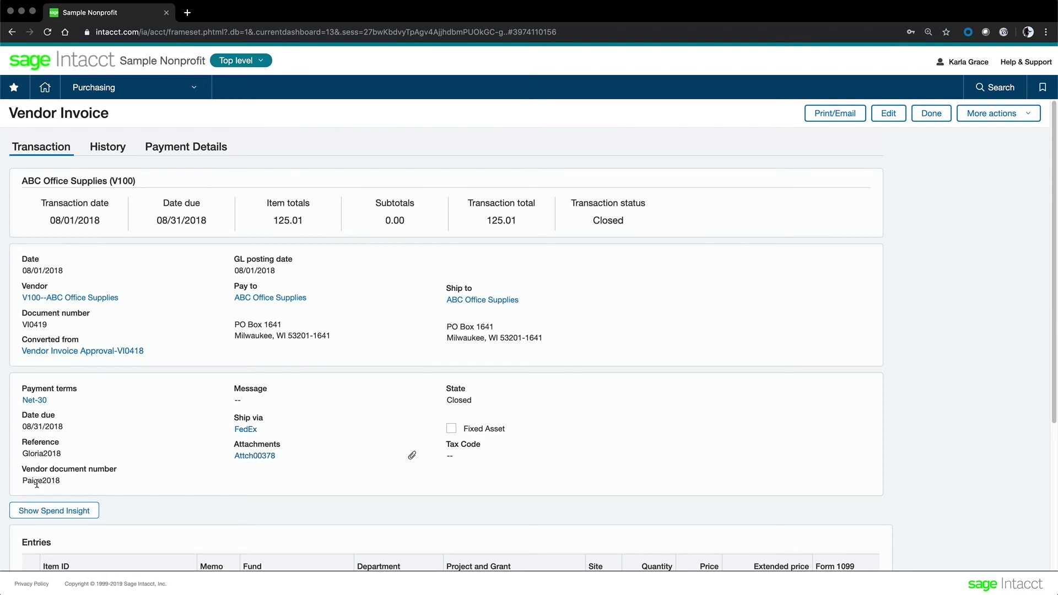
drag(23, 480, 60, 490)
click(173, 392)
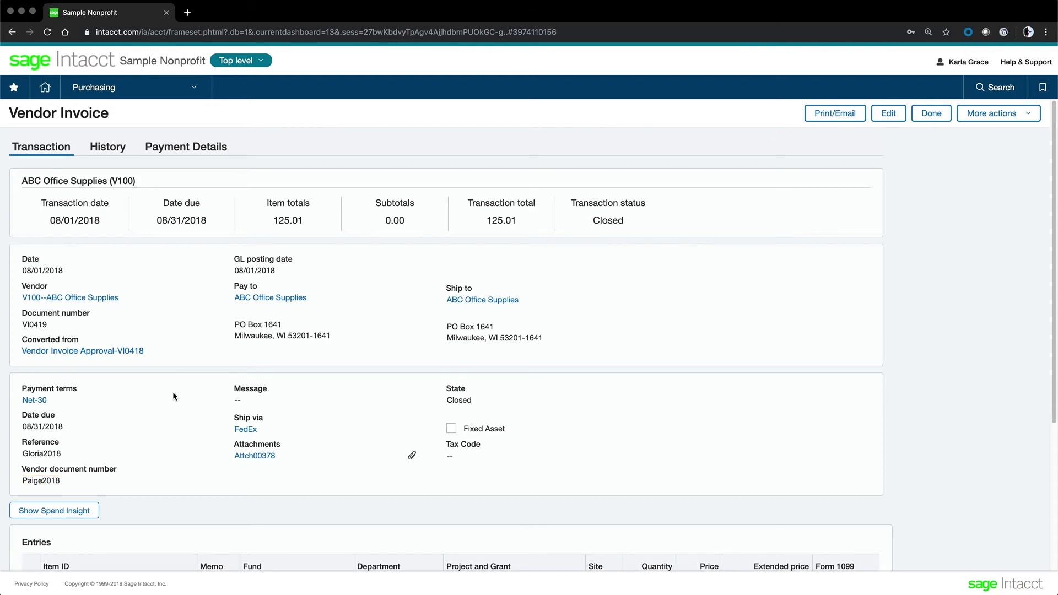
Open the CFO role-based dashboard and refresh it with the as-of date set to 12/31/2018.
click(133, 91)
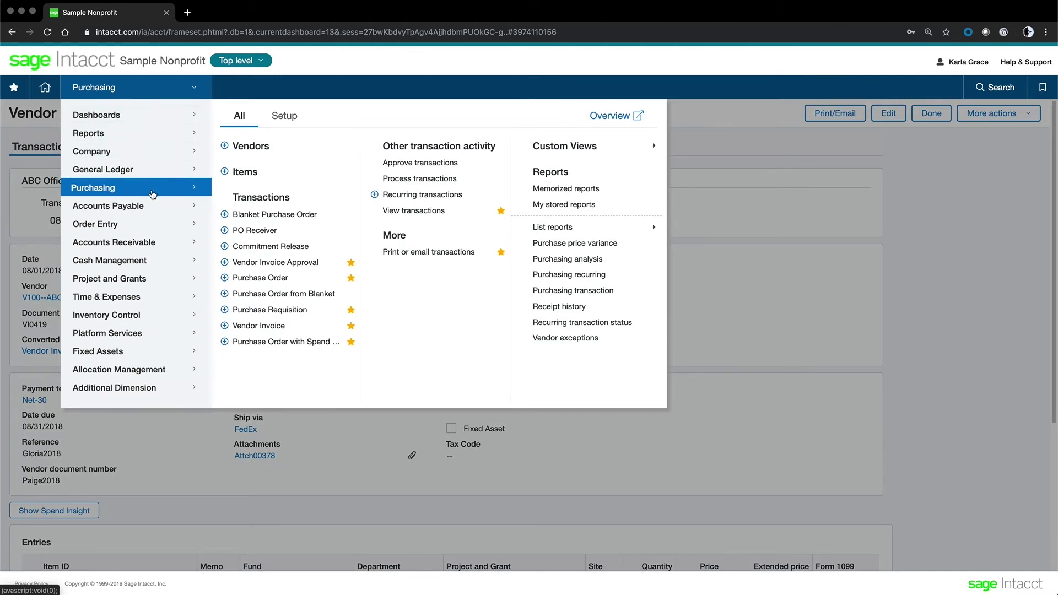
mouse_move(122, 116)
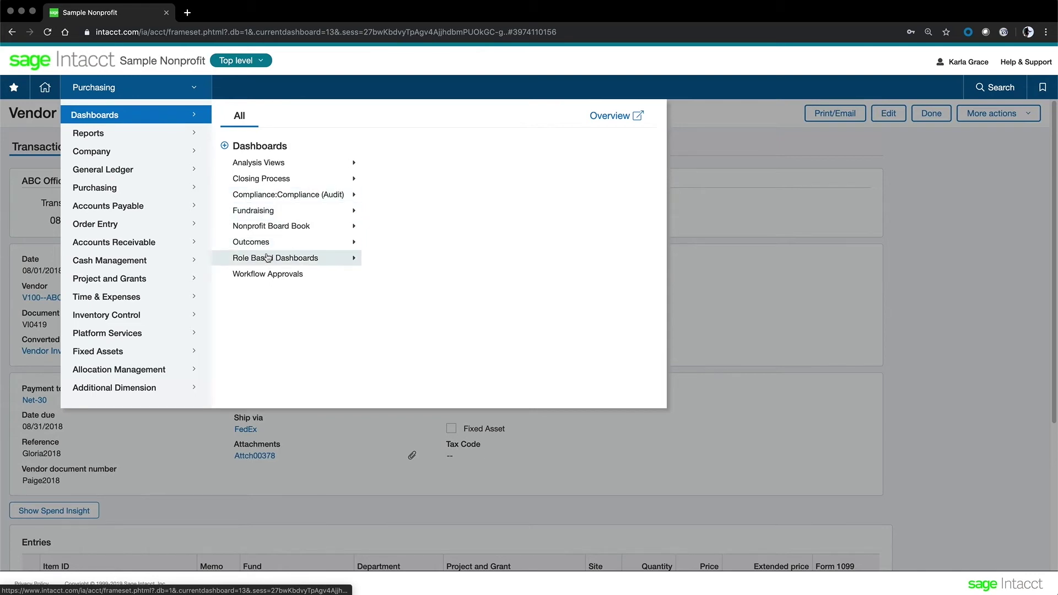
mouse_move(267, 258)
click(392, 205)
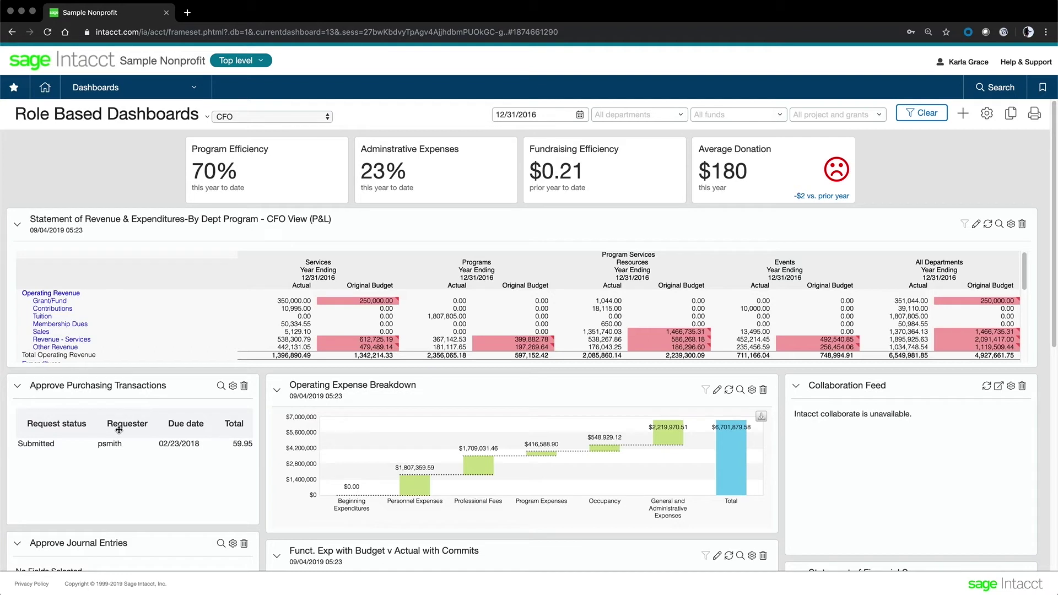
click(543, 114)
drag(533, 114, 540, 117)
text(8)
click(925, 113)
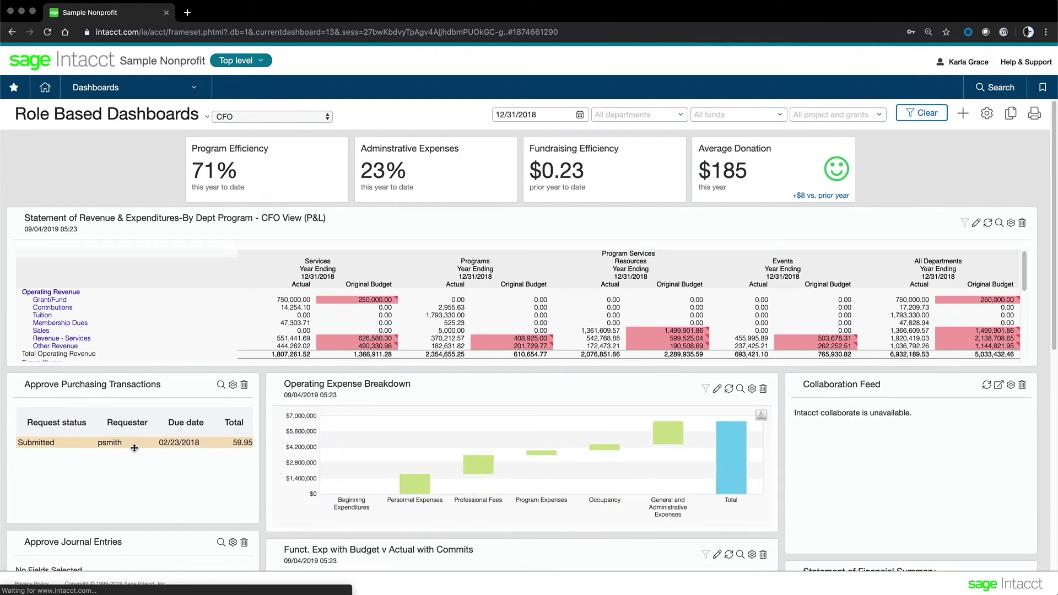
mouse_move(139, 149)
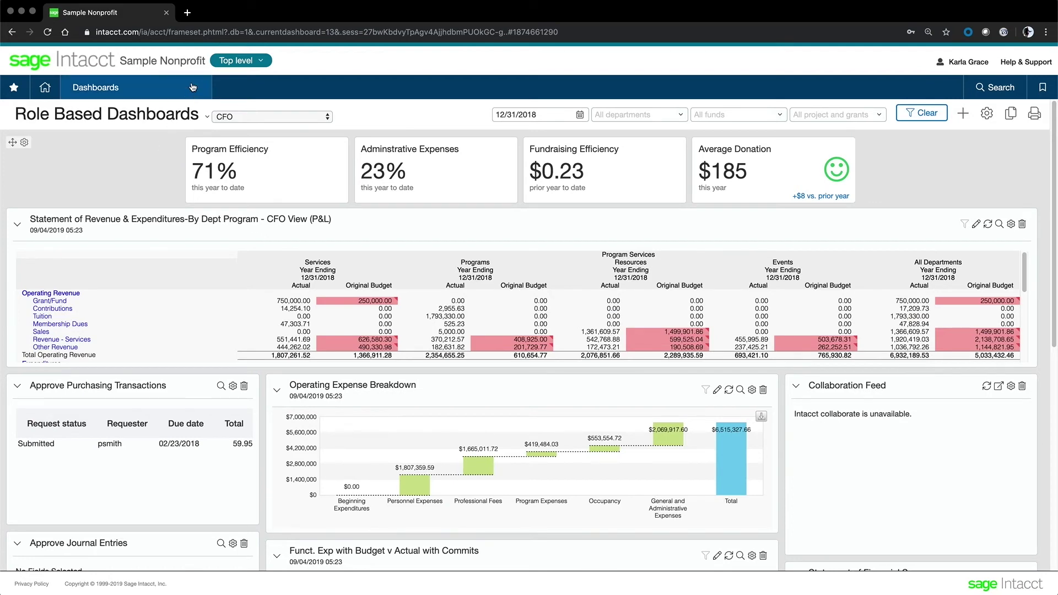
click(138, 87)
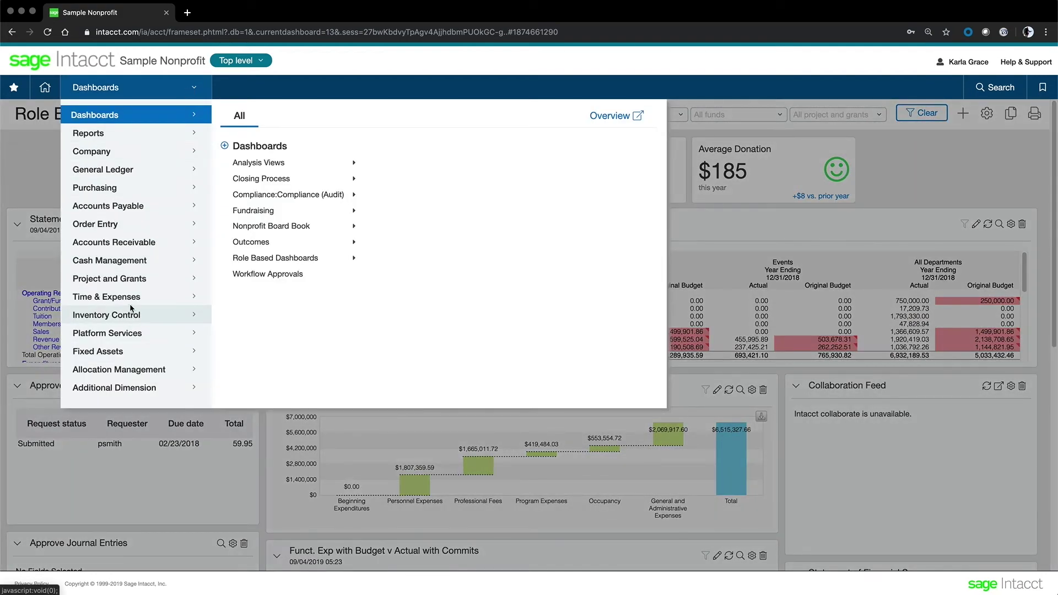
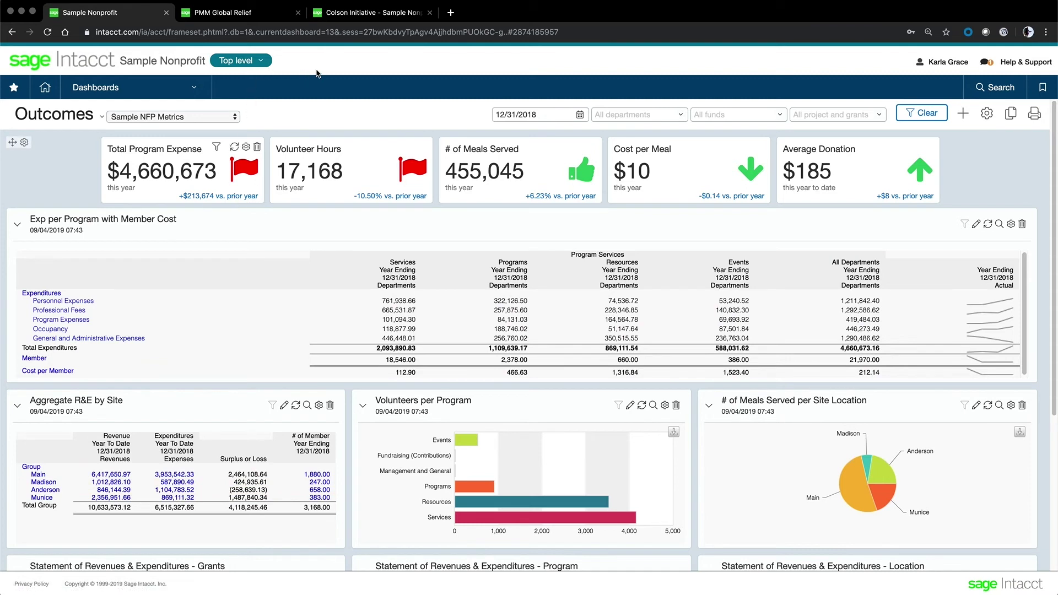
Switch from the top level to the 201--Colson Initiative entity and dismiss its company type banner.
click(262, 62)
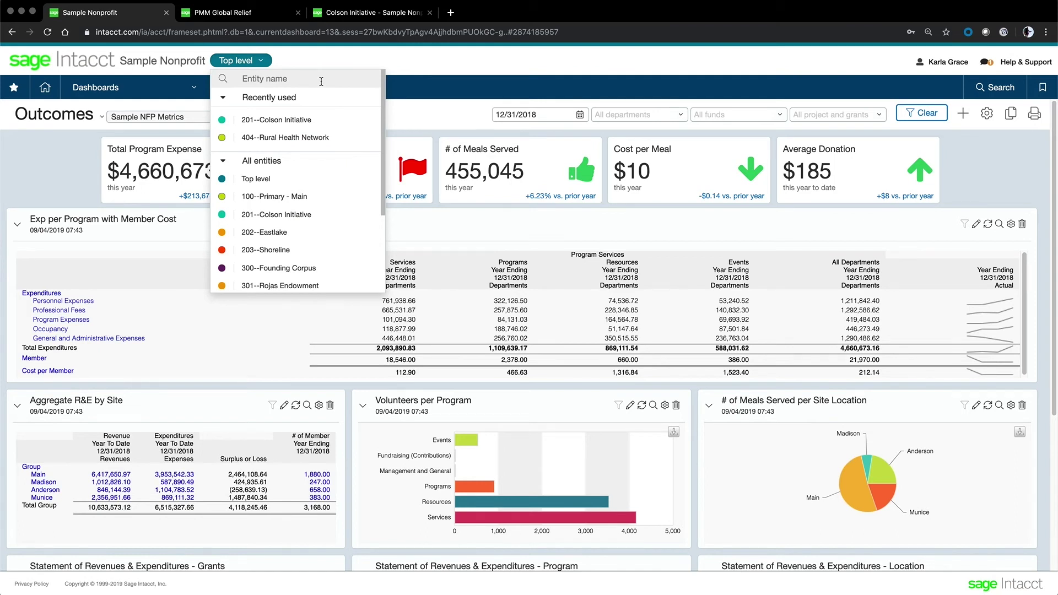
click(290, 220)
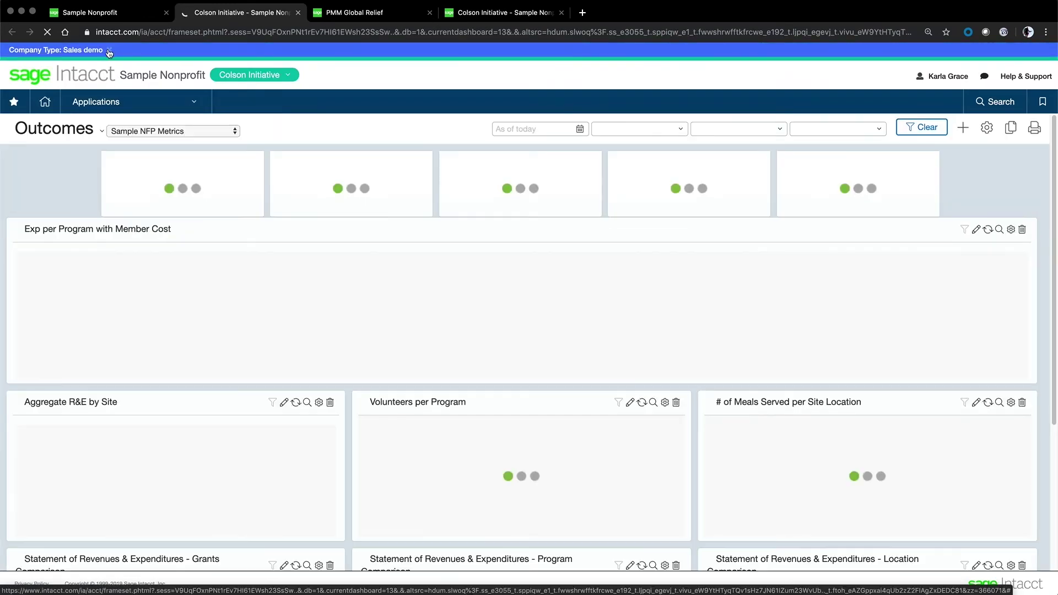
click(109, 49)
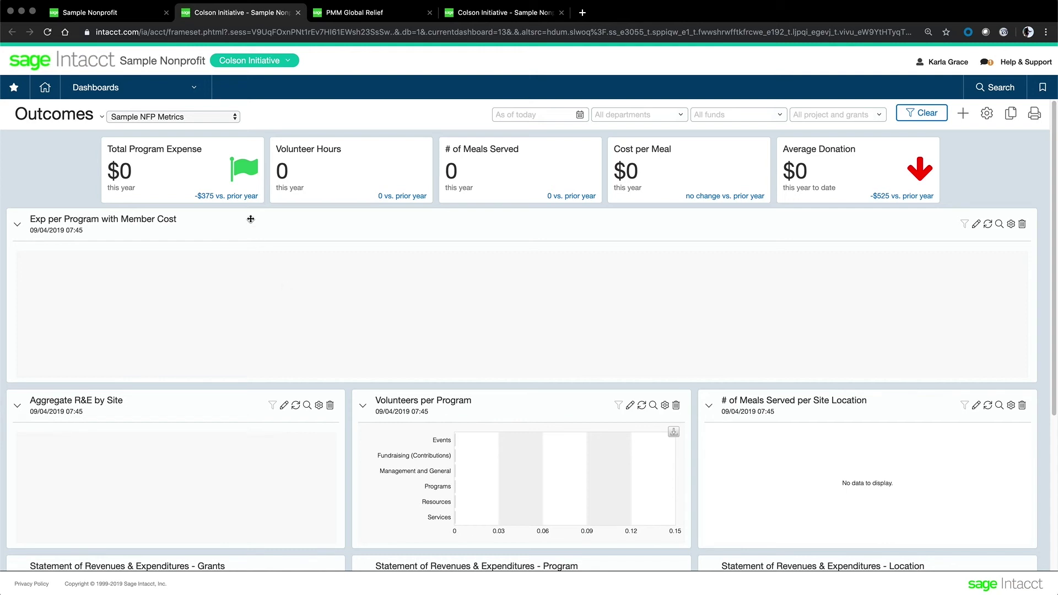
Open the CFO role-based dashboard for the Colson Initiative entity.
click(236, 117)
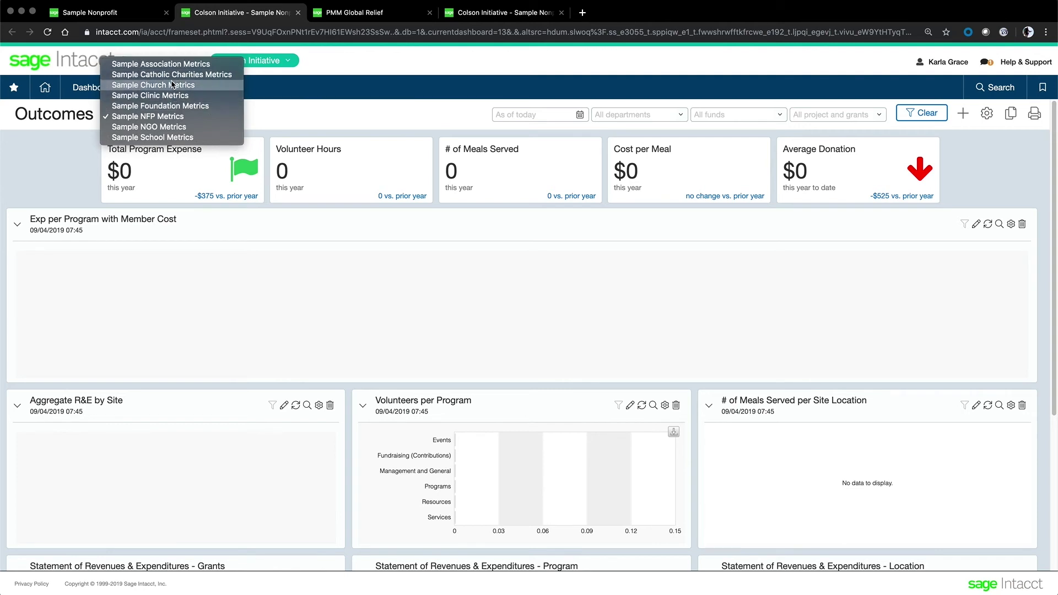
click(56, 120)
click(111, 88)
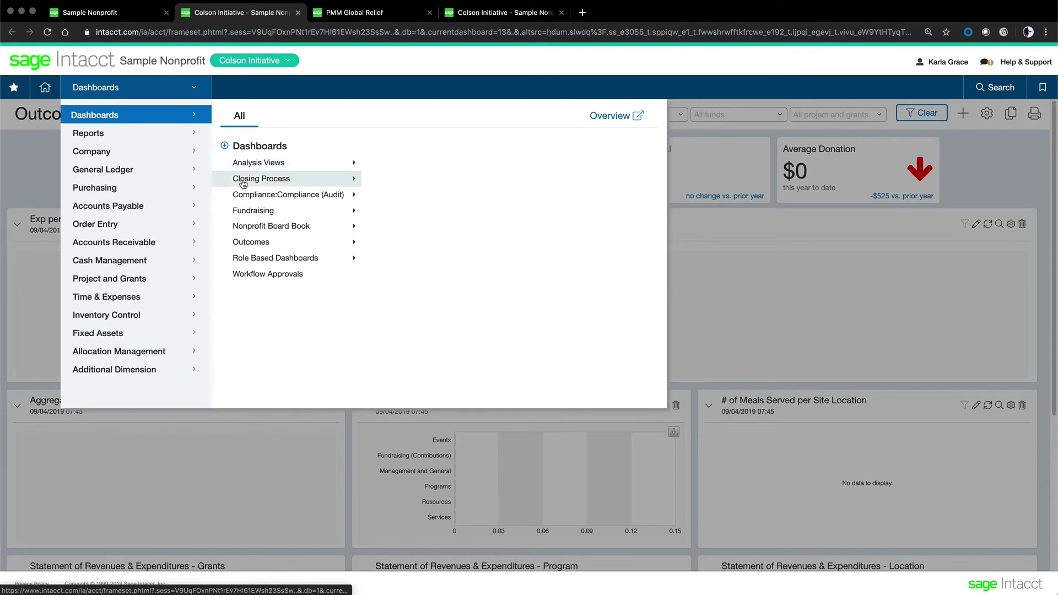
mouse_move(267, 259)
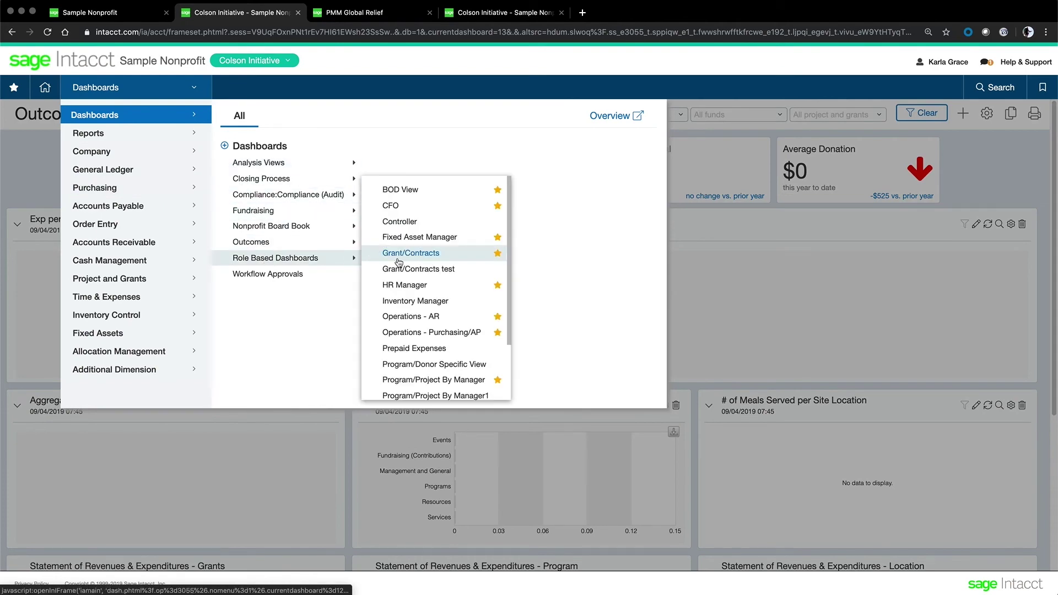
click(399, 207)
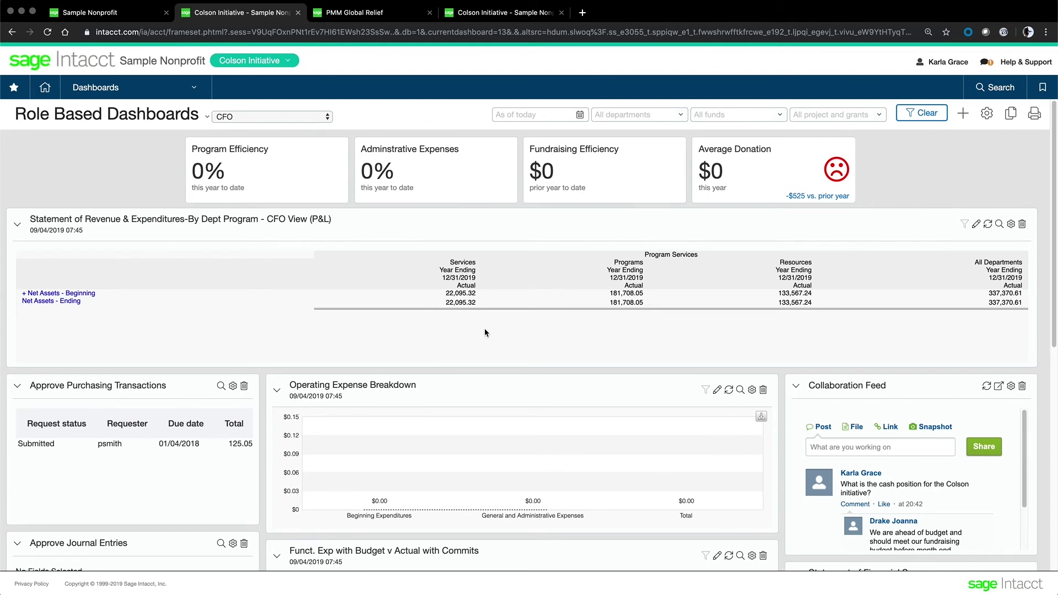
Look over the entity list in Colson Initiative, and return to the top-level Sample Nonprofit session.
click(288, 62)
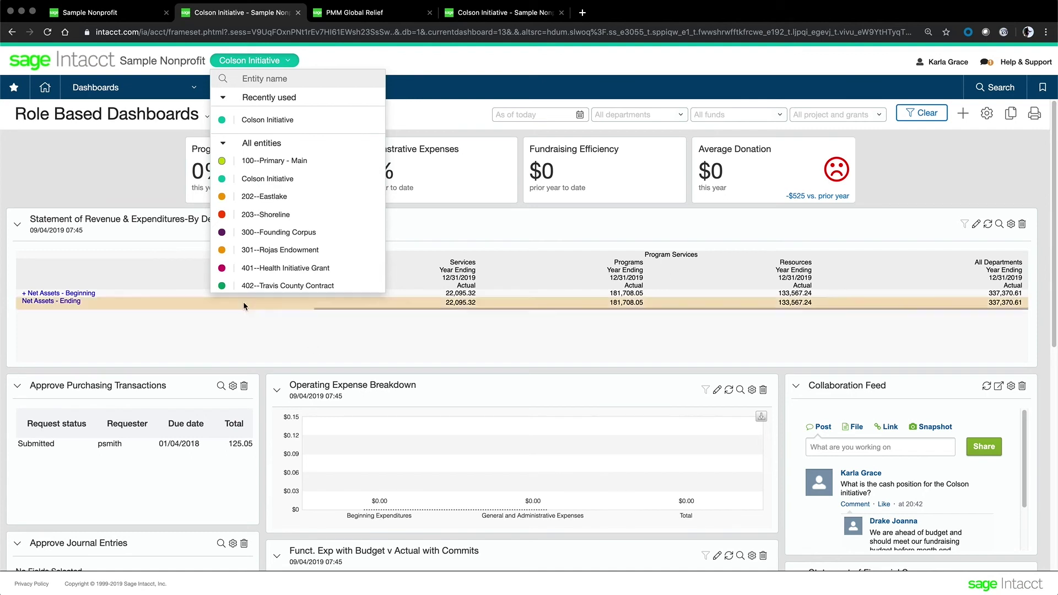
click(33, 141)
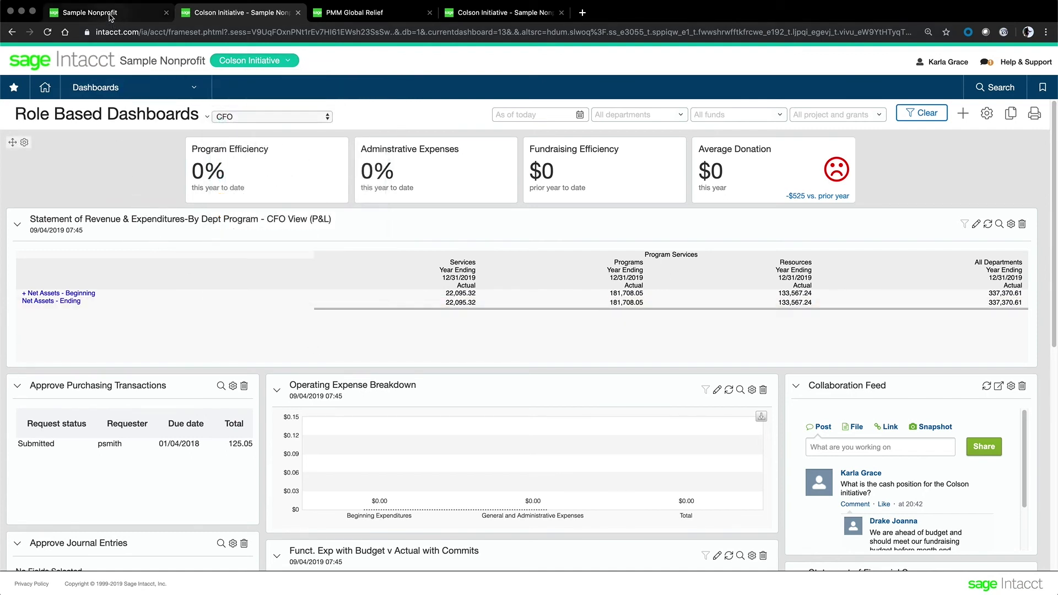
click(229, 18)
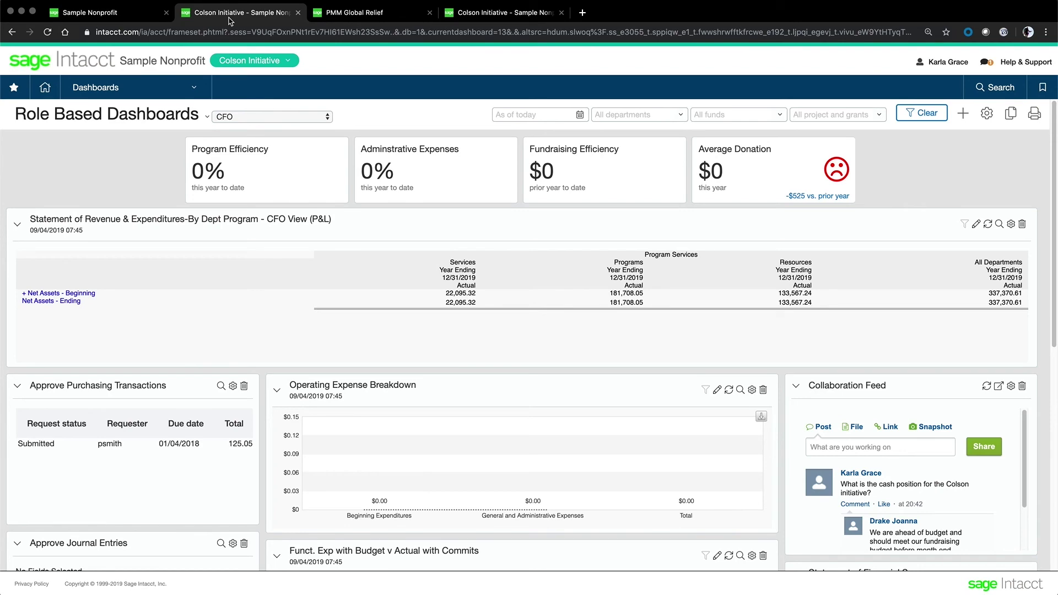
click(99, 13)
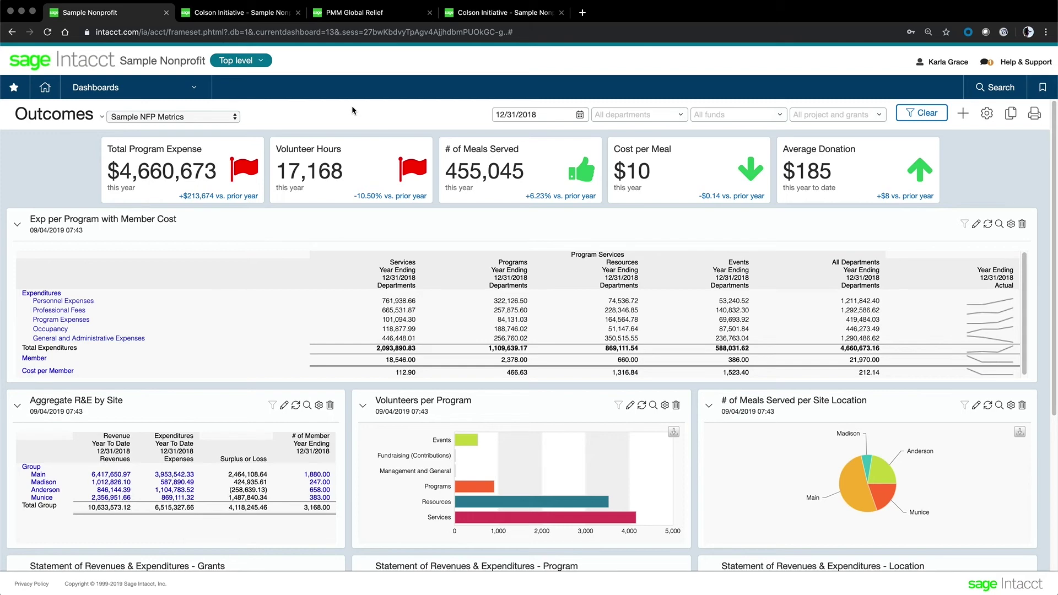
Look over the General Ledger setup options and its accounts, journal entries, books and reports, leaving the Outcomes dashboard open.
click(193, 90)
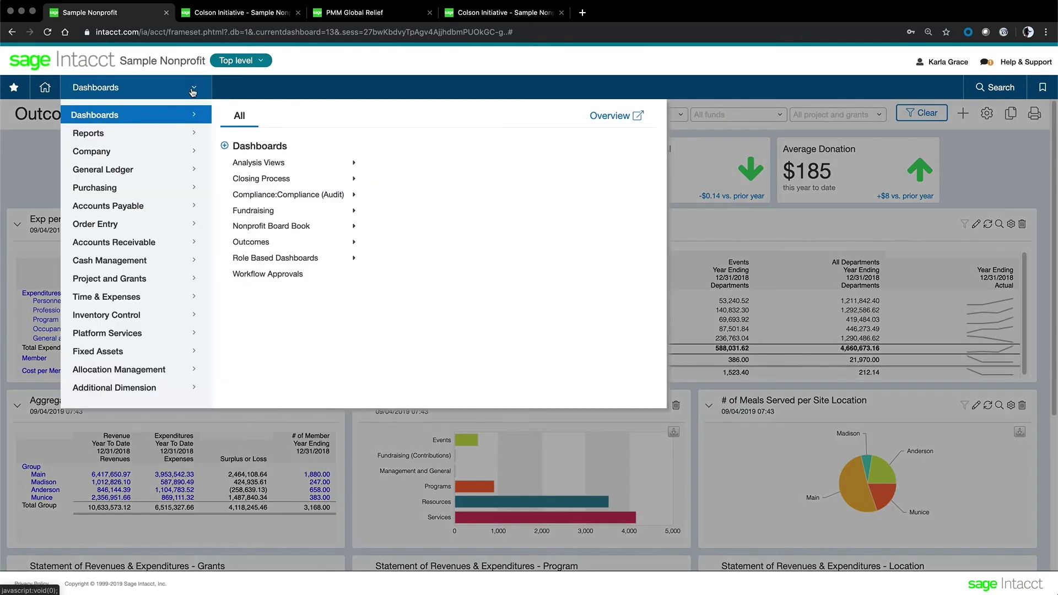
click(125, 173)
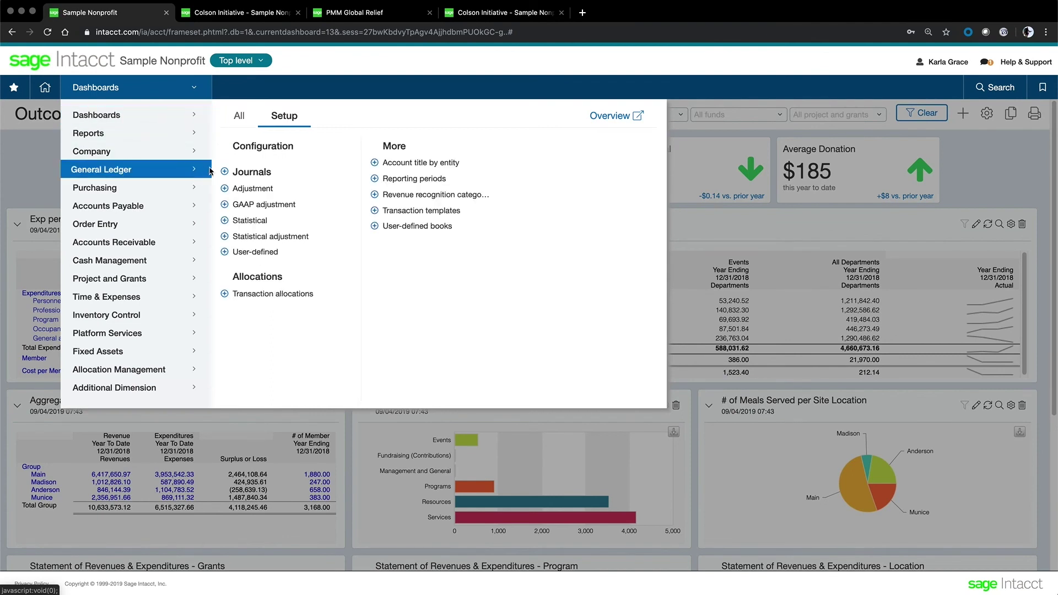
click(240, 122)
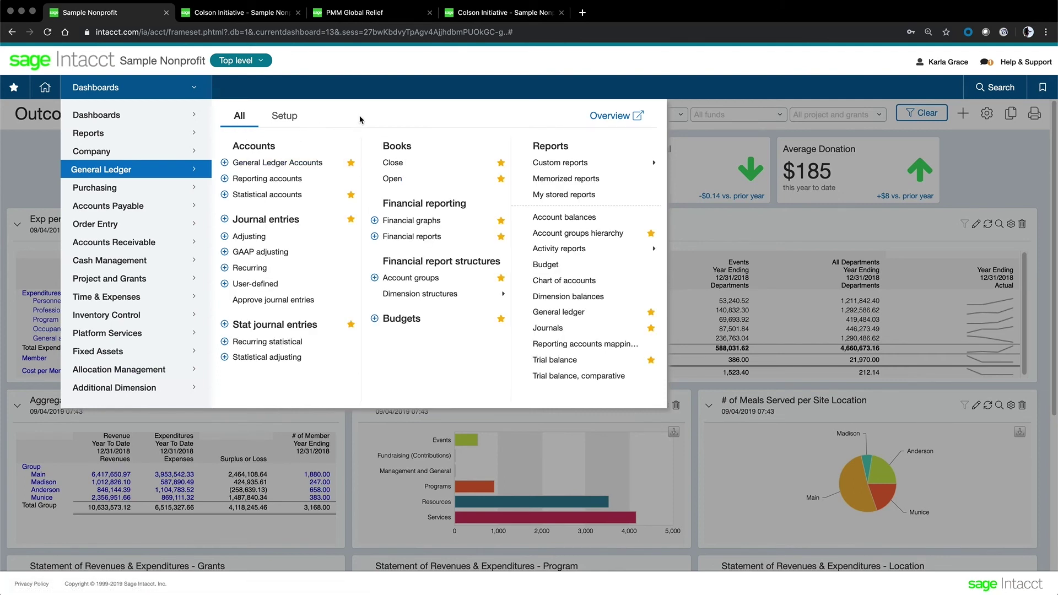
click(172, 91)
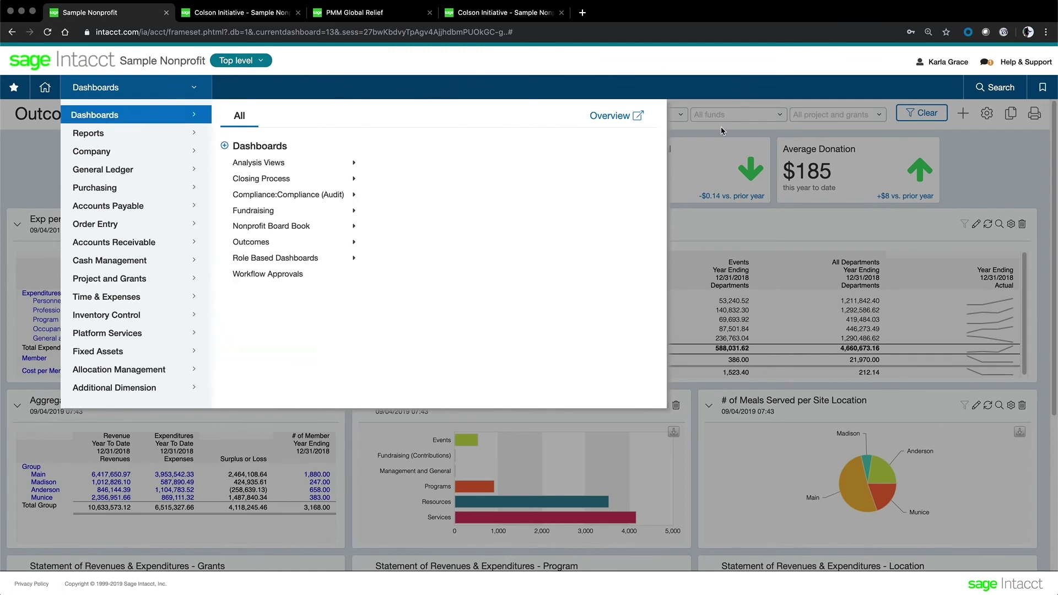
click(671, 140)
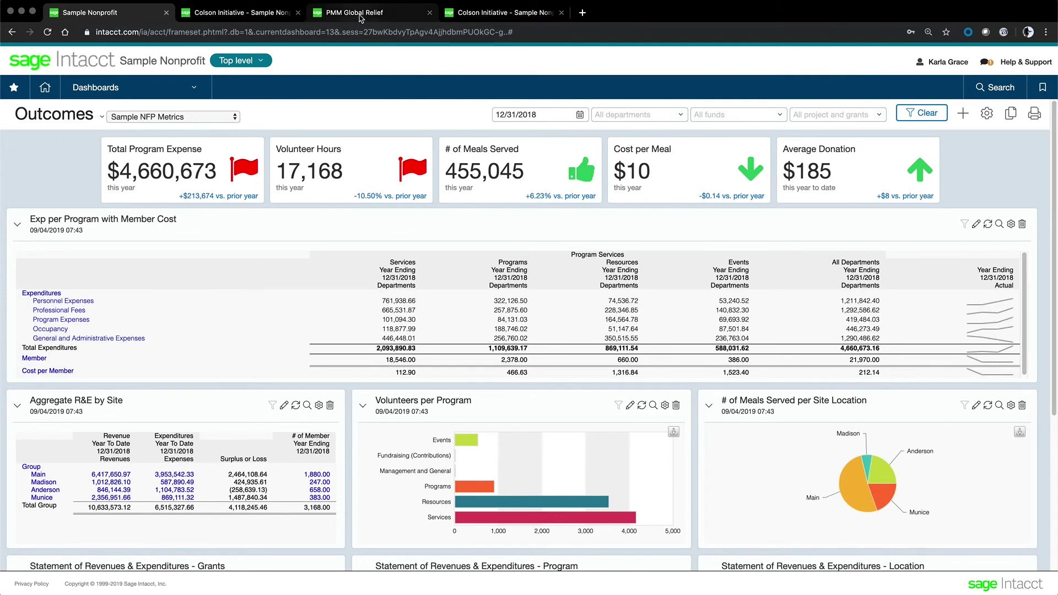
Switch to the PMM Global Relief company and open the page for running a global consolidation.
click(360, 18)
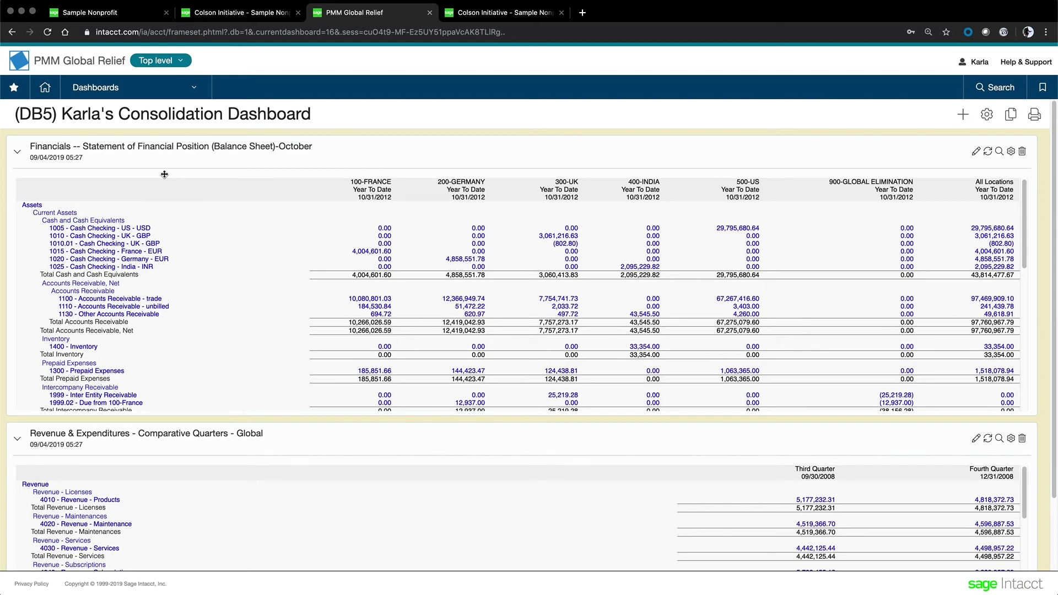
click(198, 89)
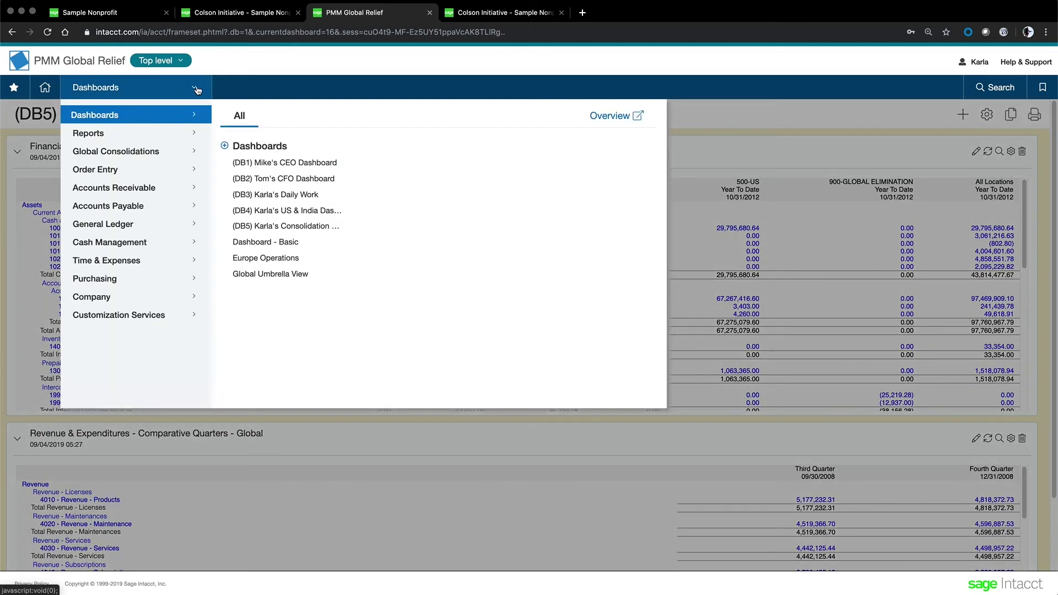
mouse_move(144, 156)
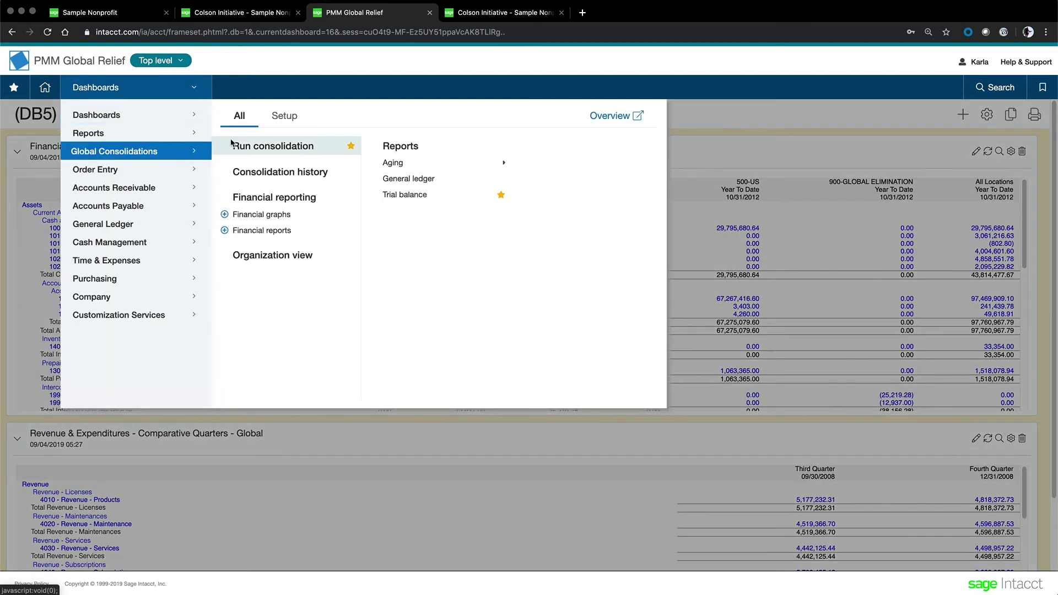
click(275, 150)
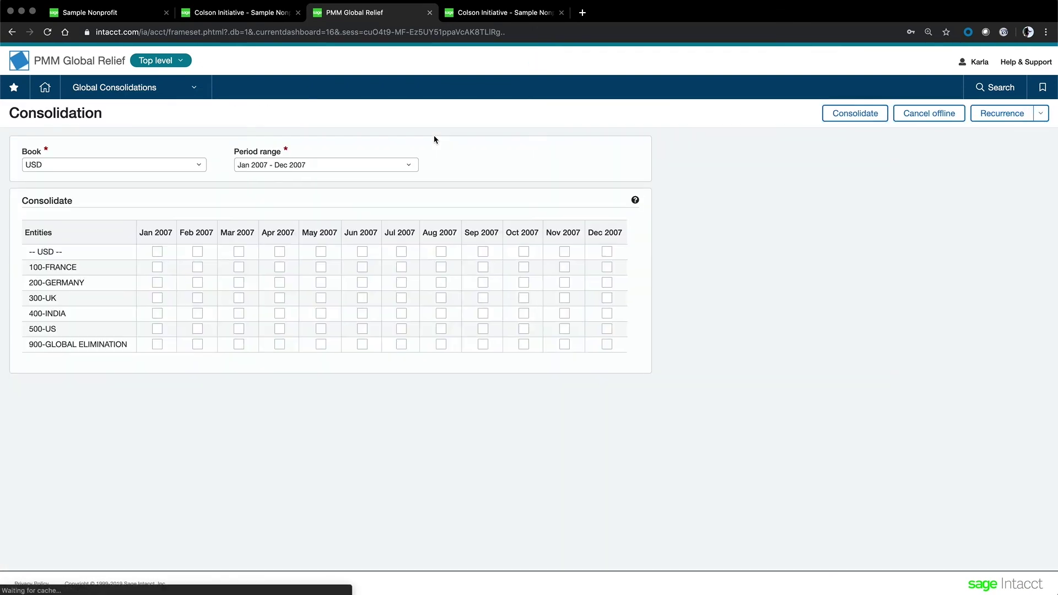
Consolidate the USD book for Feb 2019 across all entities immediately, using the proposed exchange rates.
click(242, 252)
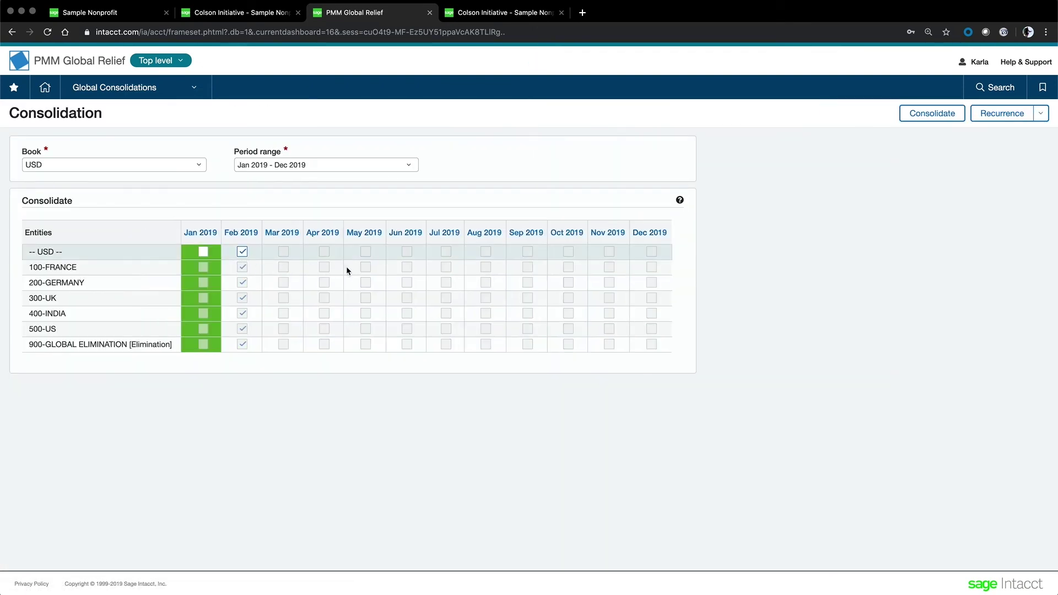
click(936, 113)
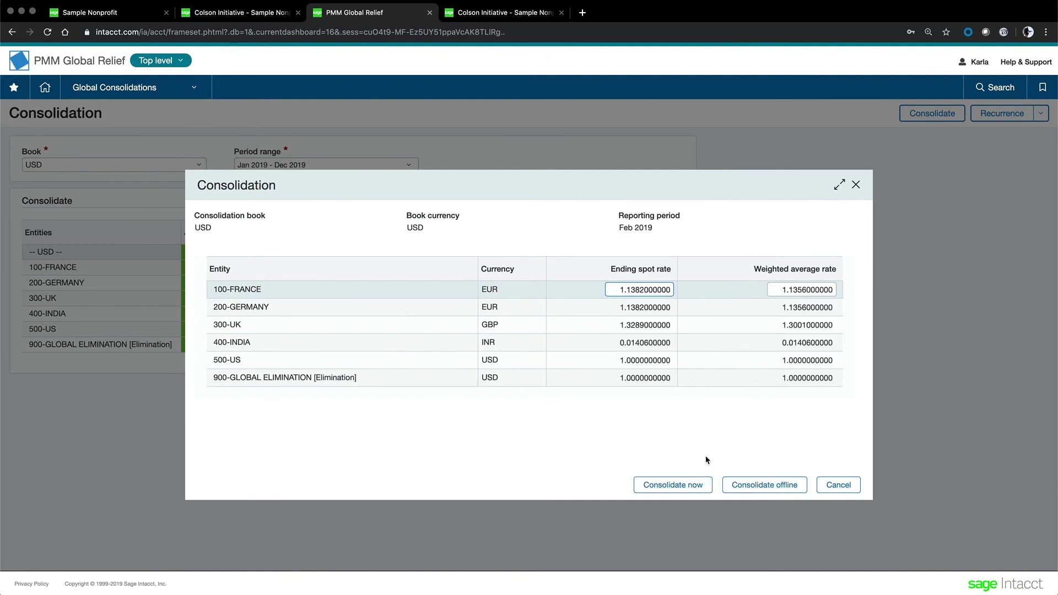
click(694, 485)
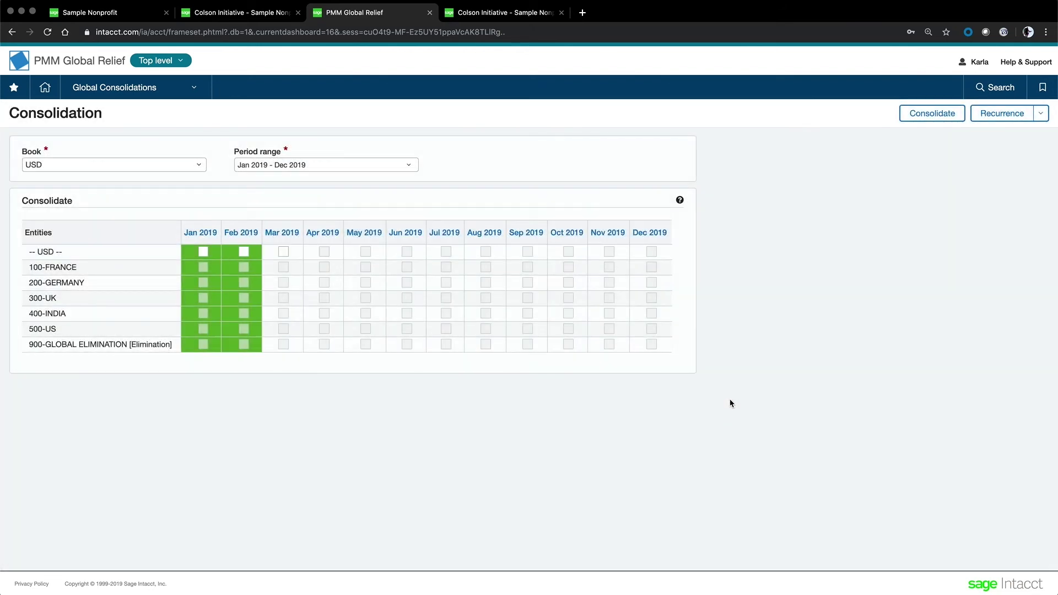
Switch to the Sample Nonprofit session and check the entity restrictions of the user listed directly below guest, leaving the record unchanged.
click(93, 13)
click(117, 89)
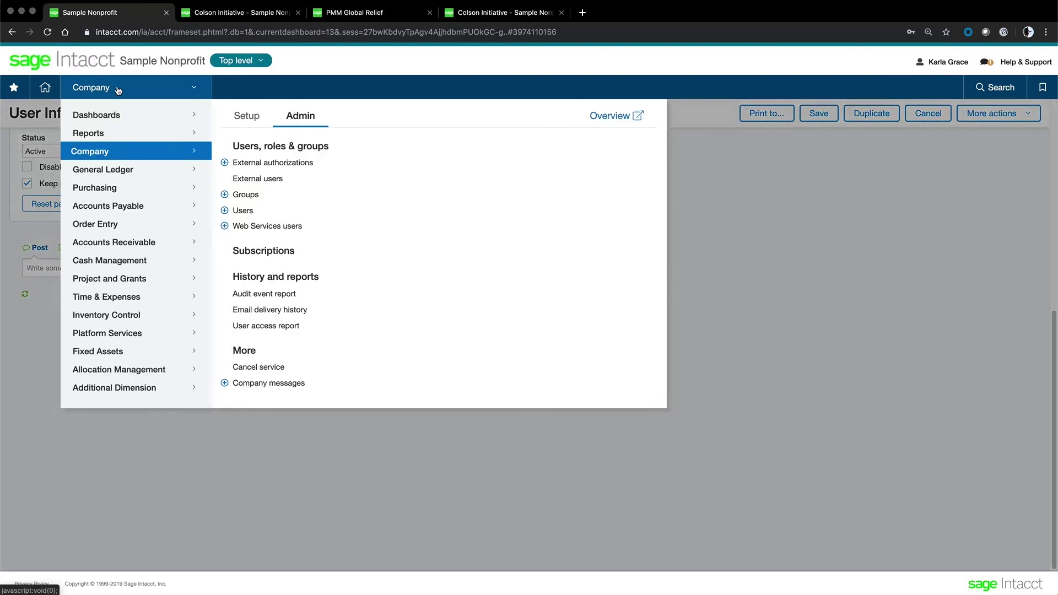
click(241, 210)
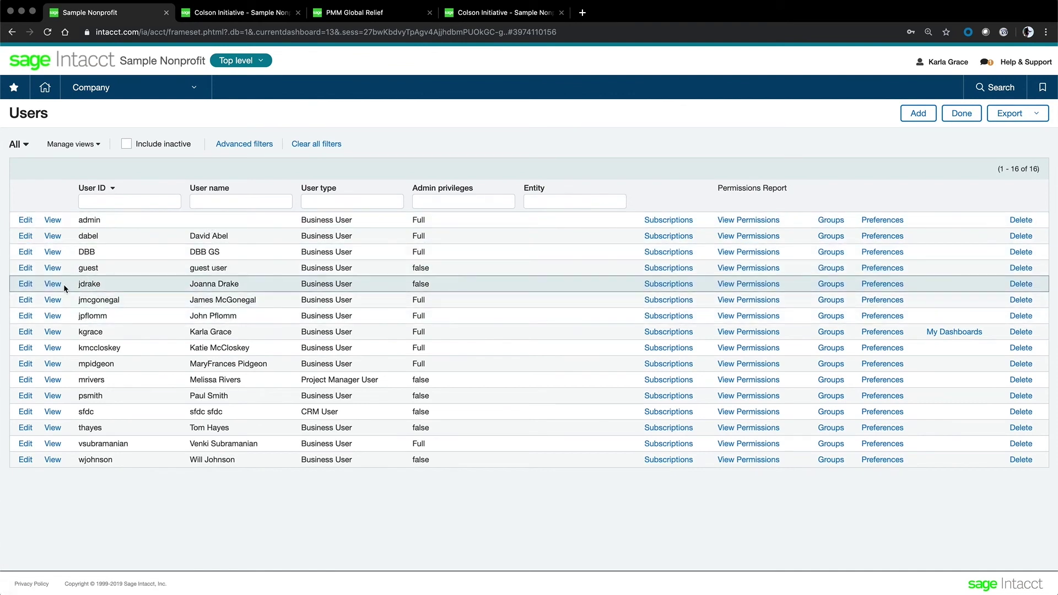
click(52, 291)
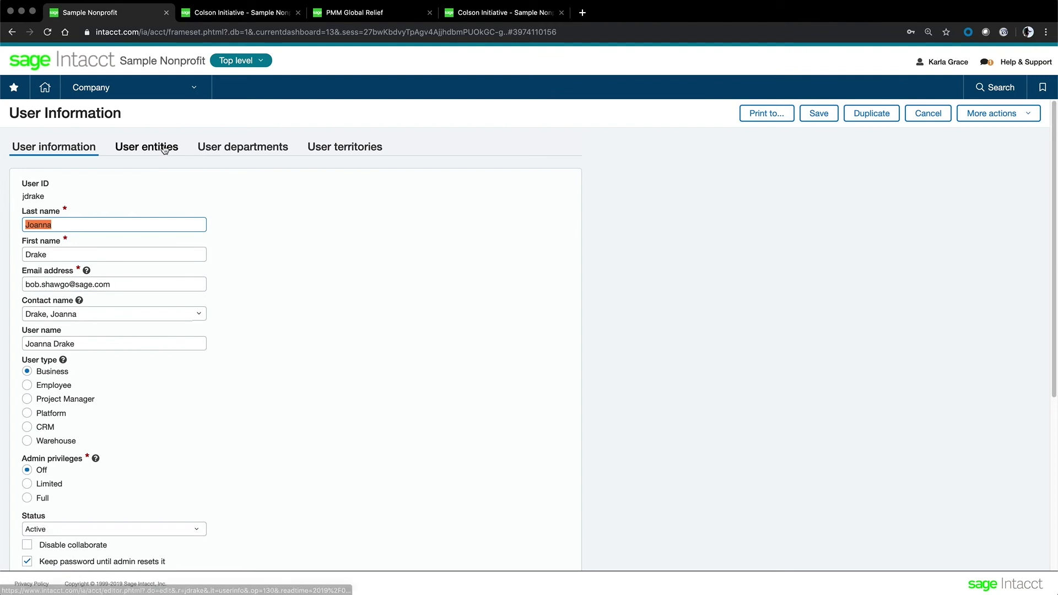
click(161, 147)
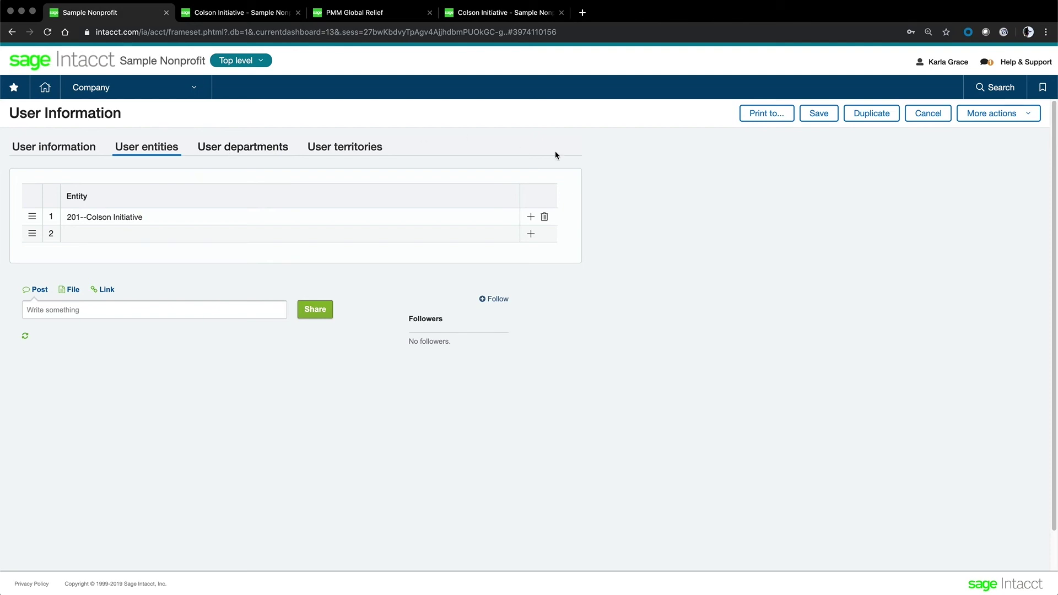
click(916, 116)
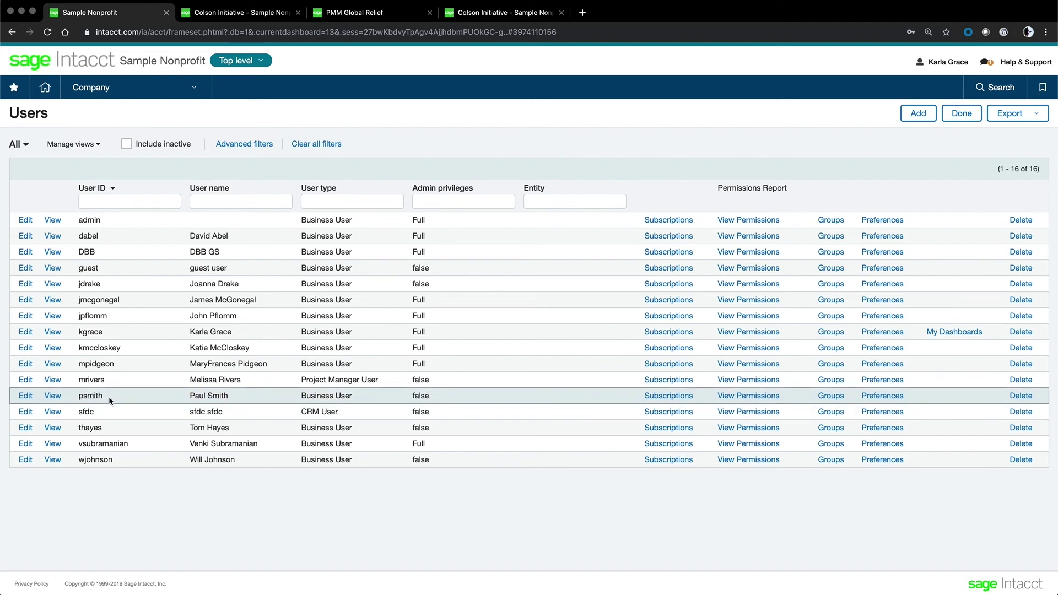
Review the application subscriptions and full Time & Expenses permissions of the user listed just above sfdc, and return to the user list without saving.
click(653, 400)
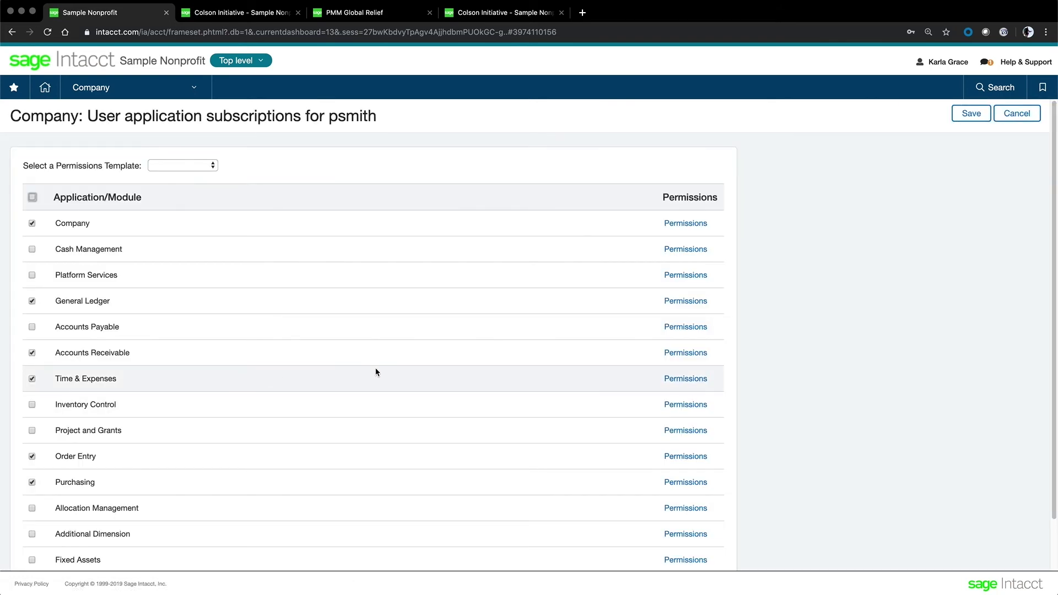
click(683, 380)
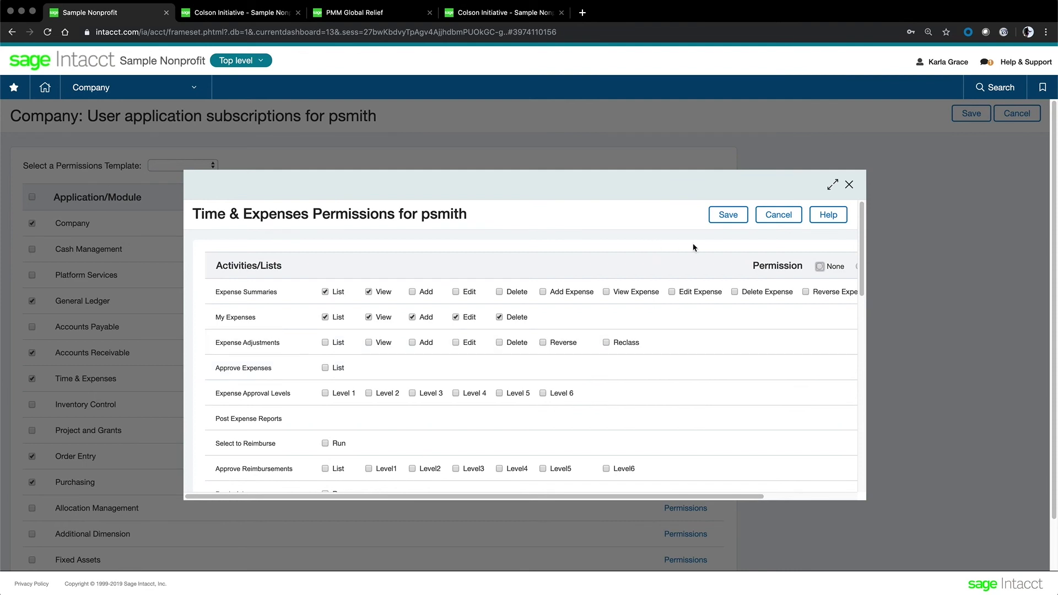
click(835, 185)
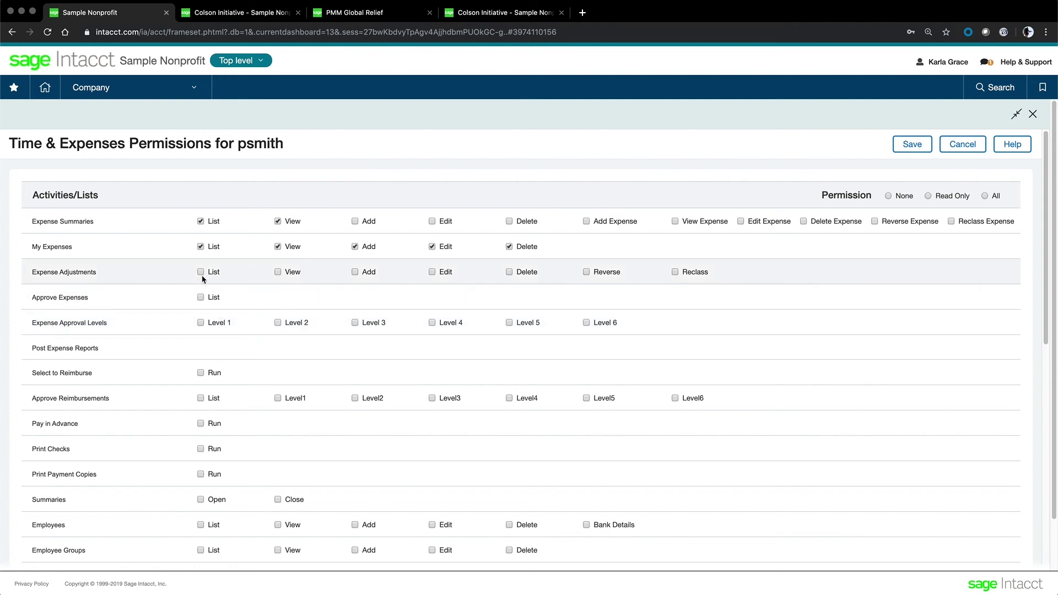
click(278, 272)
scroll(433, 287, down, 8)
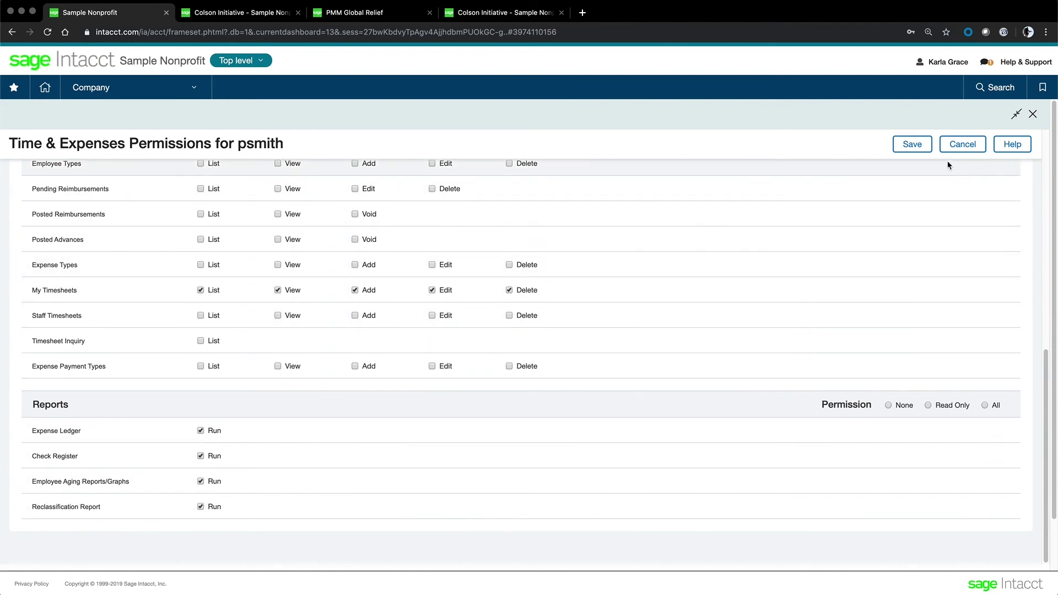
click(966, 152)
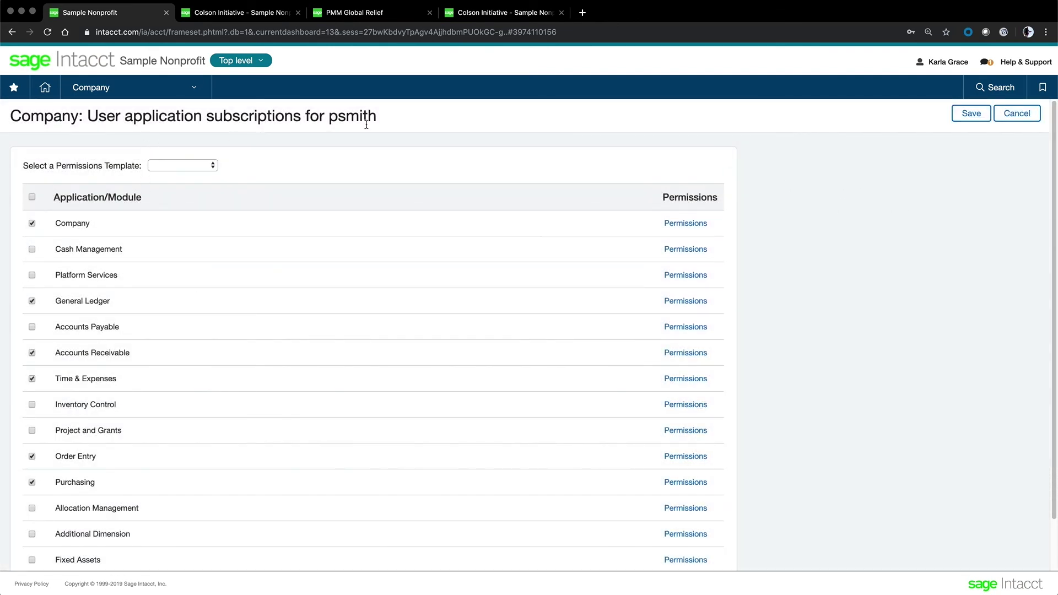
click(1017, 113)
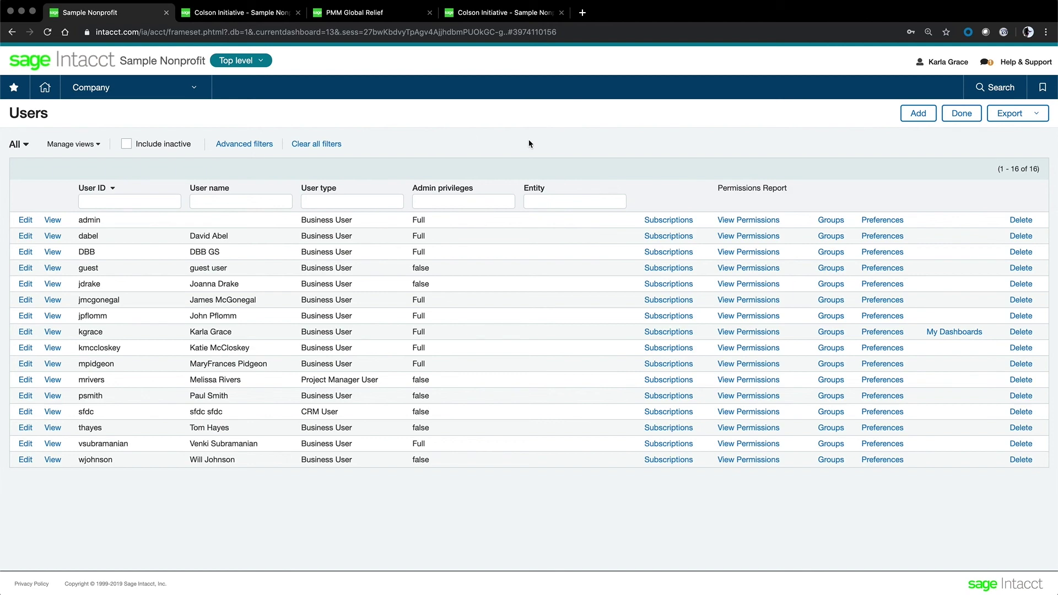
In the Reports Center, look over the available actions and editor for the Aggregate R&E By Church Location report, and leave without saving.
click(196, 91)
mouse_move(140, 137)
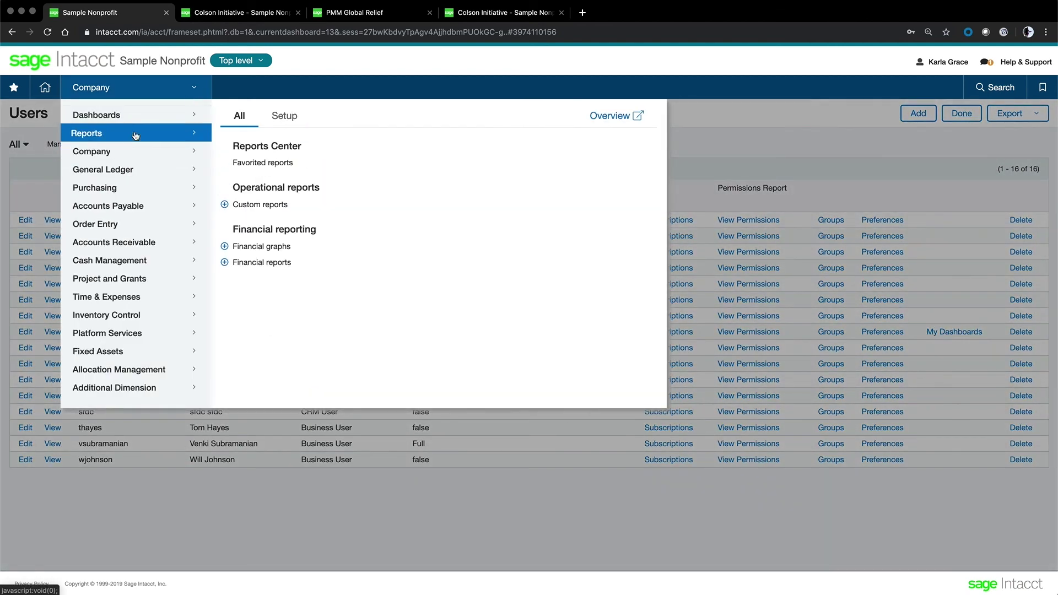
click(253, 147)
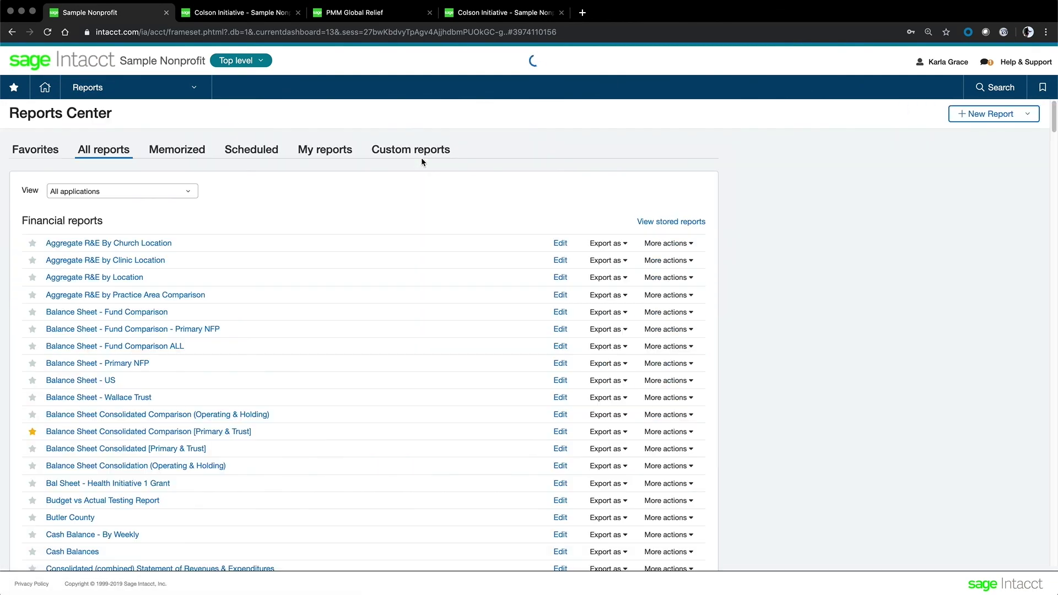
click(690, 244)
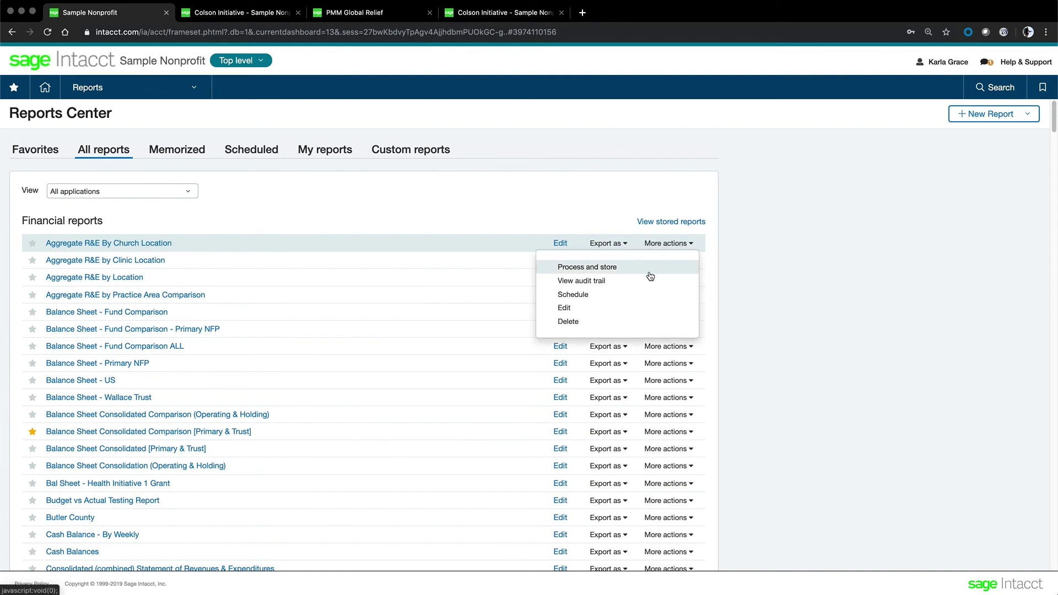
click(783, 249)
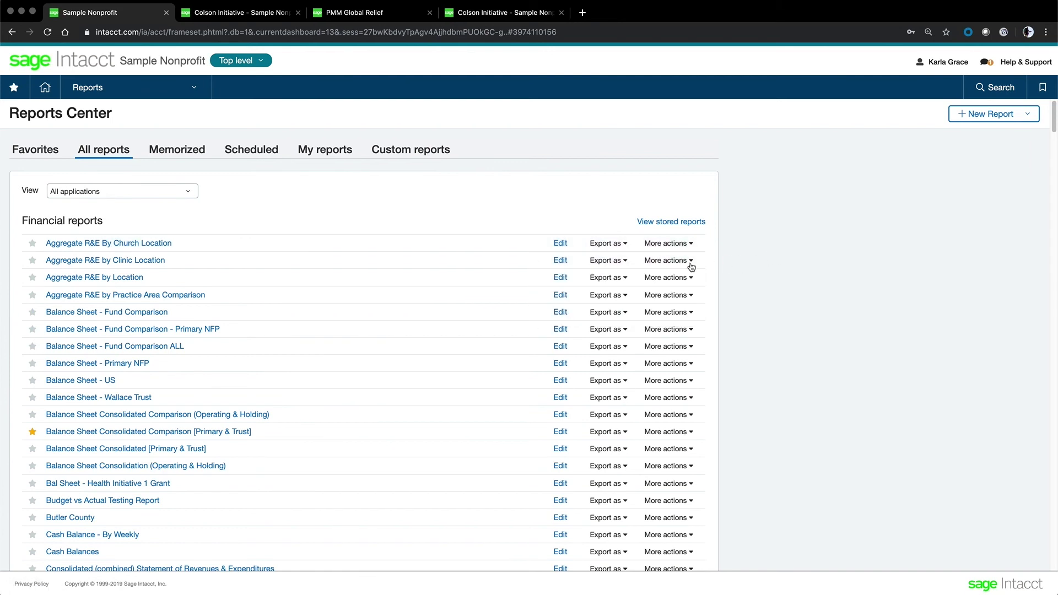
click(563, 245)
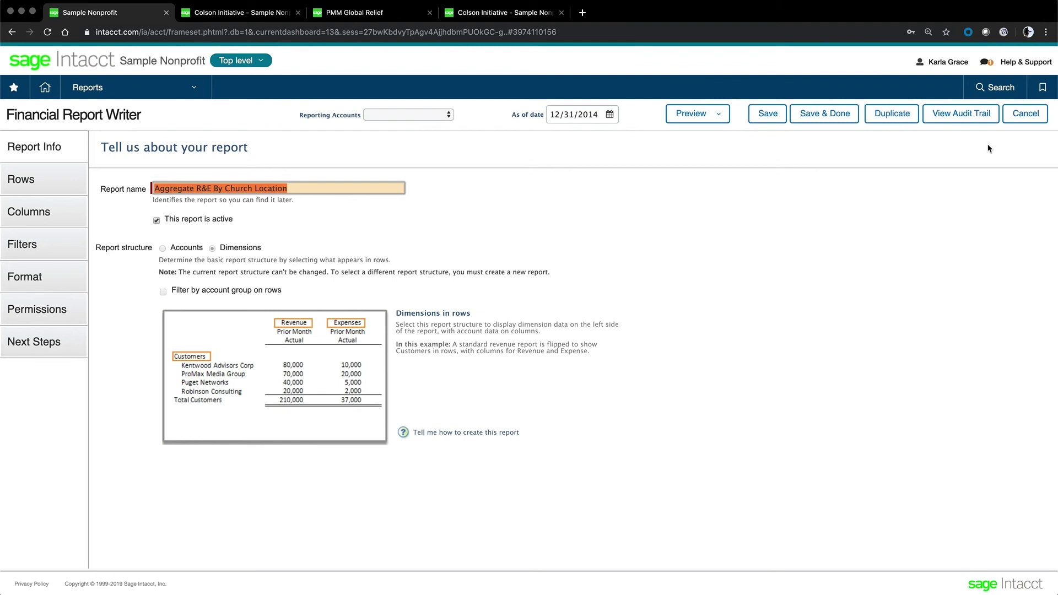
click(1023, 116)
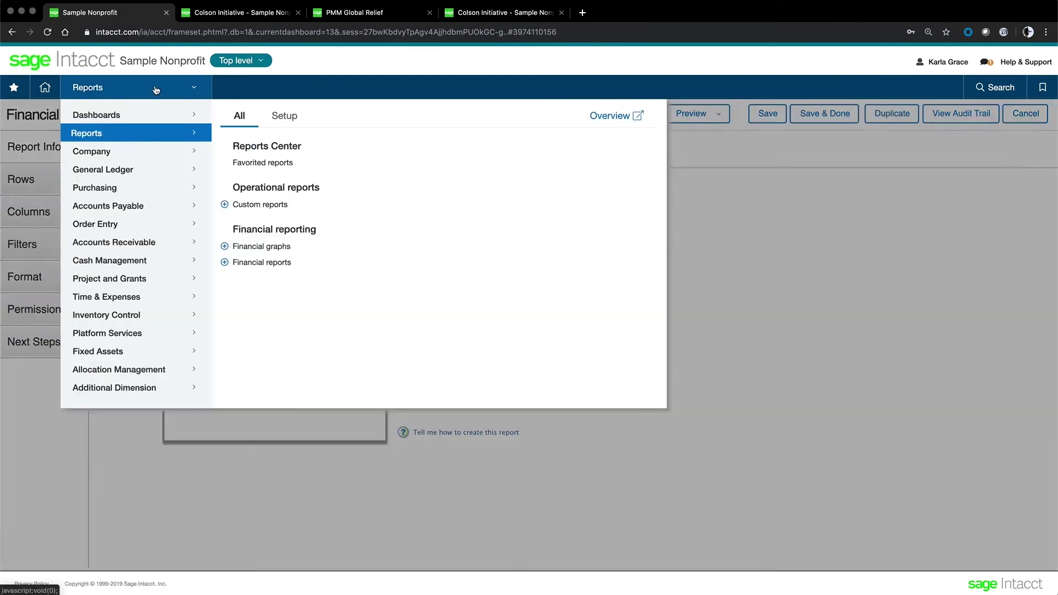
Open a dashboard from the Analysis Views group.
click(155, 87)
click(142, 120)
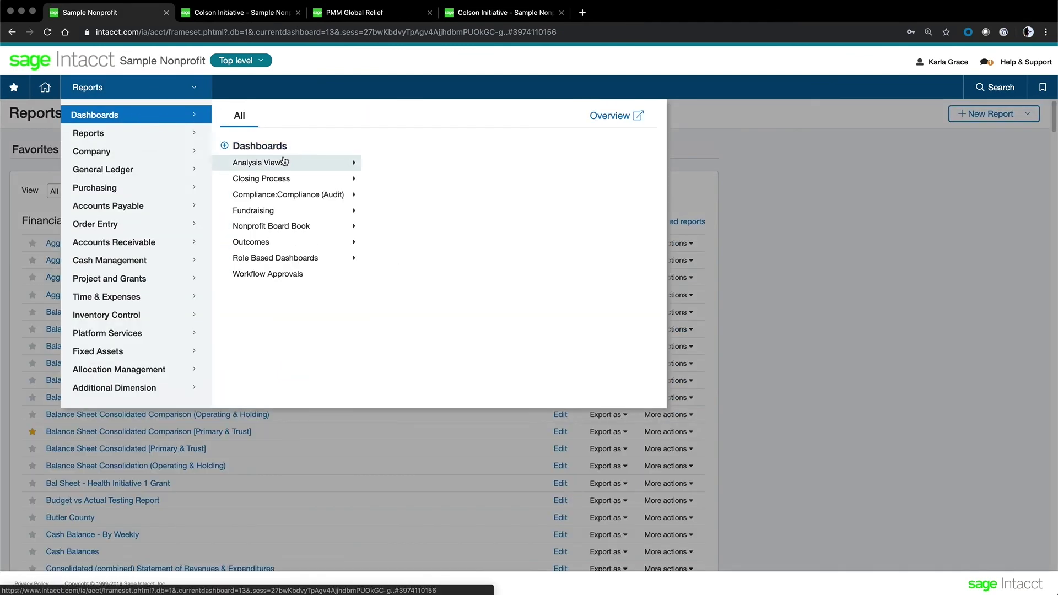
mouse_move(282, 163)
click(408, 172)
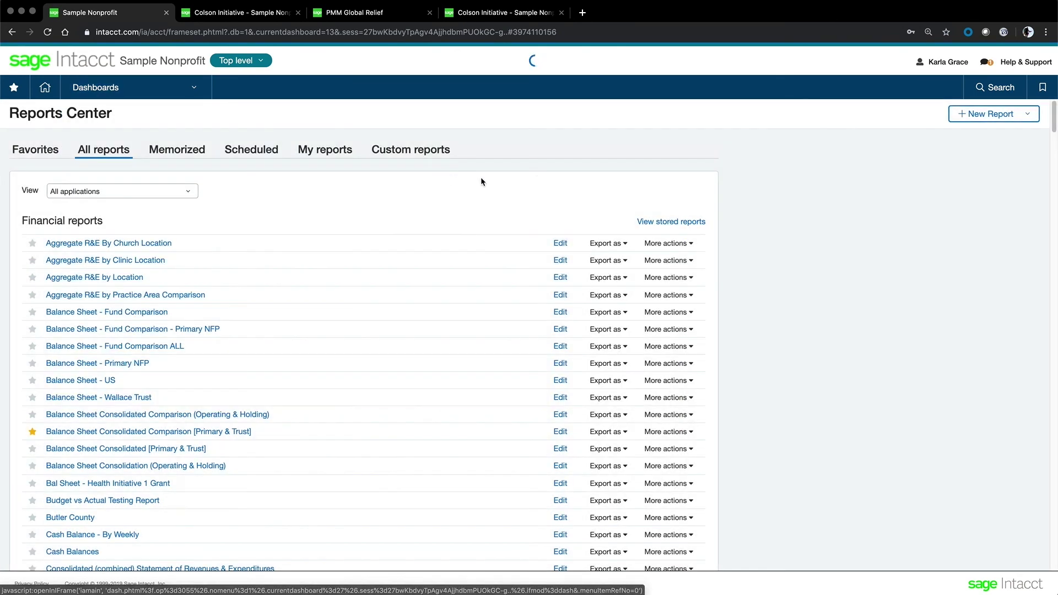